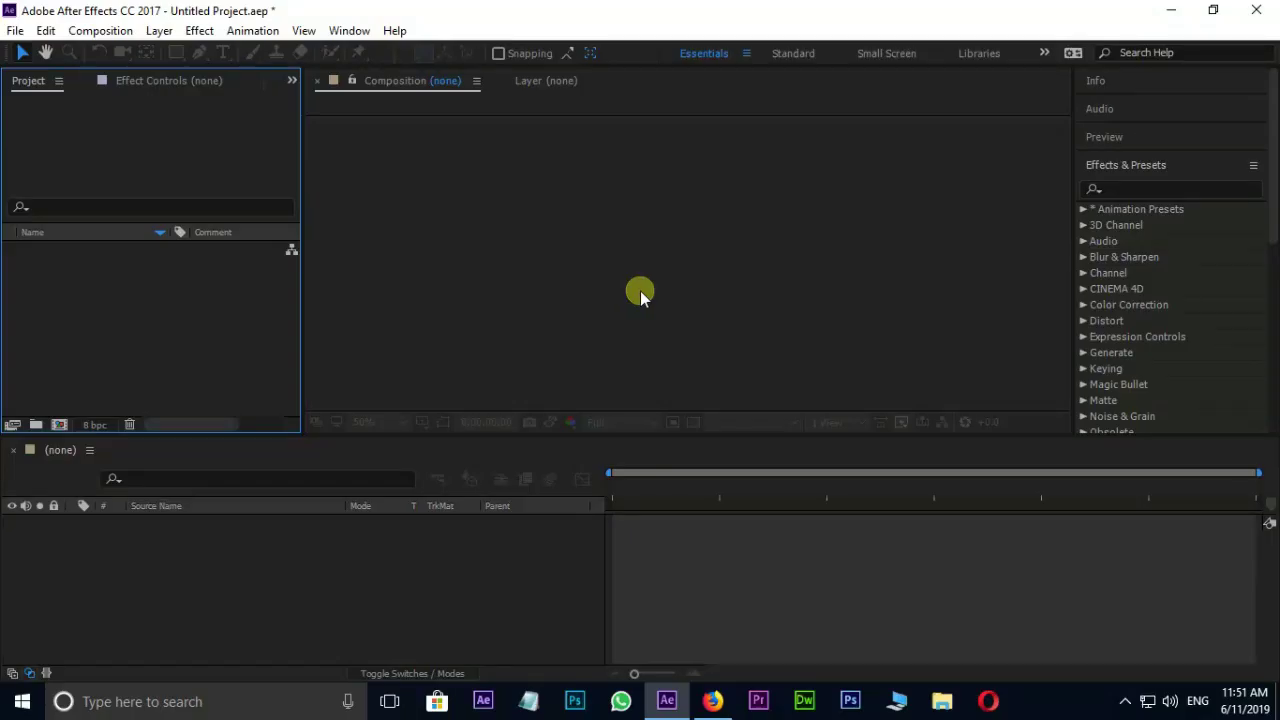
# Step: Create Comp 1 at 1280×720, 29.97 fps, six seconds long, with a black background
pyautogui.click(62, 426)
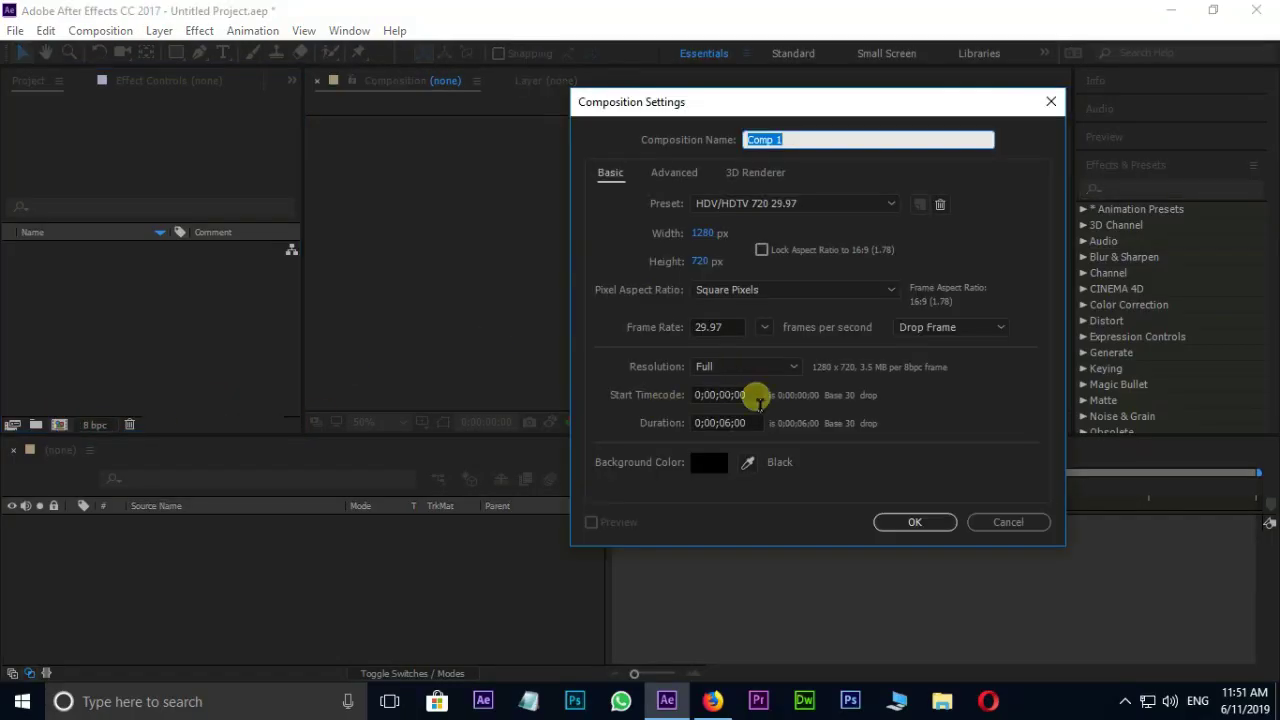
pyautogui.click(897, 524)
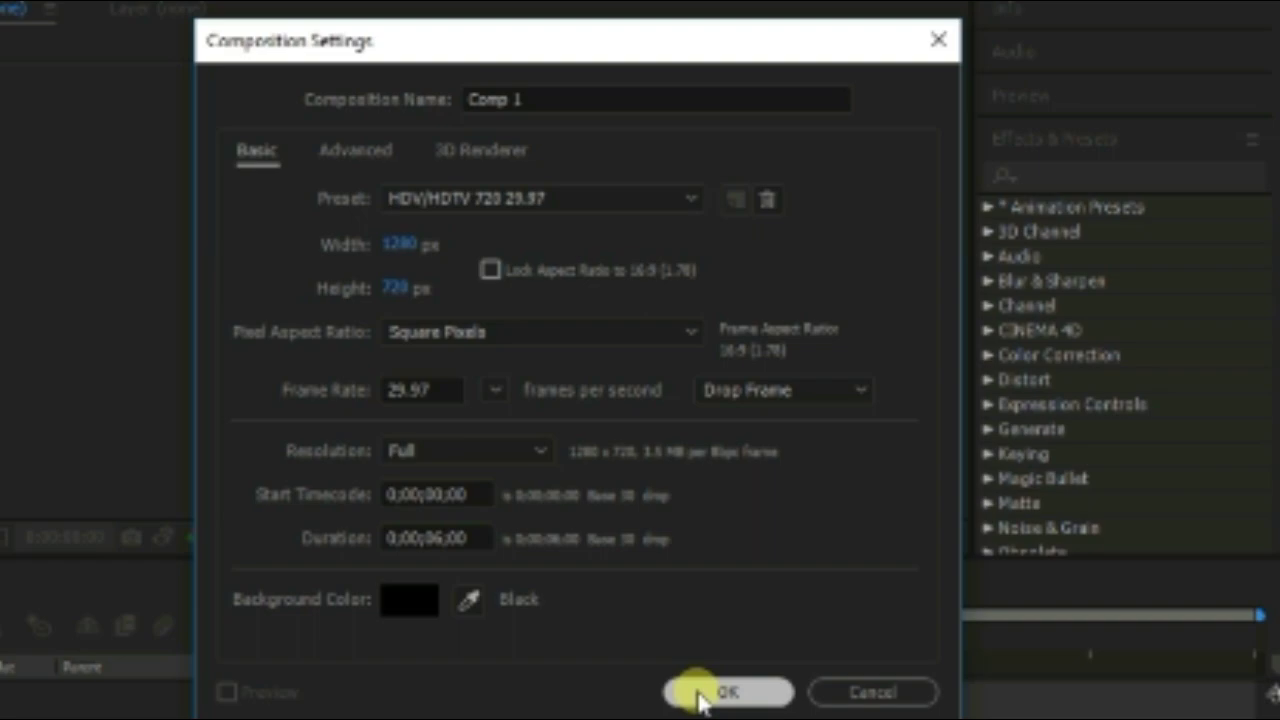
pyautogui.click(700, 692)
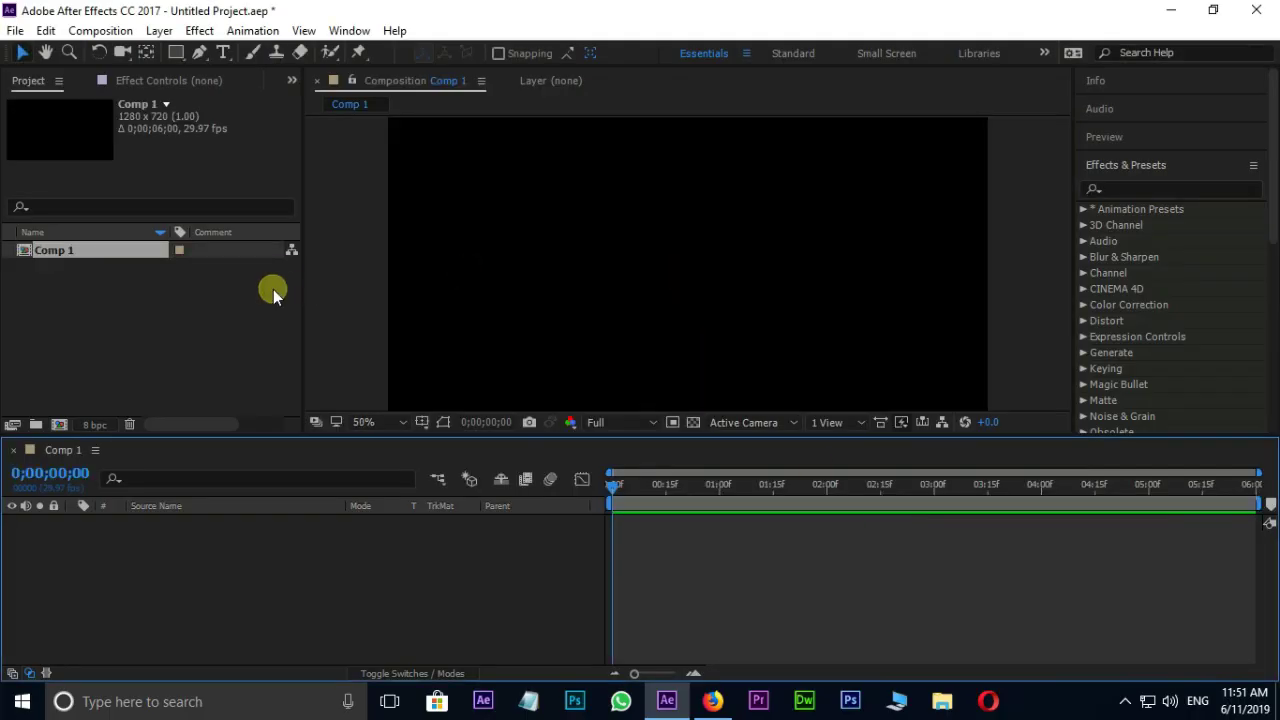
# Step: Import bgm.mp3, Logo.png and Screen Glitch - Free Stock Footage.mp4 into the project
pyautogui.click(190, 320)
pyautogui.doubleClick(190, 320)
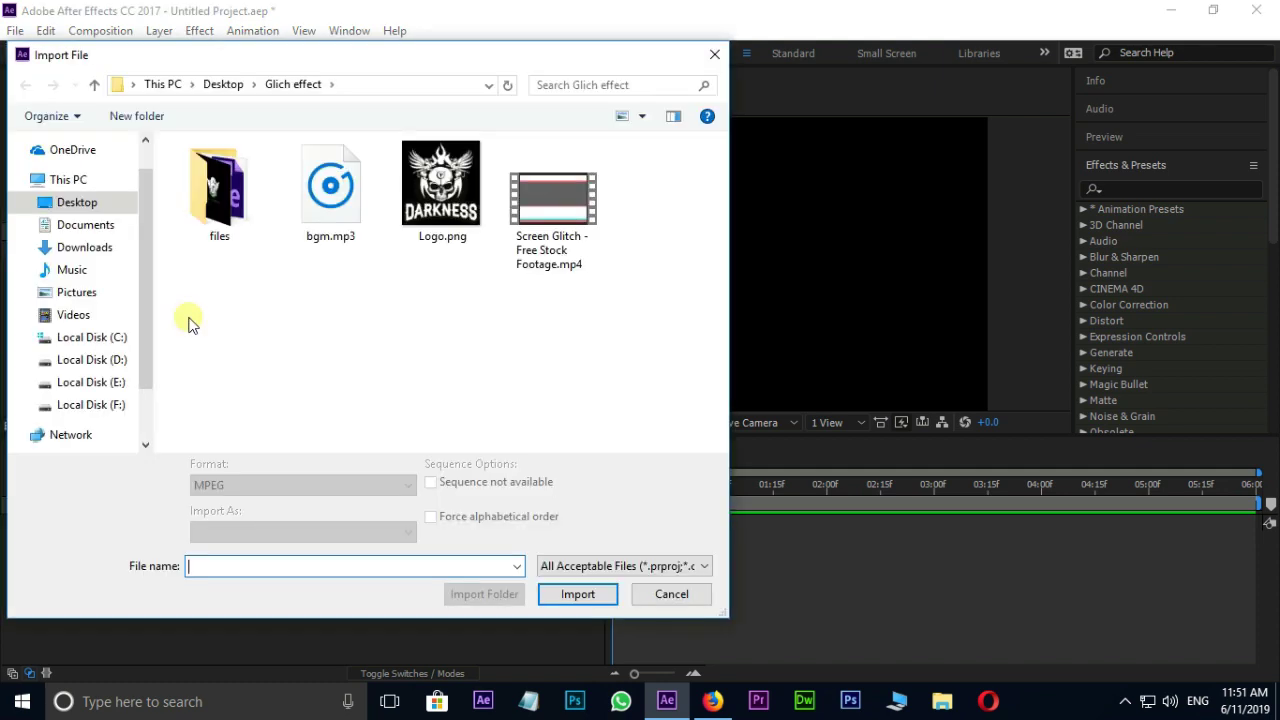
pyautogui.moveTo(336, 292); pyautogui.dragTo(617, 206)
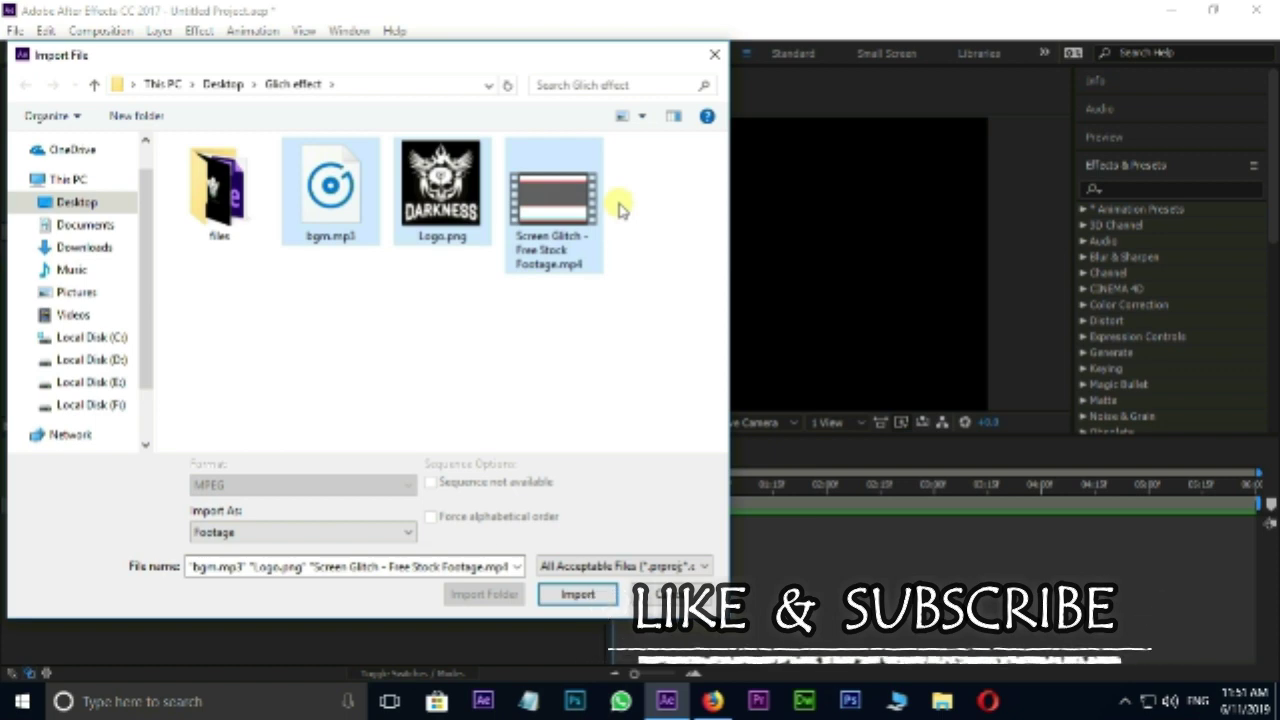
pyautogui.click(580, 594)
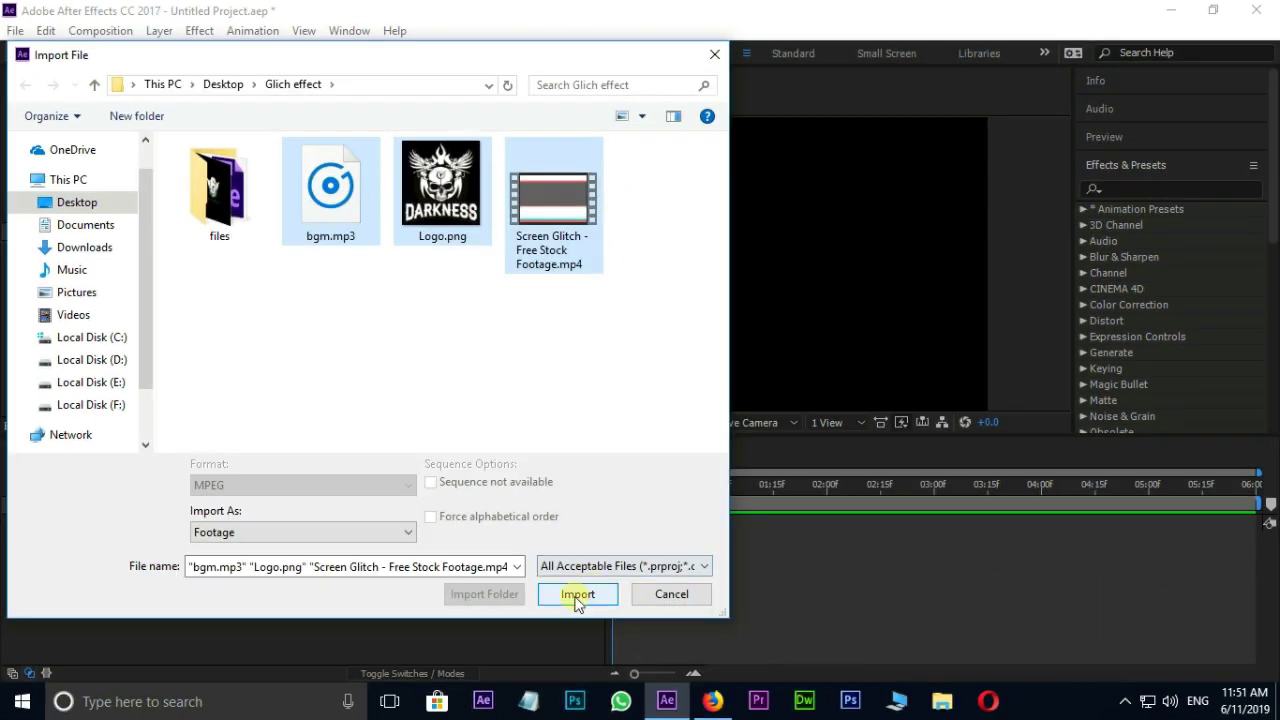
# Step: Add the Screen Glitch footage and Logo.png to Comp 1 as two layers, footage on top
pyautogui.click(46, 329)
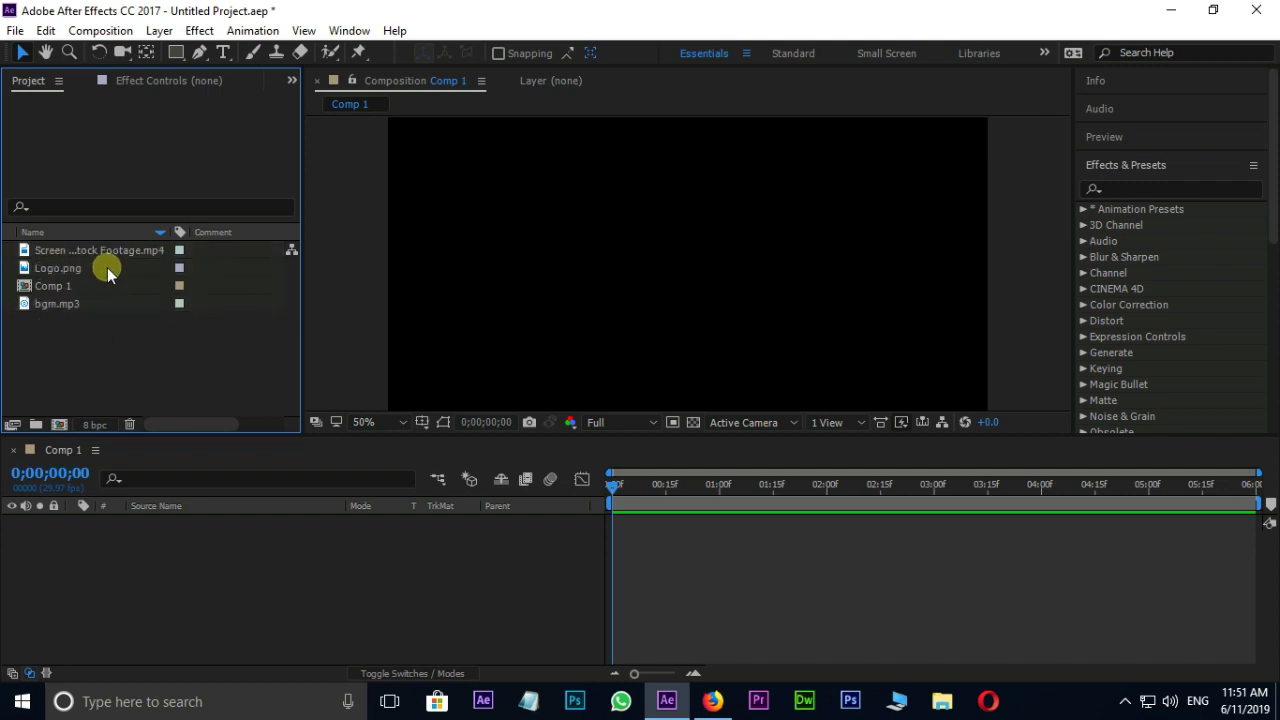
pyautogui.click(103, 251)
pyautogui.keyDown('ctrl'); pyautogui.click(103, 264); pyautogui.keyUp('ctrl')
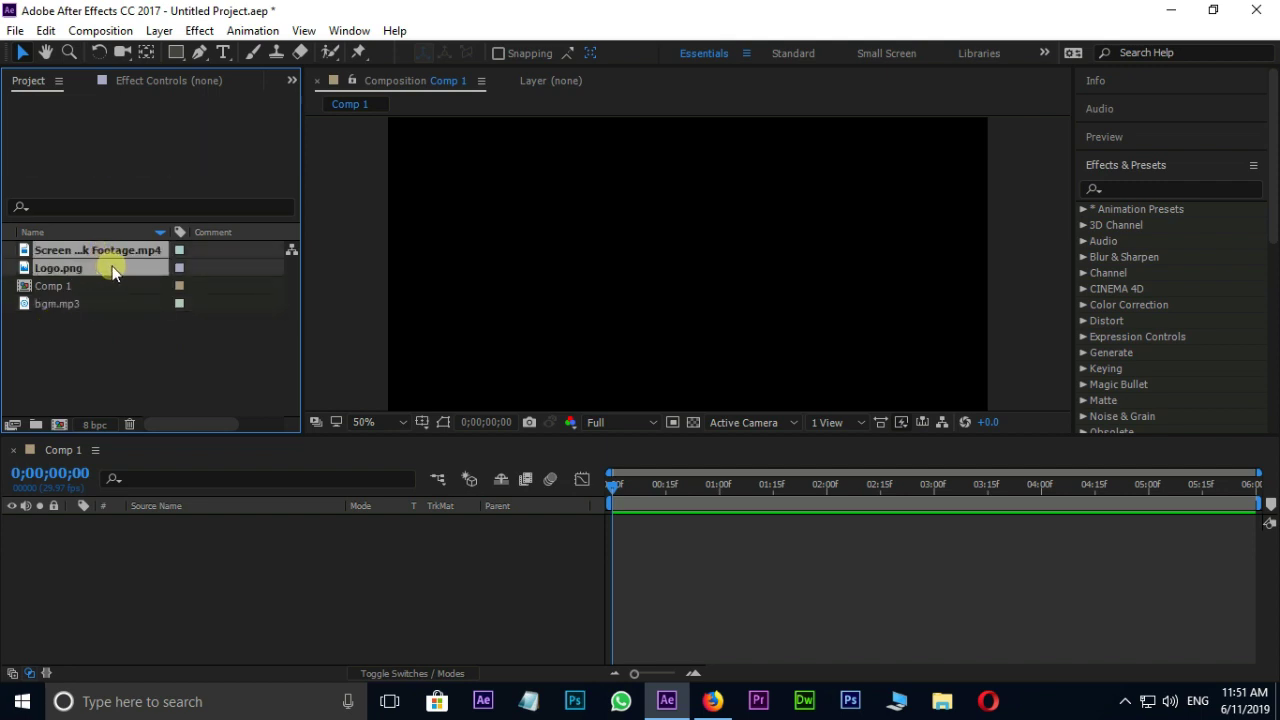
pyautogui.moveTo(103, 264); pyautogui.dragTo(246, 580)
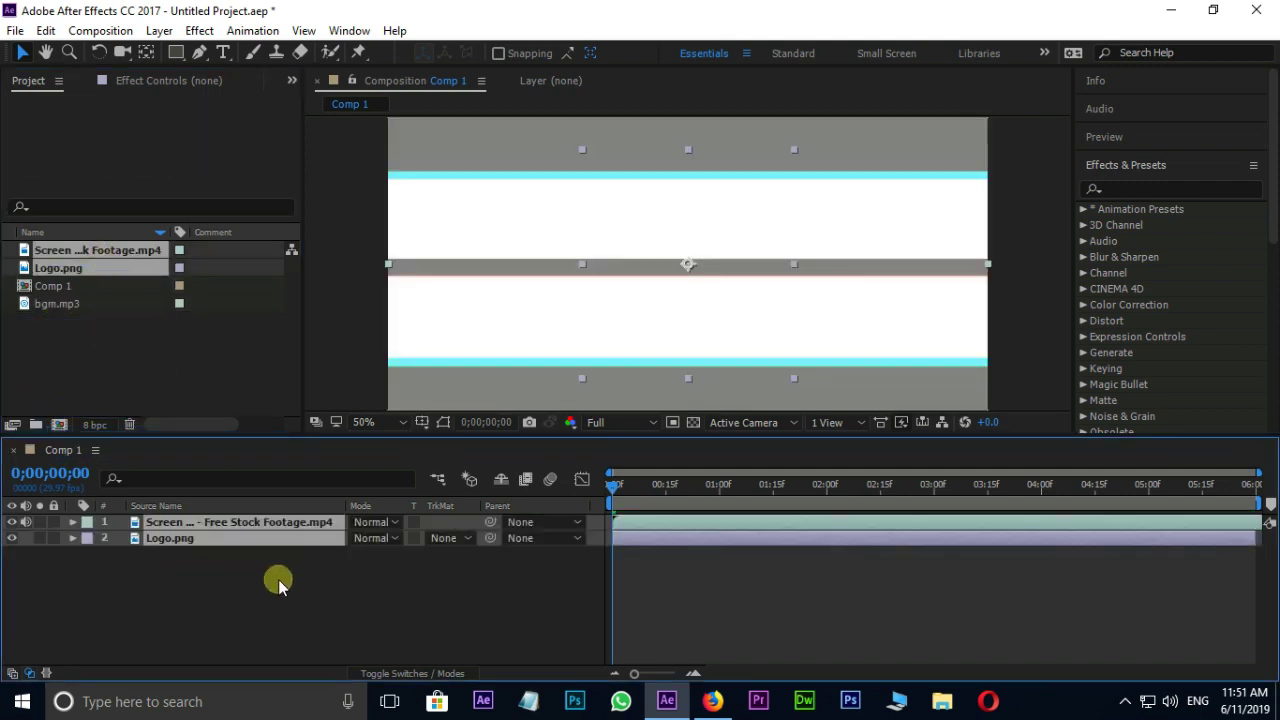
pyautogui.click(278, 579)
# Step: Preview the composition, then bring the playhead back to the first frame
pyautogui.press('space')
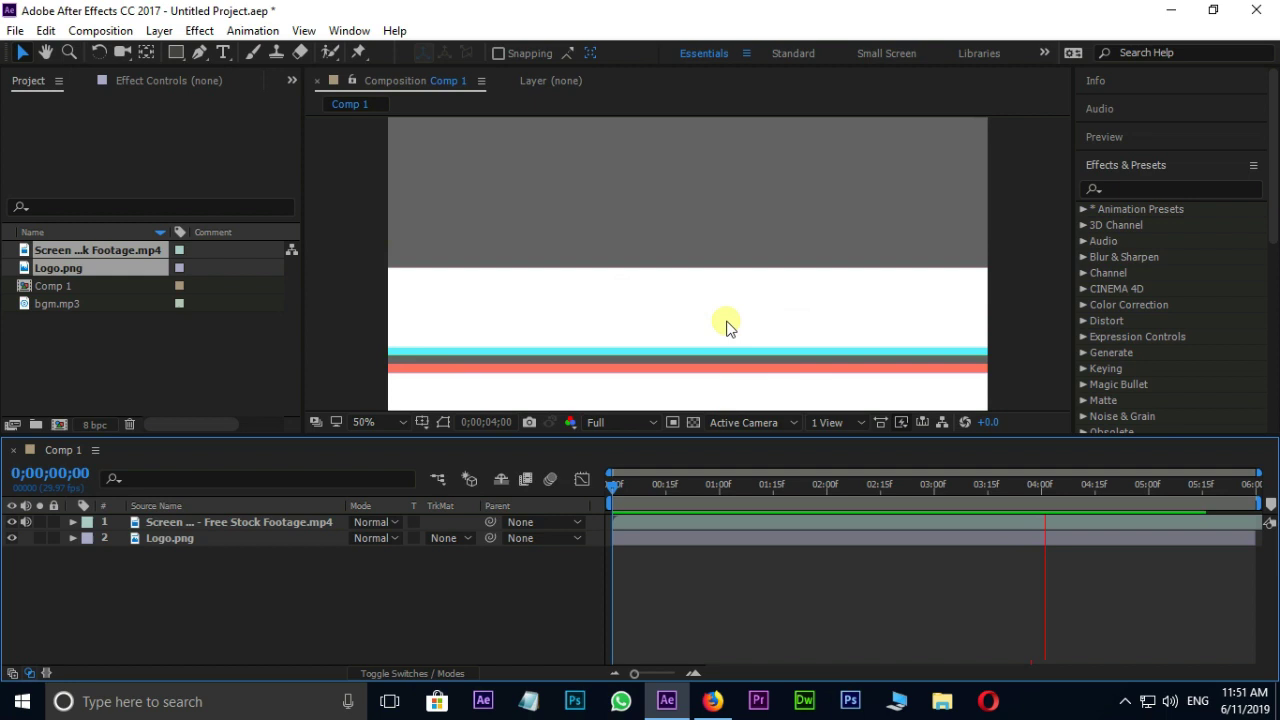
pyautogui.press('space')
pyautogui.moveTo(663, 491); pyautogui.dragTo(567, 490)
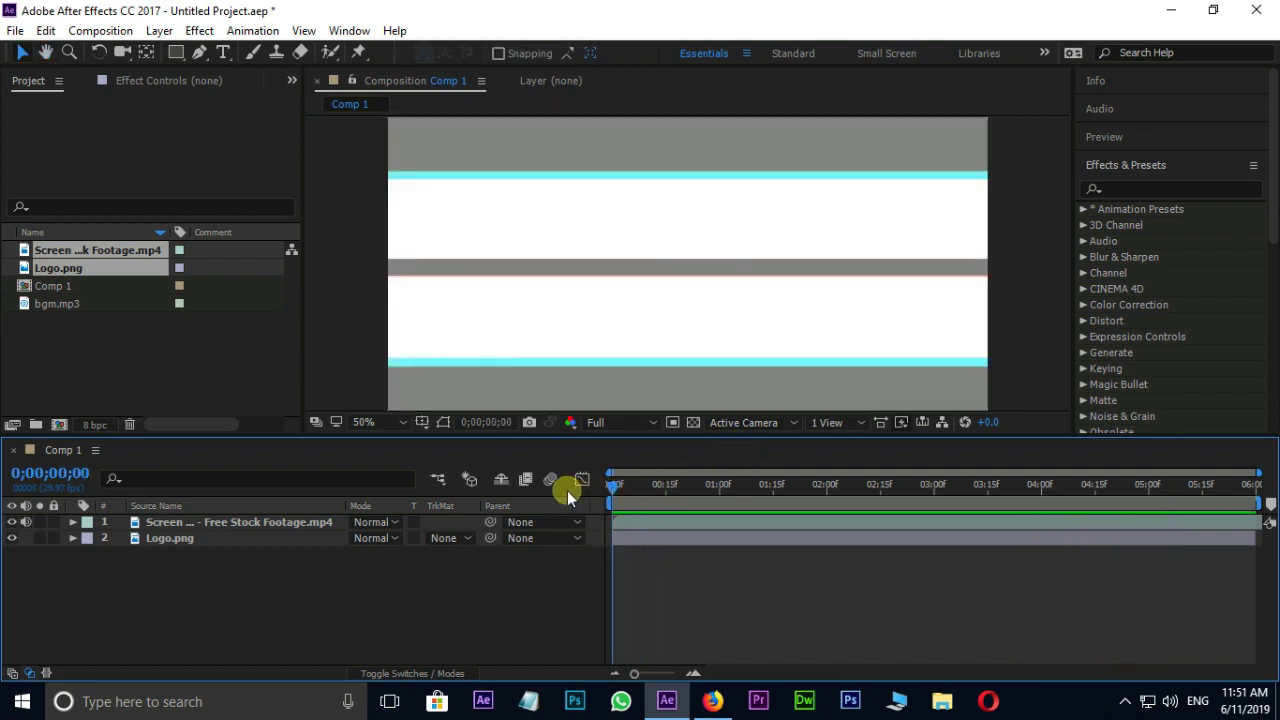
# Step: Hide the glitch footage layer and shrink the DARKNESS logo to 82%
pyautogui.click(12, 522)
pyautogui.click(224, 538)
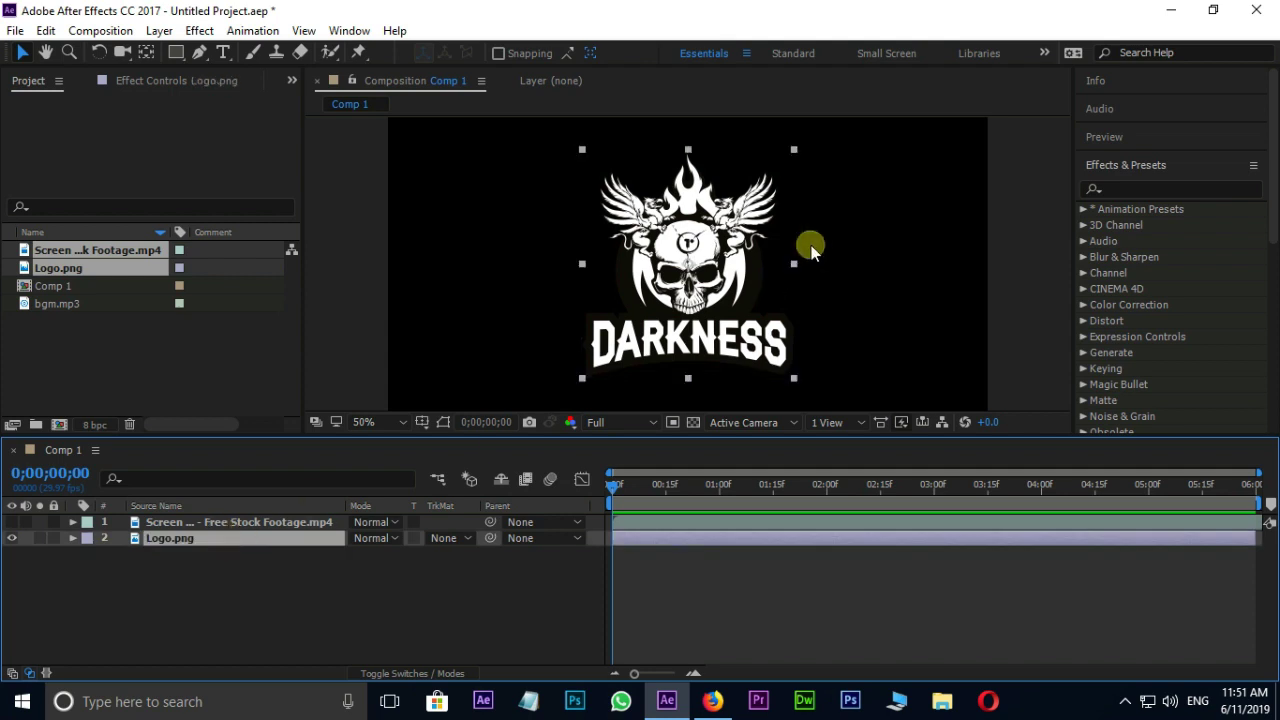
pyautogui.moveTo(795, 151); pyautogui.dragTo(779, 172)
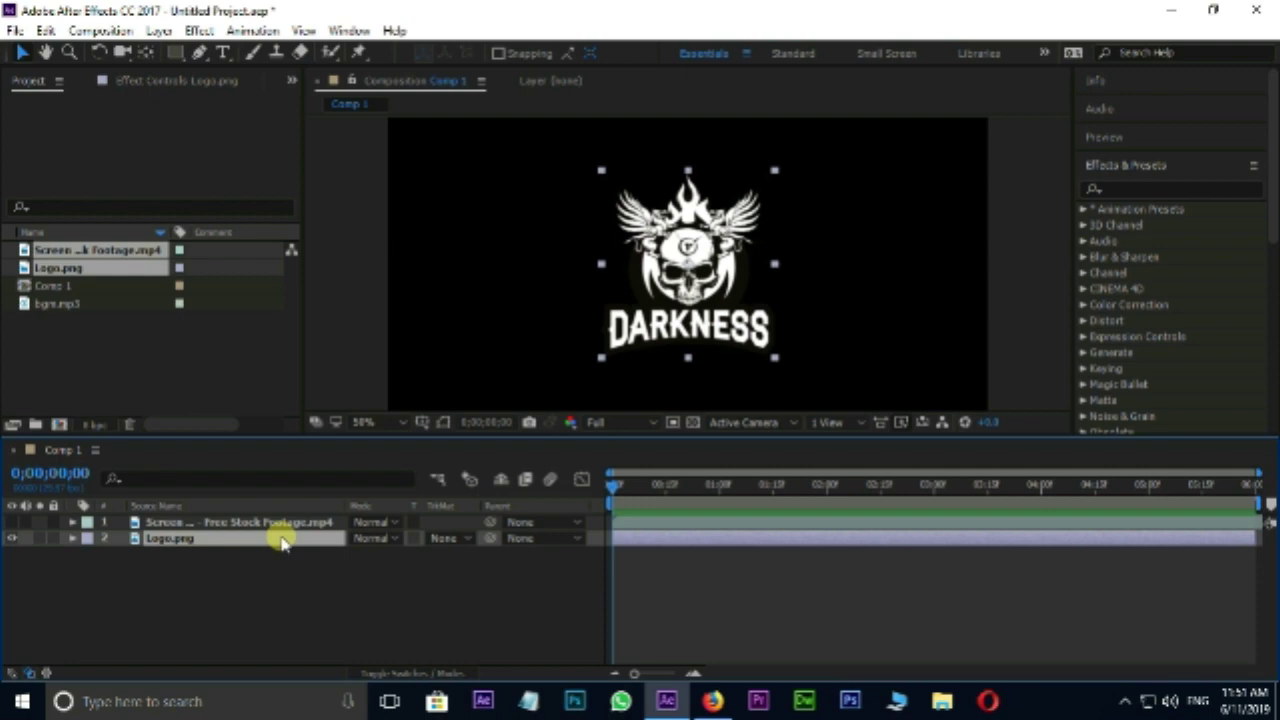
# Step: Keyframe the logo's Scale to reach 90% at six seconds, with easy ease on both keyframes
pyautogui.press('s')
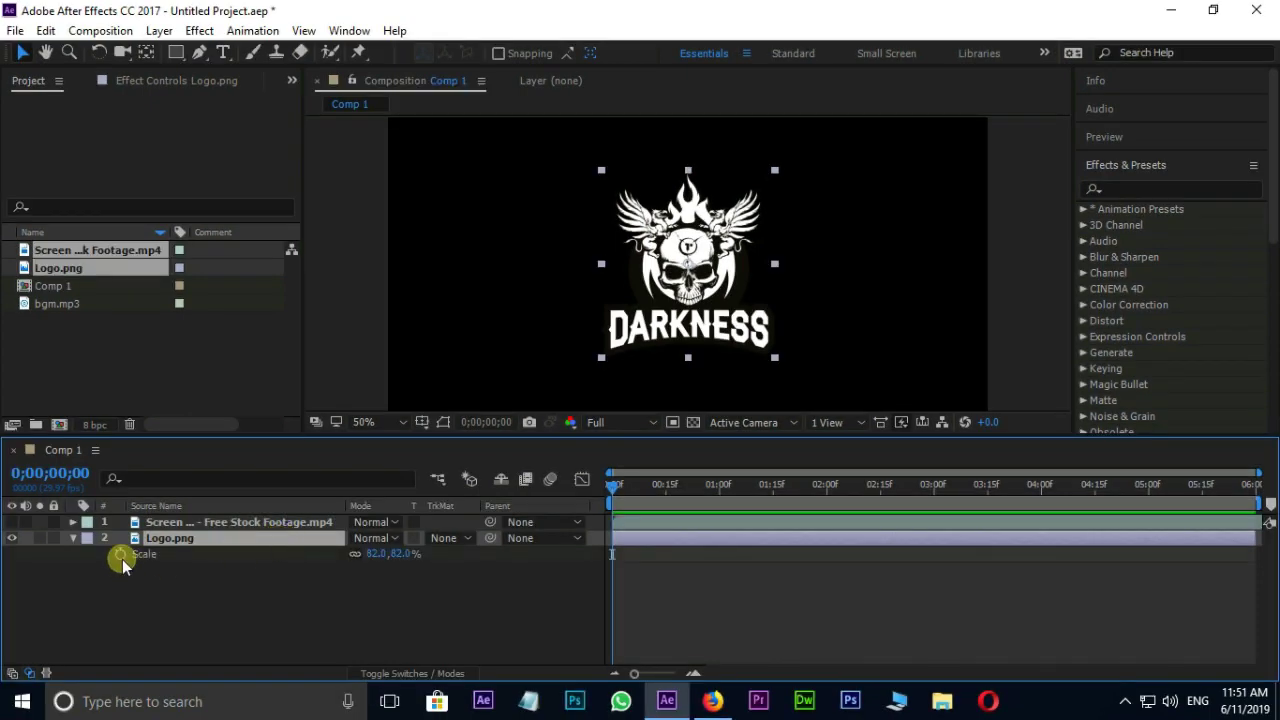
pyautogui.moveTo(630, 500); pyautogui.dragTo(1271, 522)
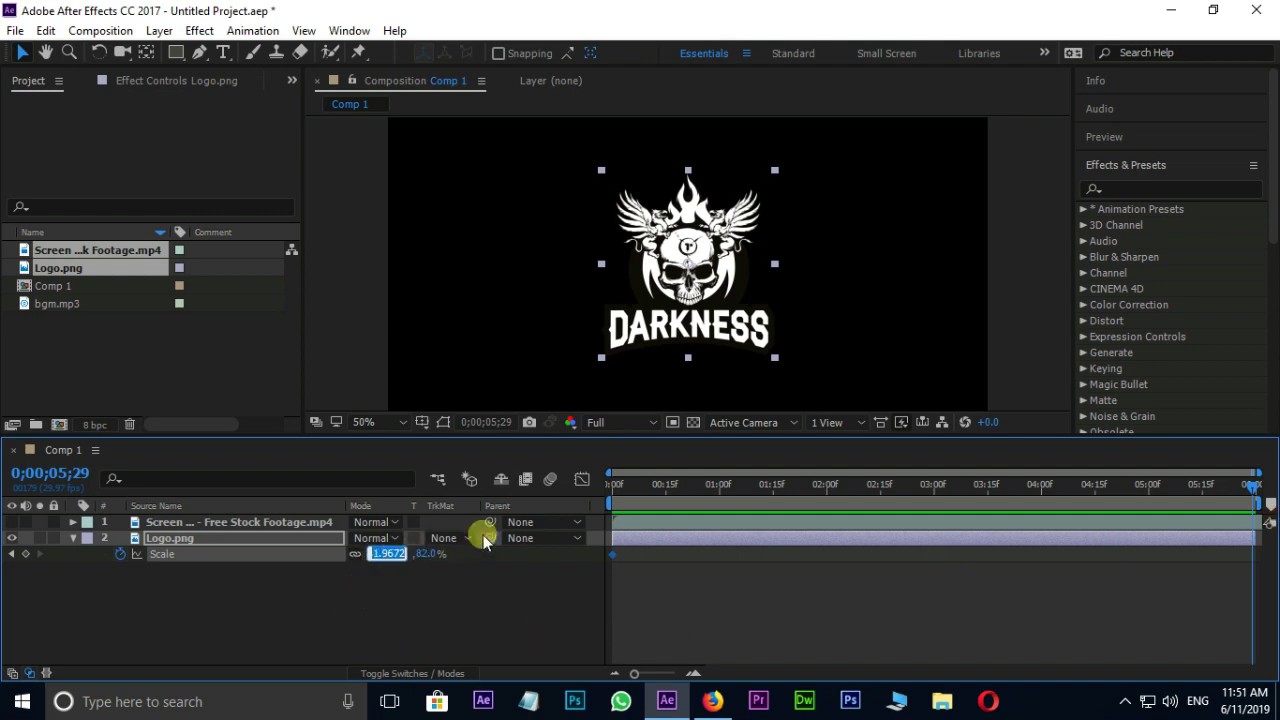
pyautogui.write('90')
pyautogui.press('Return')
pyautogui.click(607, 588)
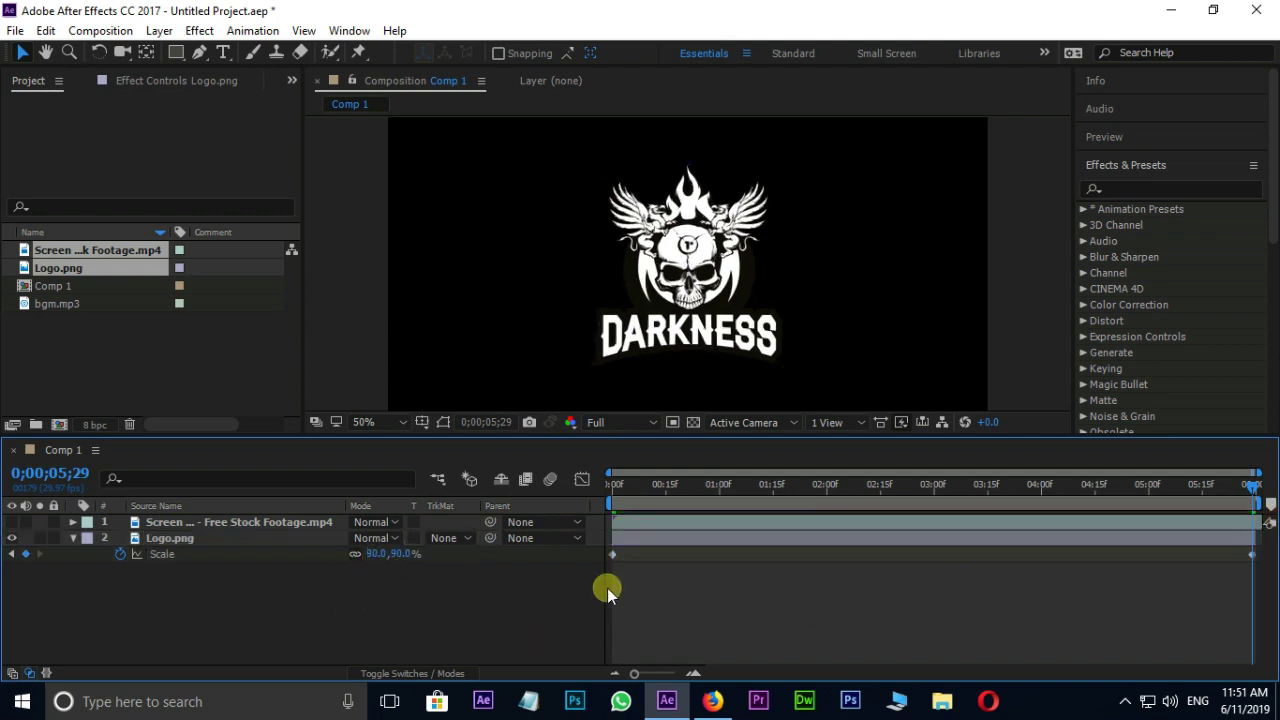
pyautogui.moveTo(607, 588); pyautogui.dragTo(1262, 540)
pyautogui.press('F9')
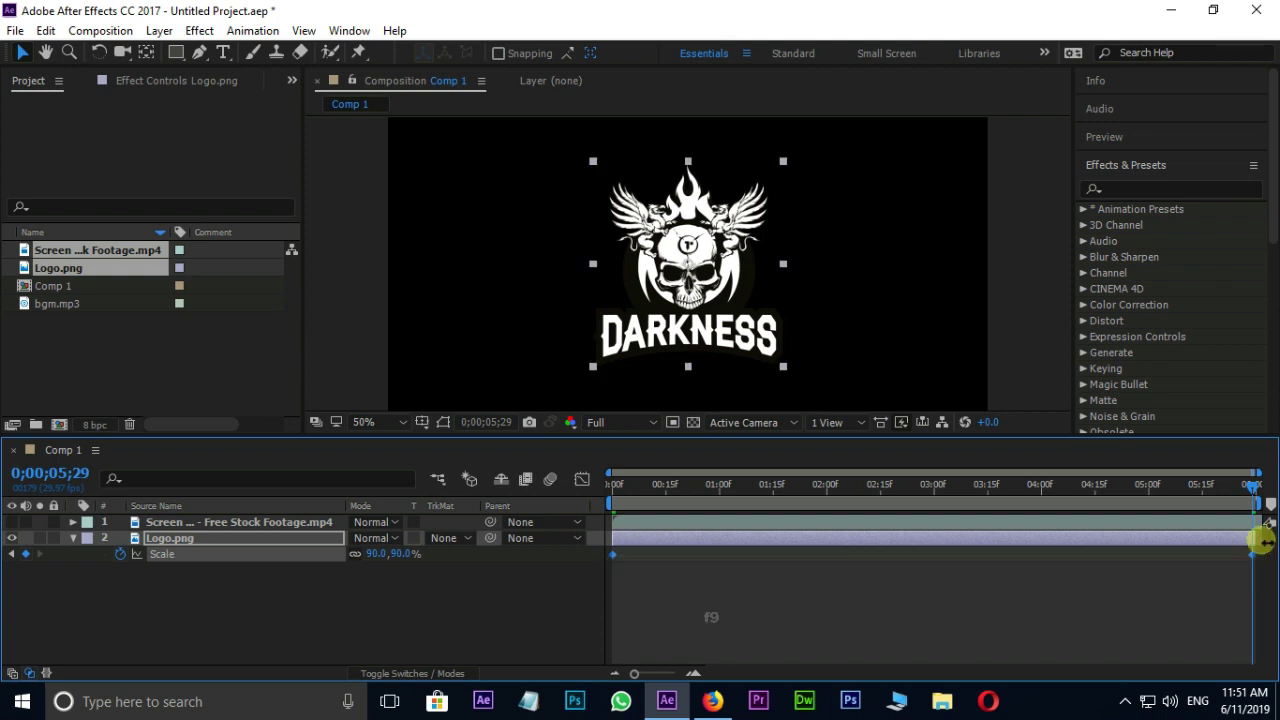
# Step: Preview the logo's scale animation from the start
pyautogui.press('space')
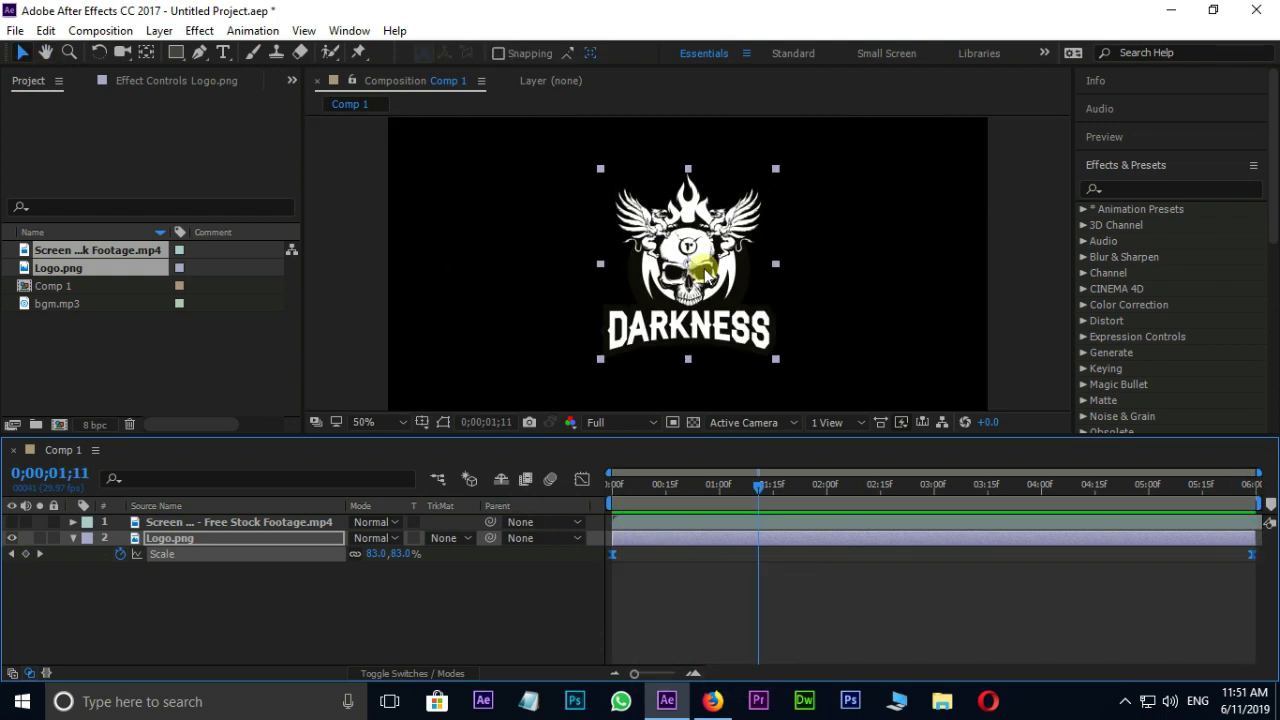
pyautogui.scroll(2, 704, 270)
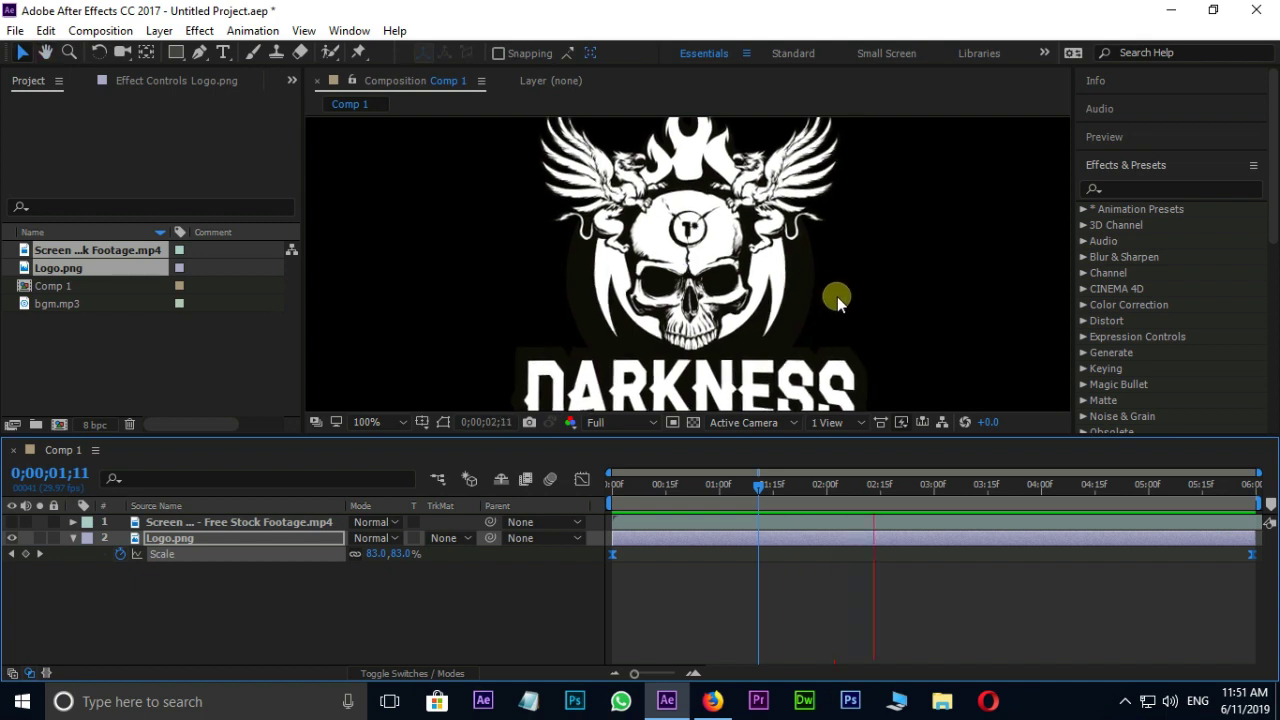
pyautogui.press('h')
pyautogui.scroll(-4, 838, 298)
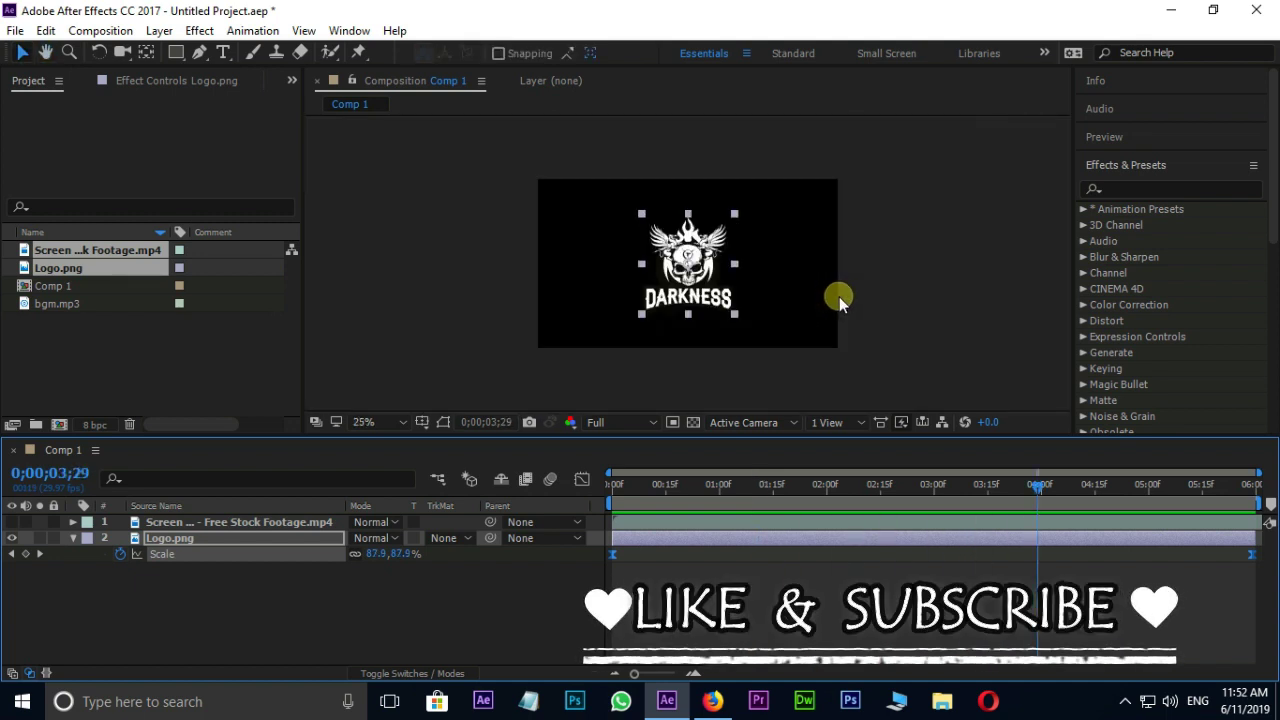
pyautogui.scroll(2, 823, 330)
pyautogui.press('space')
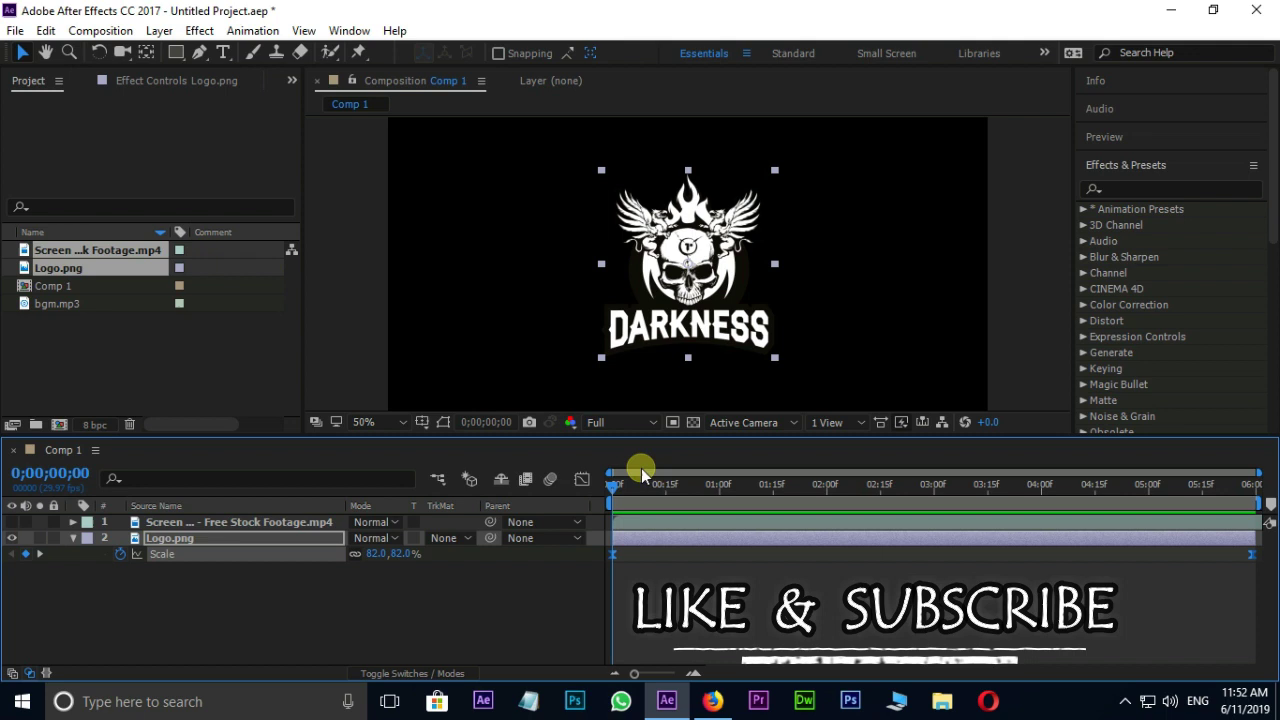
# Step: Create Adjustment Layer 1 and move it above the glitch footage layer
pyautogui.click(72, 538)
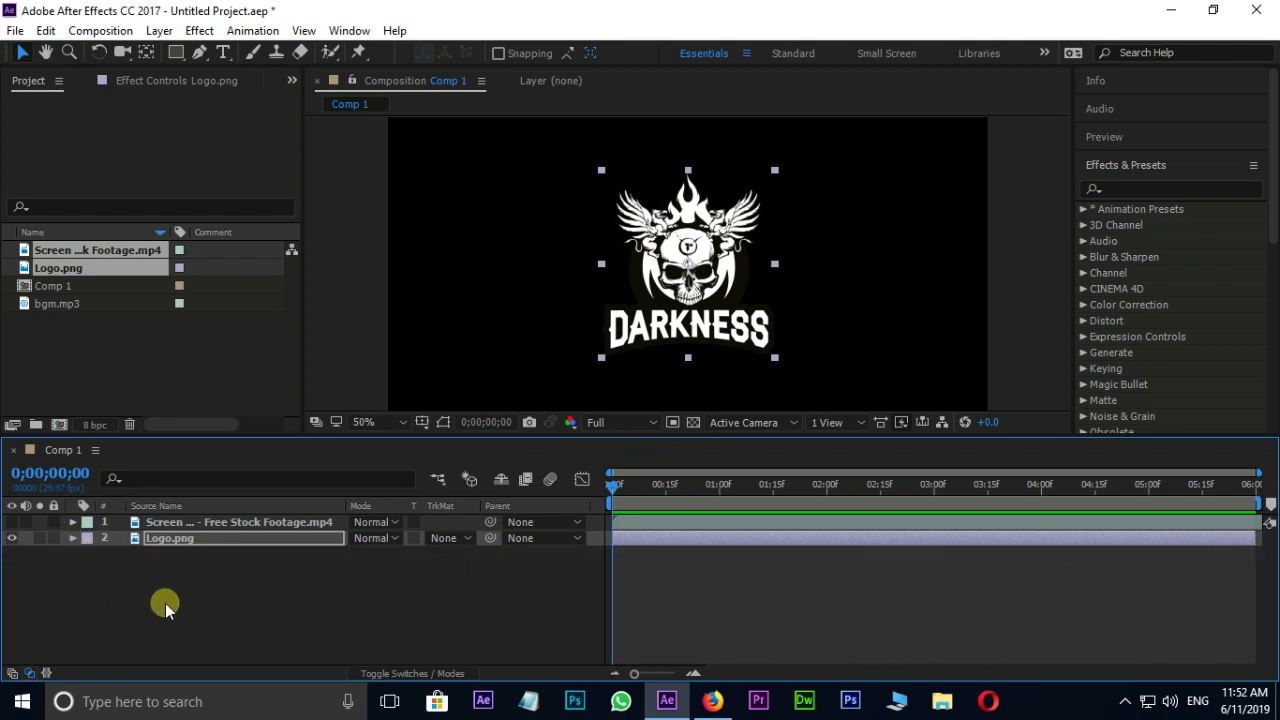
pyautogui.rightClick(225, 596)
pyautogui.moveTo(305, 421)
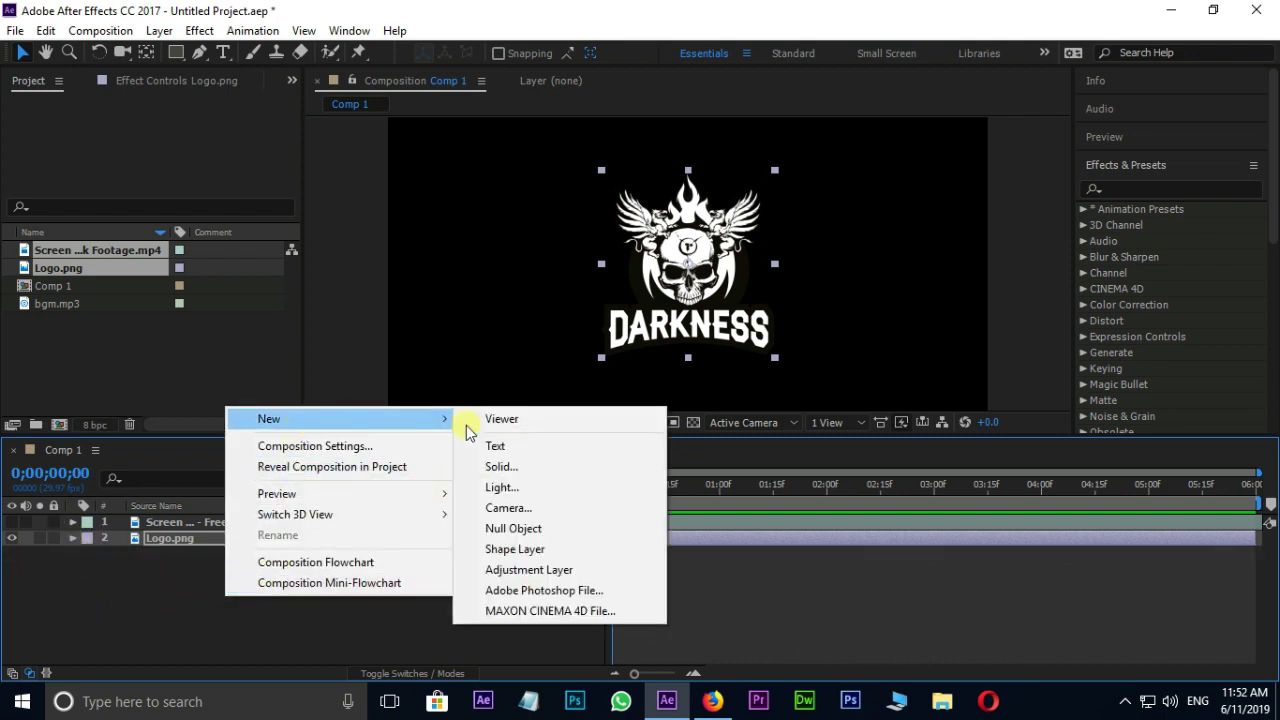
pyautogui.click(522, 570)
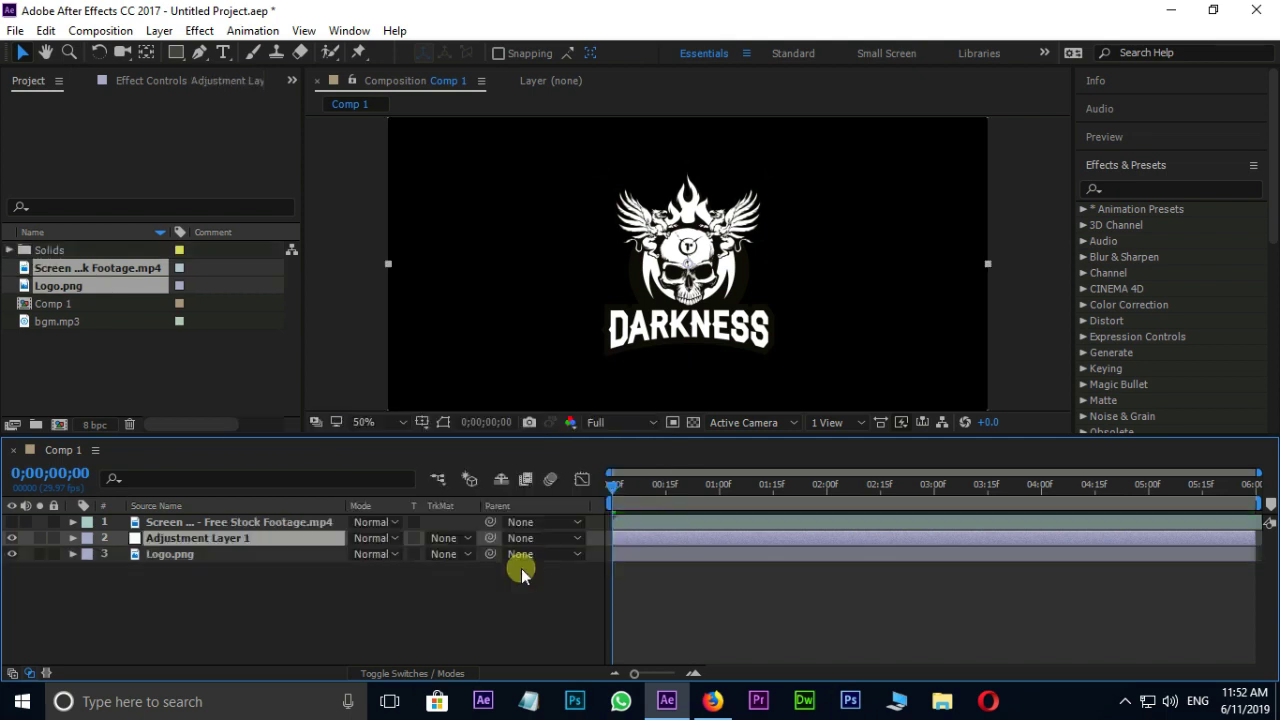
pyautogui.moveTo(229, 546); pyautogui.dragTo(227, 522)
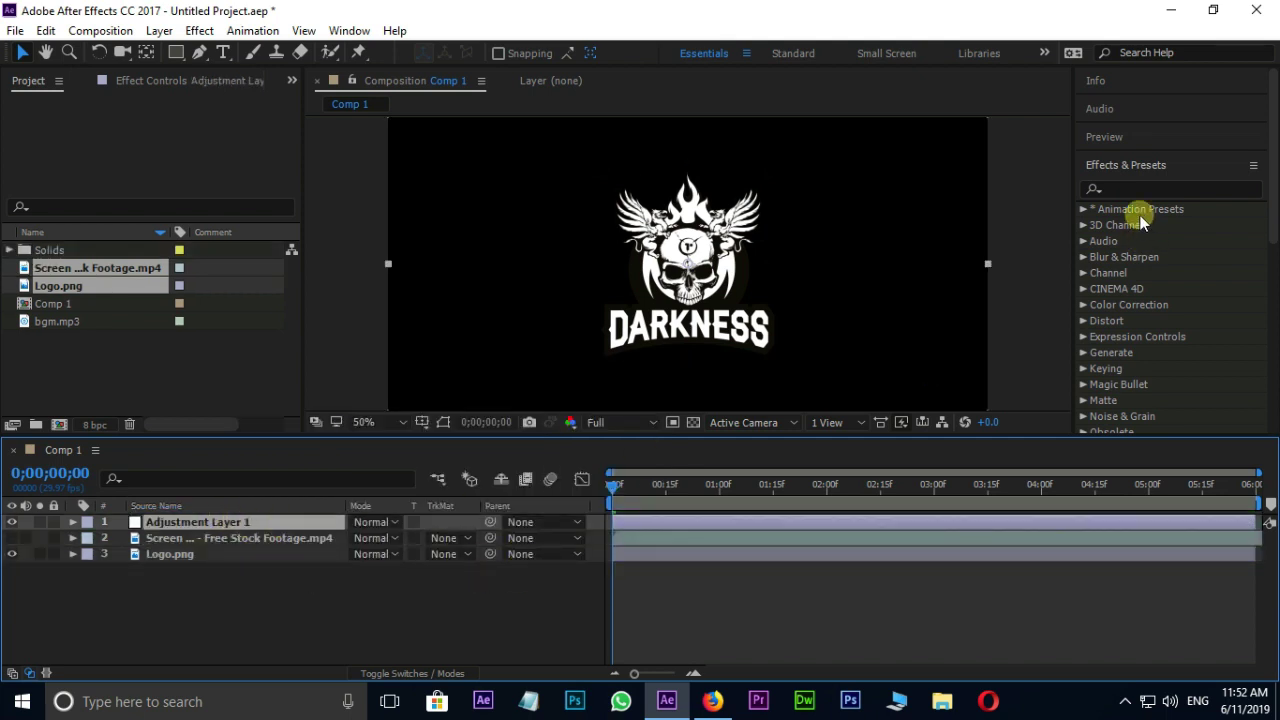
# Step: Apply Displacement Map to the adjustment layer, using the Screen Glitch footage as displacement source
pyautogui.click(1142, 190)
pyautogui.write('displa')
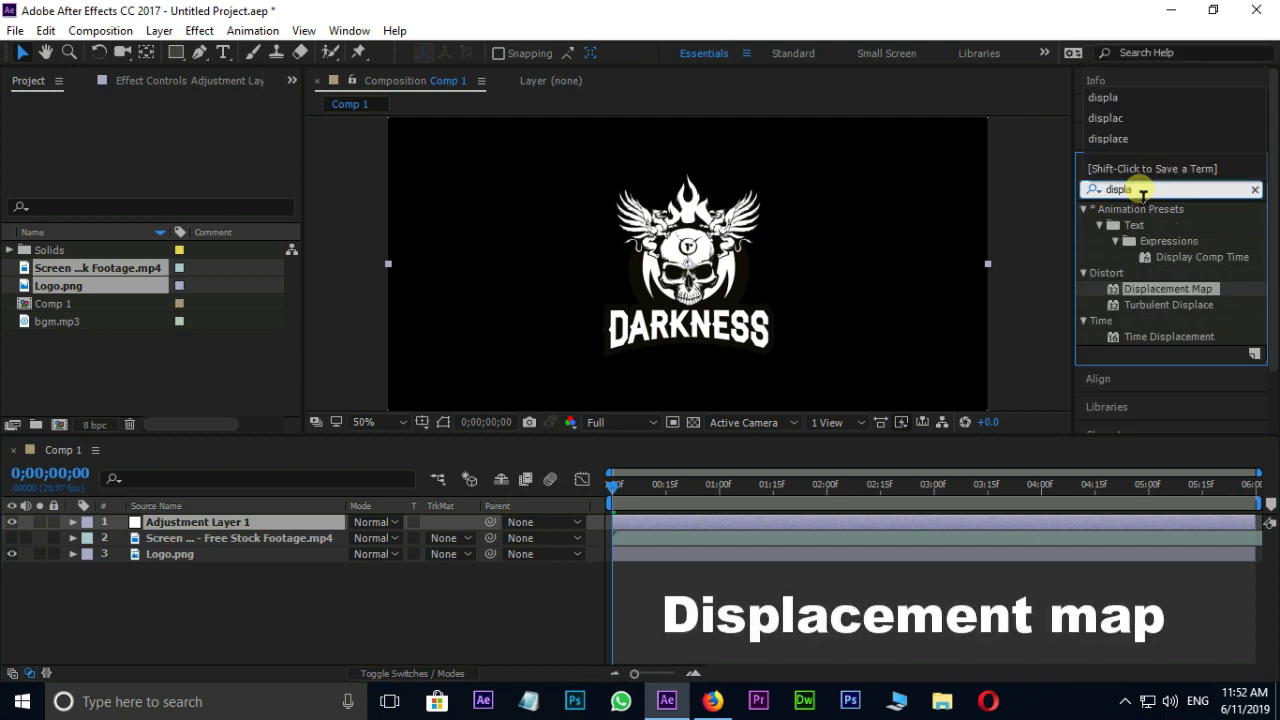
pyautogui.moveTo(1138, 288); pyautogui.dragTo(930, 526)
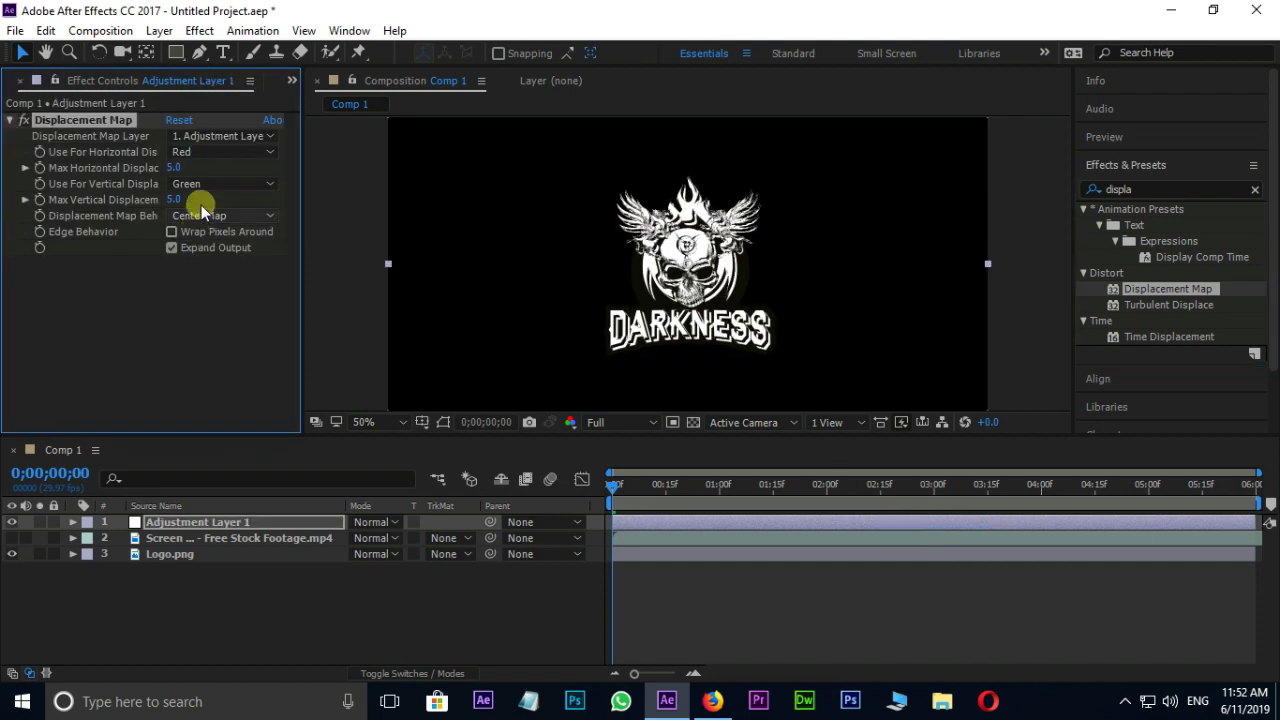
pyautogui.click(241, 137)
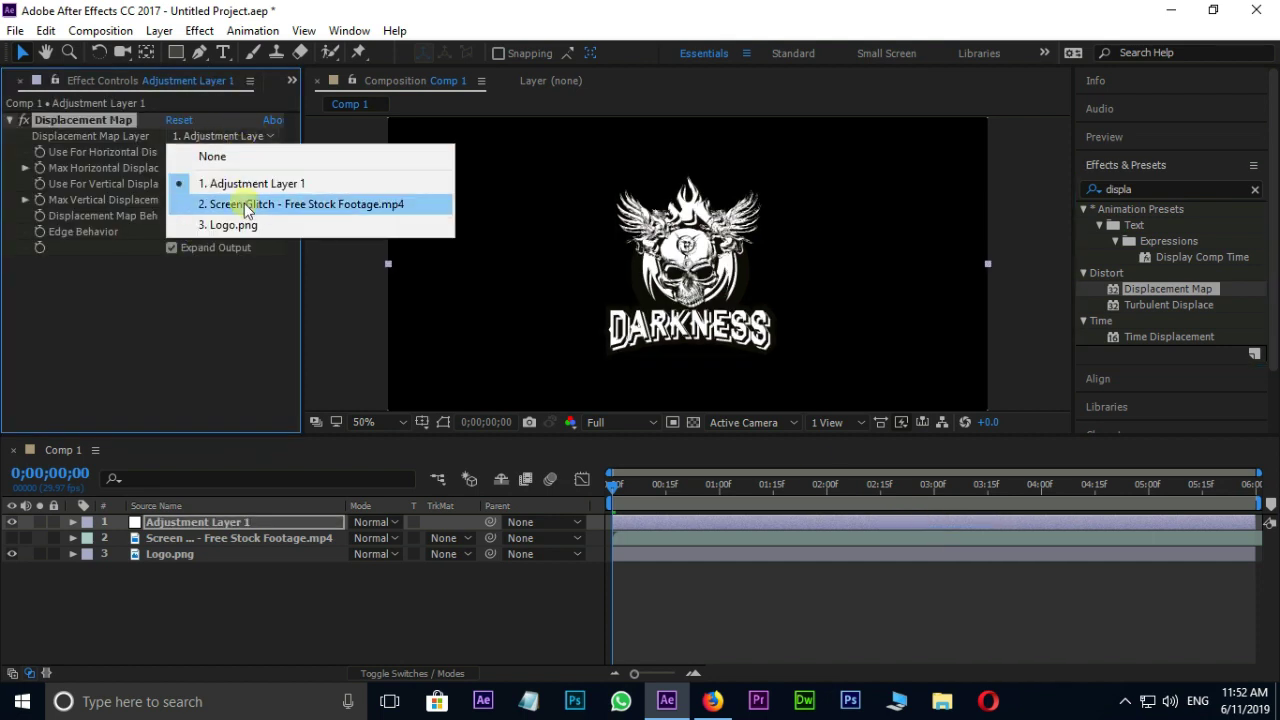
pyautogui.click(284, 206)
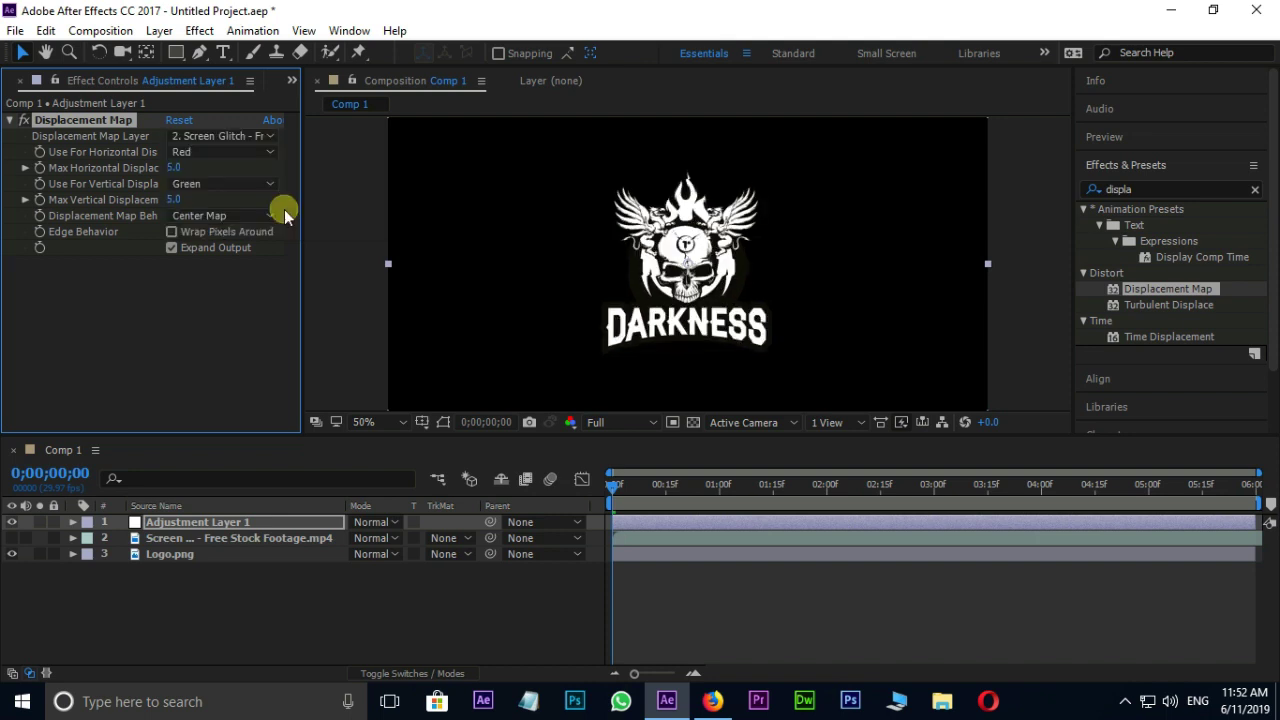
# Step: Set Max Horizontal Displacement to 150 and Max Vertical Displacement to 125
pyautogui.click(175, 168)
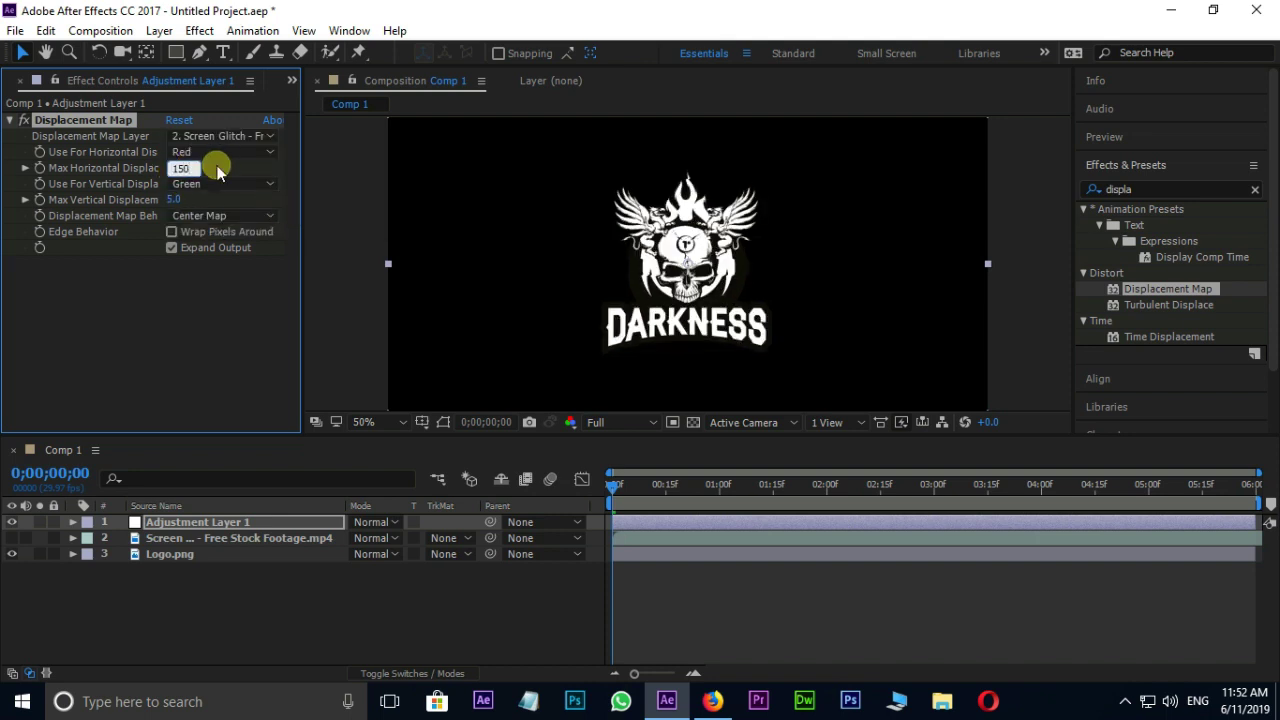
pyautogui.write('150')
pyautogui.press('Return')
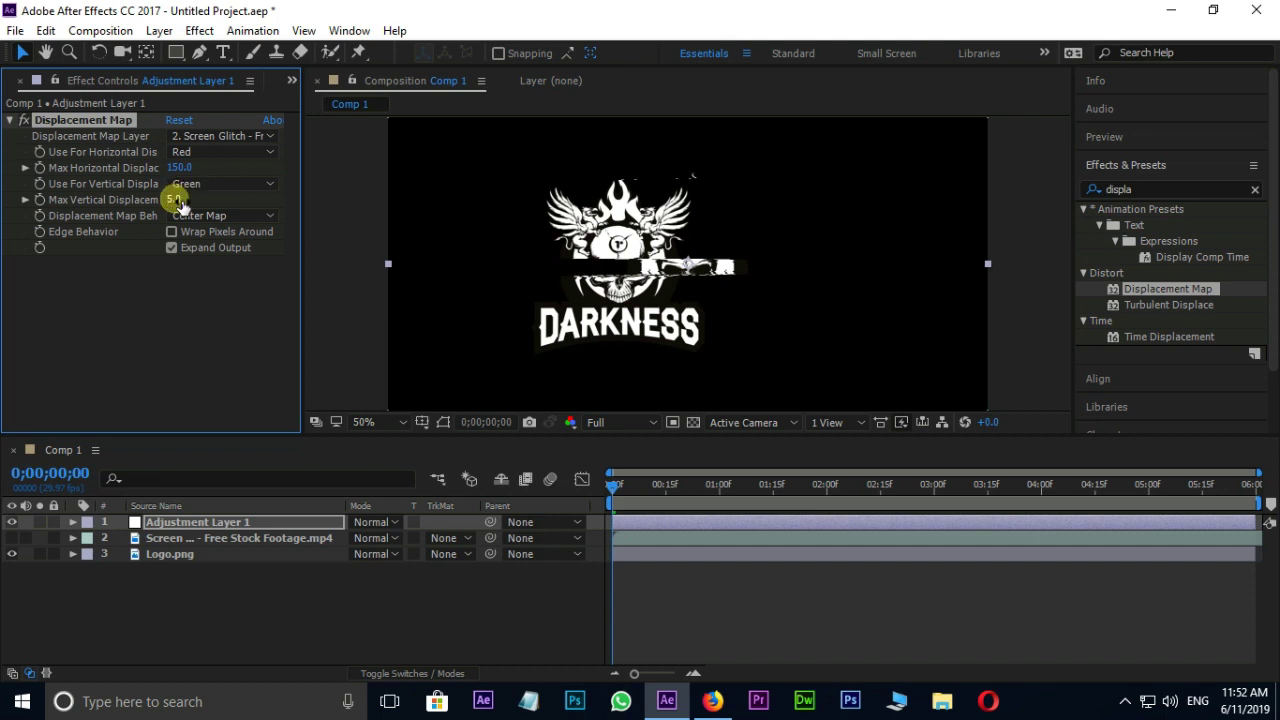
pyautogui.click(177, 200)
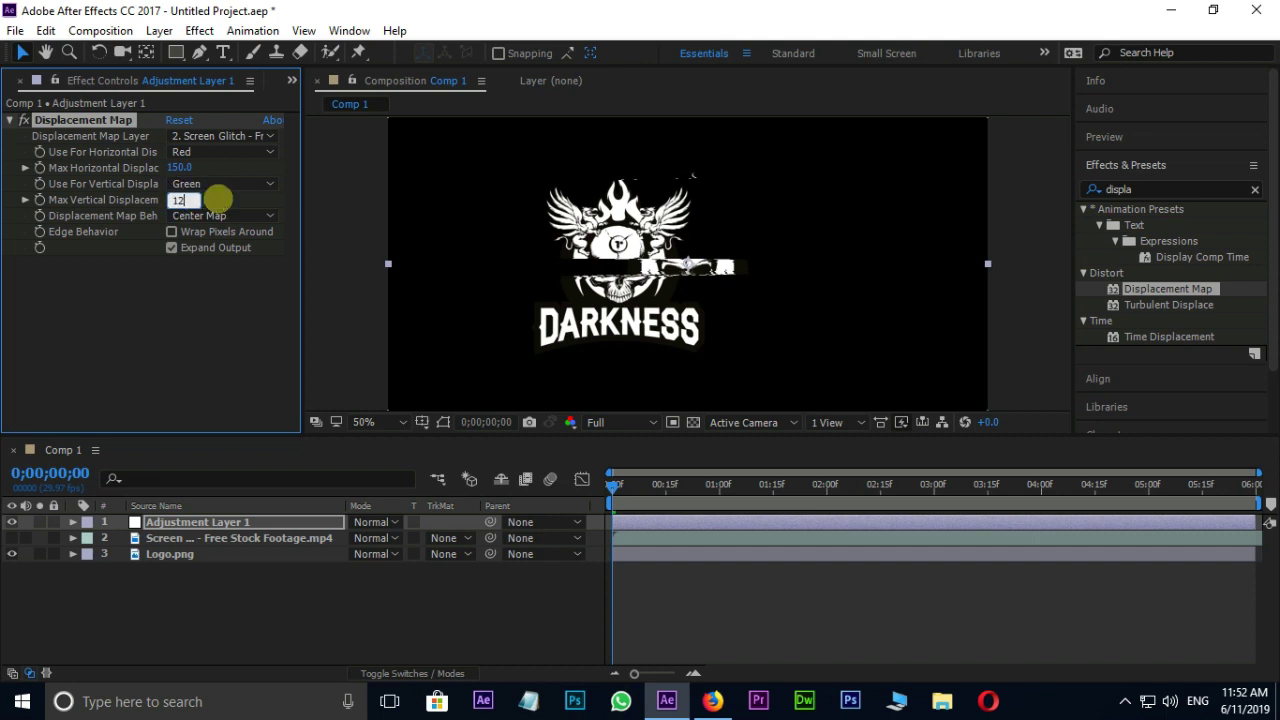
pyautogui.write('125')
pyautogui.press('Return')
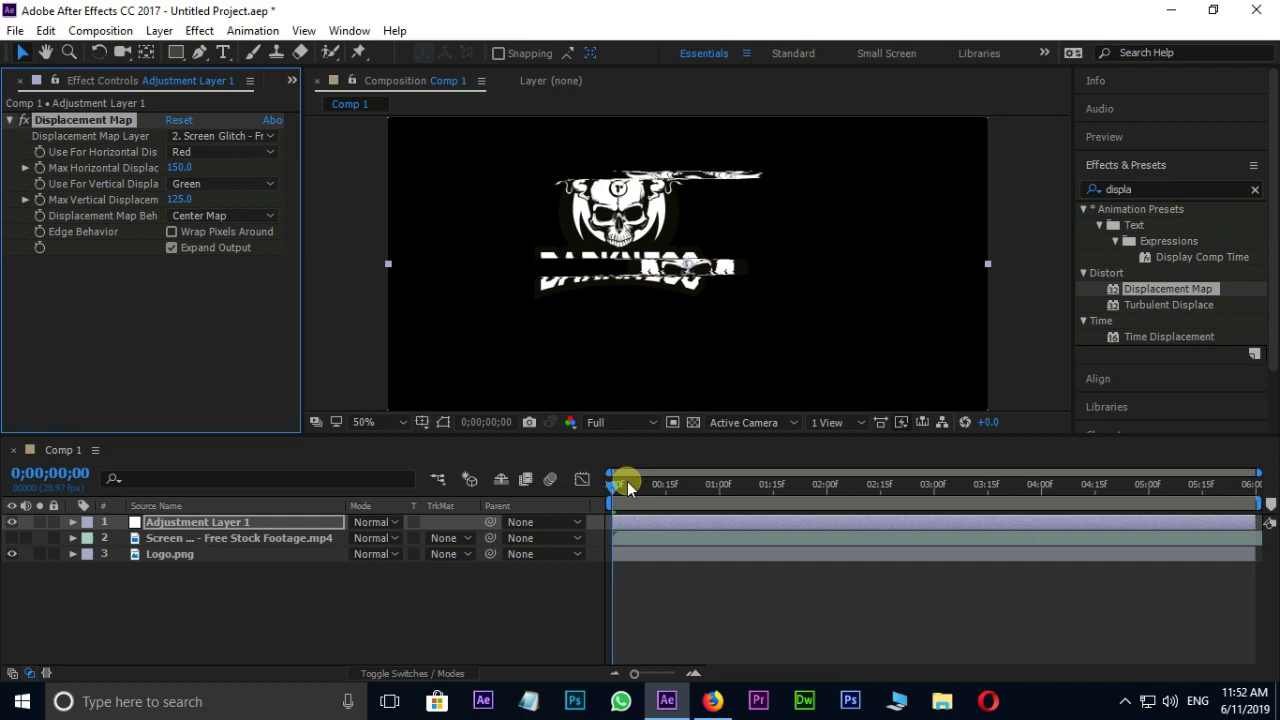
pyautogui.press('space')
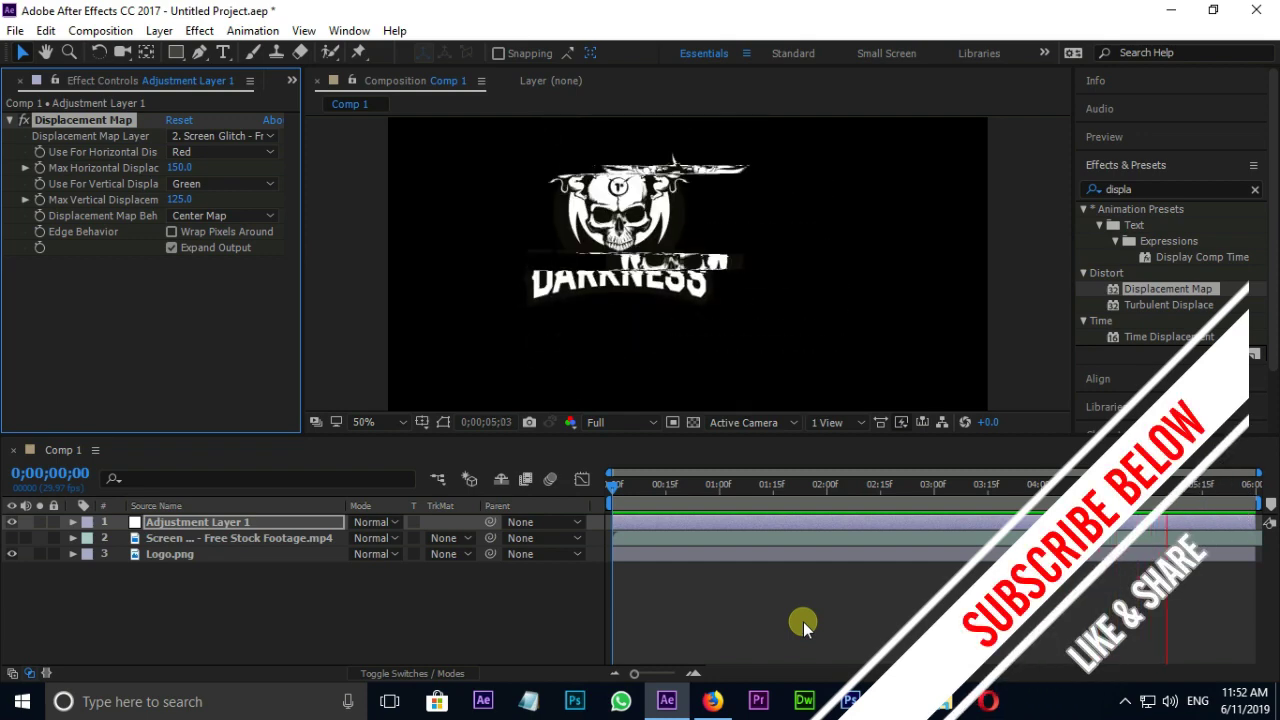
pyautogui.press('space')
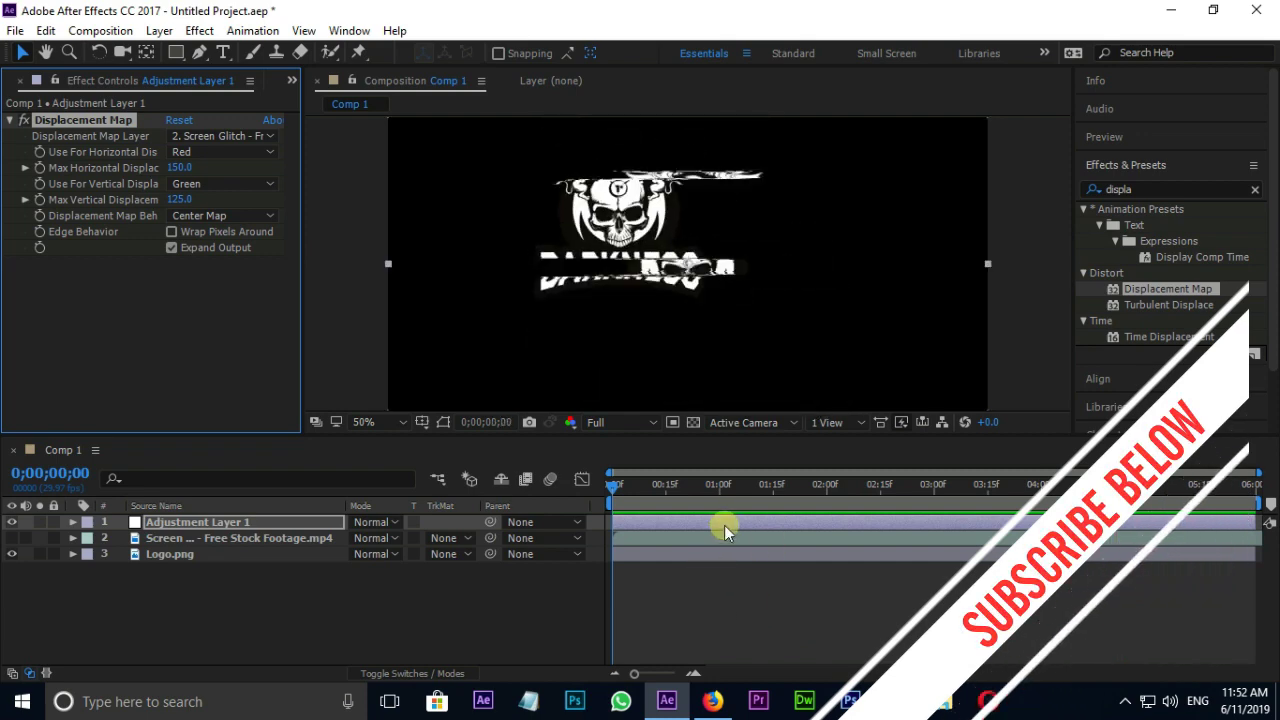
# Step: Trim Adjustment Layer 1 to a short stub, duplicate it, and stagger the copies to later times
pyautogui.click(1263, 519)
pyautogui.moveTo(1258, 520); pyautogui.dragTo(652, 535)
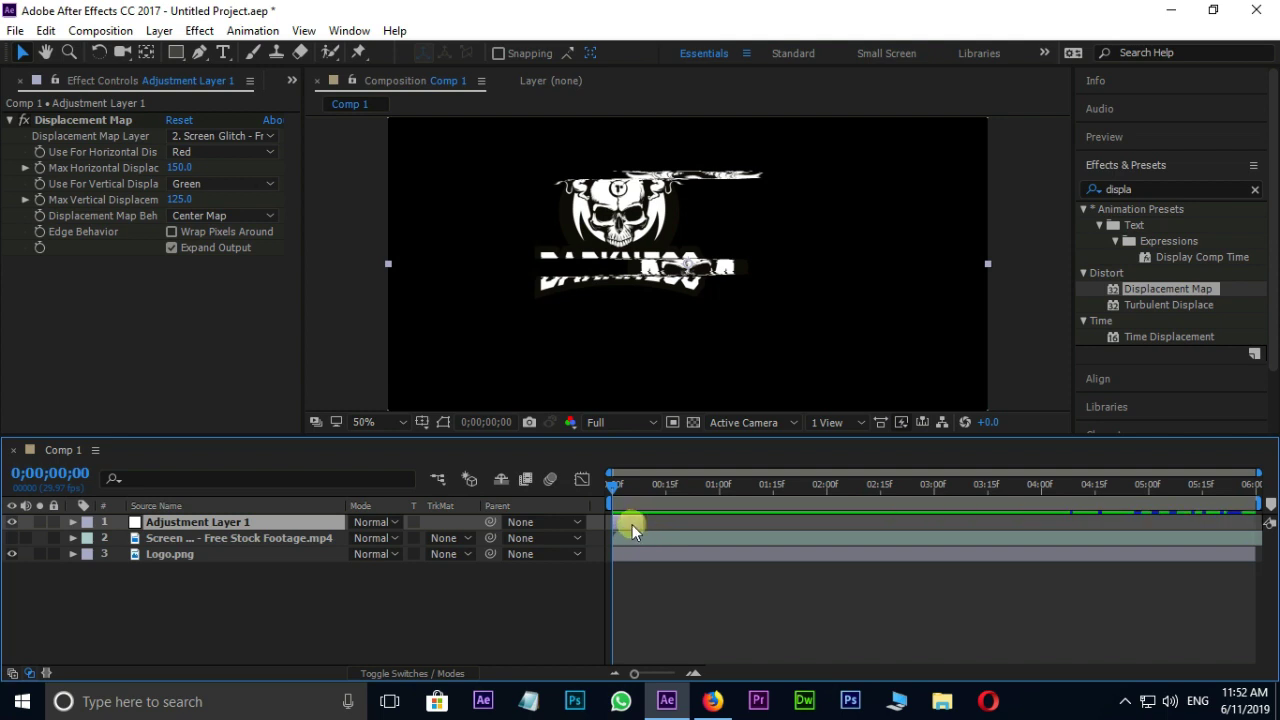
pyautogui.hotkey('ctrl', 'd')
pyautogui.hotkey('ctrl', 'd')
pyautogui.hotkey('ctrl', 'd')
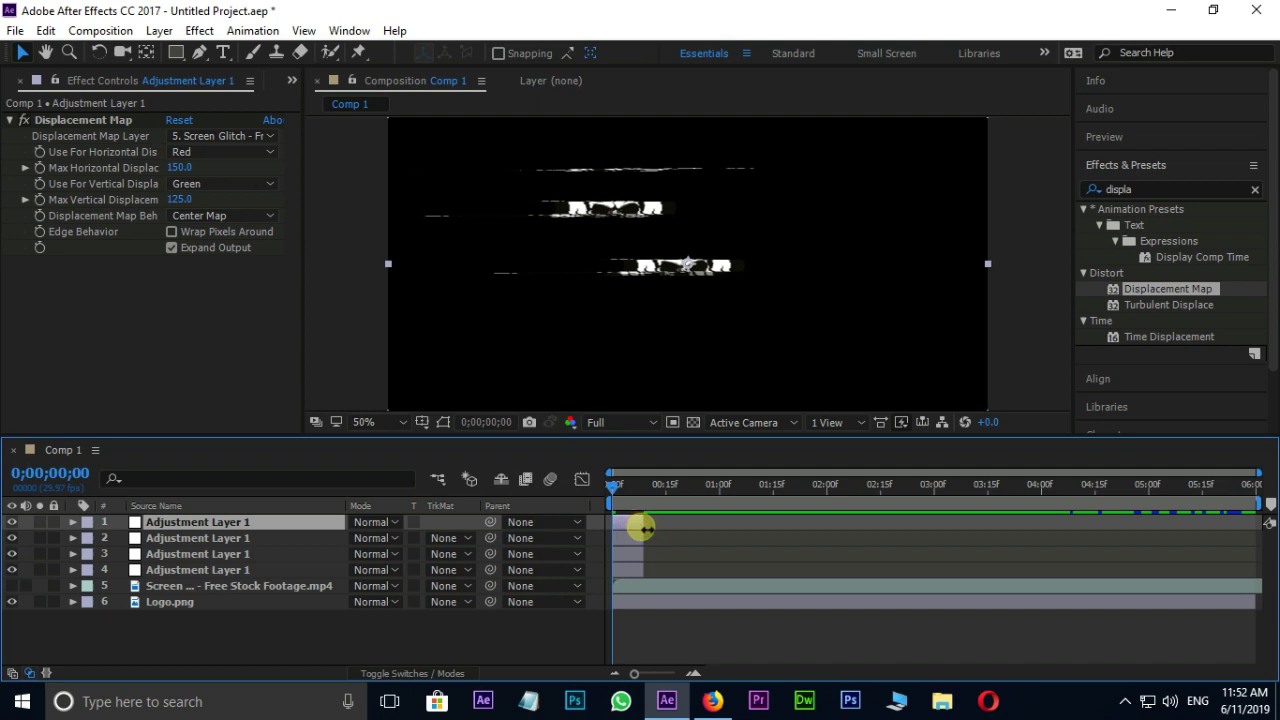
pyautogui.moveTo(631, 553); pyautogui.dragTo(760, 541)
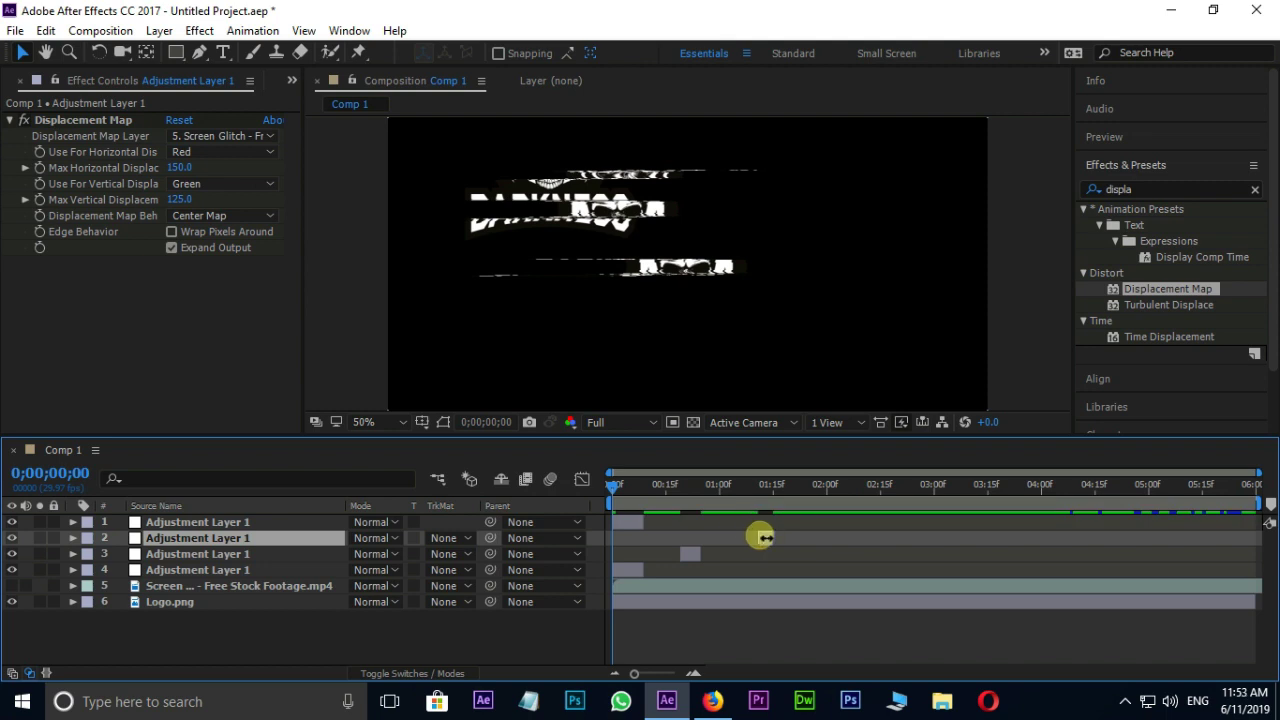
pyautogui.moveTo(621, 521); pyautogui.dragTo(909, 520)
pyautogui.hotkey('ctrl', 'd')
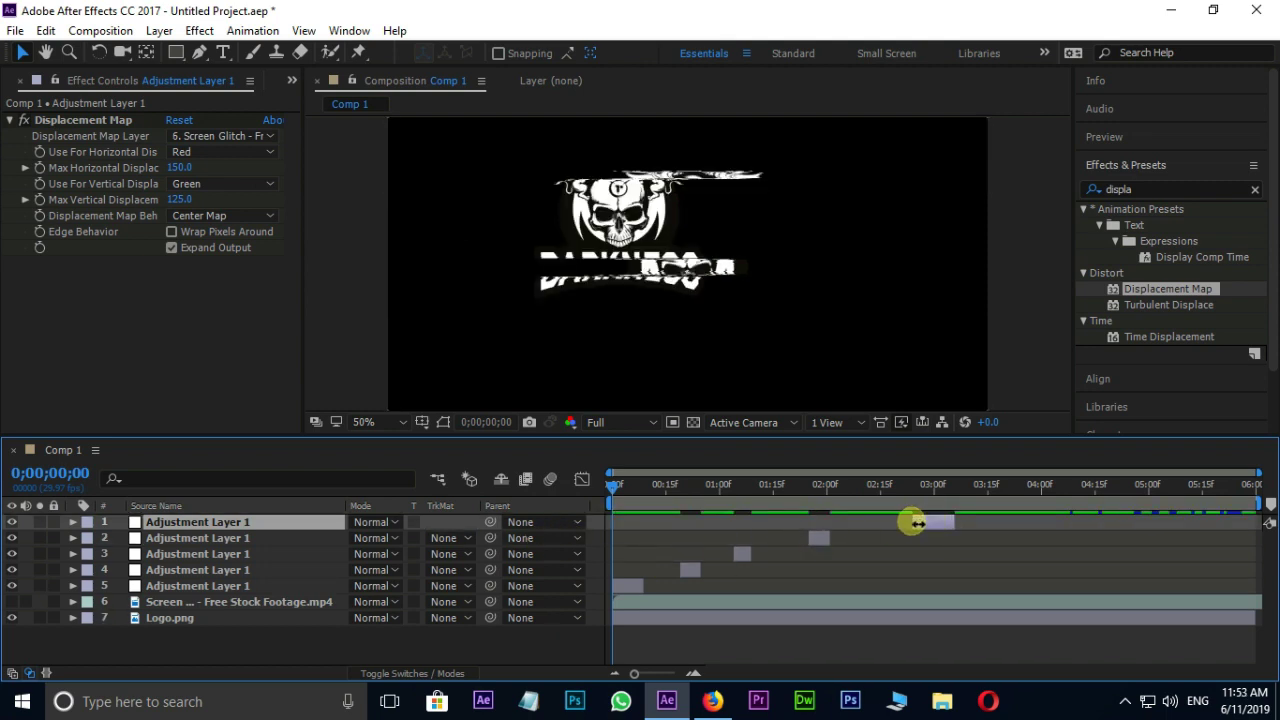
pyautogui.click(634, 588)
# Step: Give the layer 3 glitch copy 30 horizontal and 40 vertical maximum displacement
pyautogui.click(688, 570)
pyautogui.click(177, 167)
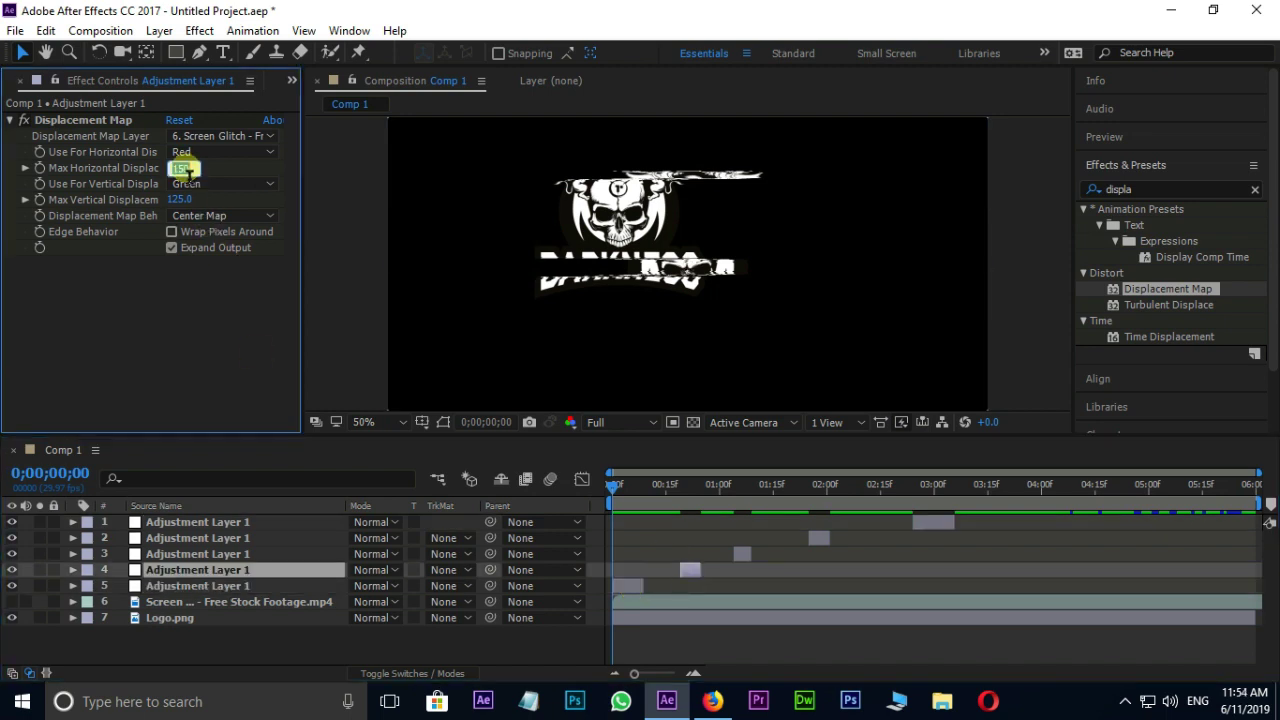
pyautogui.click(741, 554)
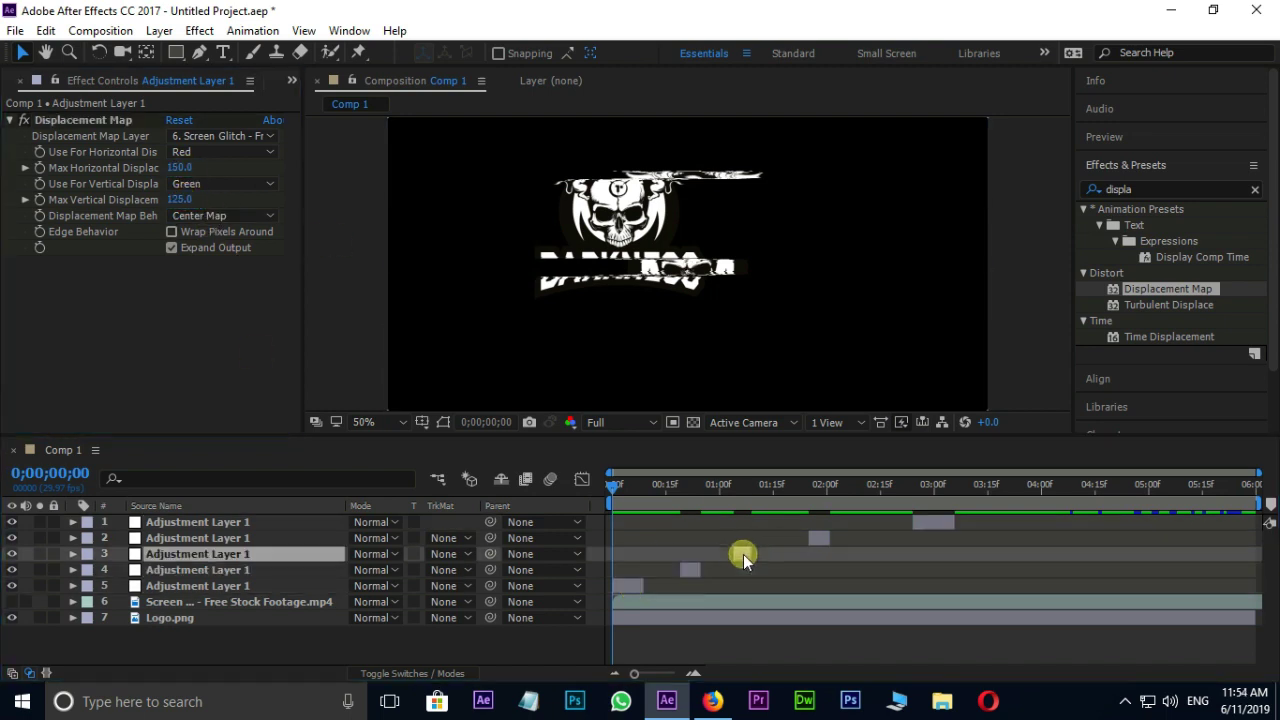
pyautogui.click(176, 168)
pyautogui.write('30')
pyautogui.click(180, 200)
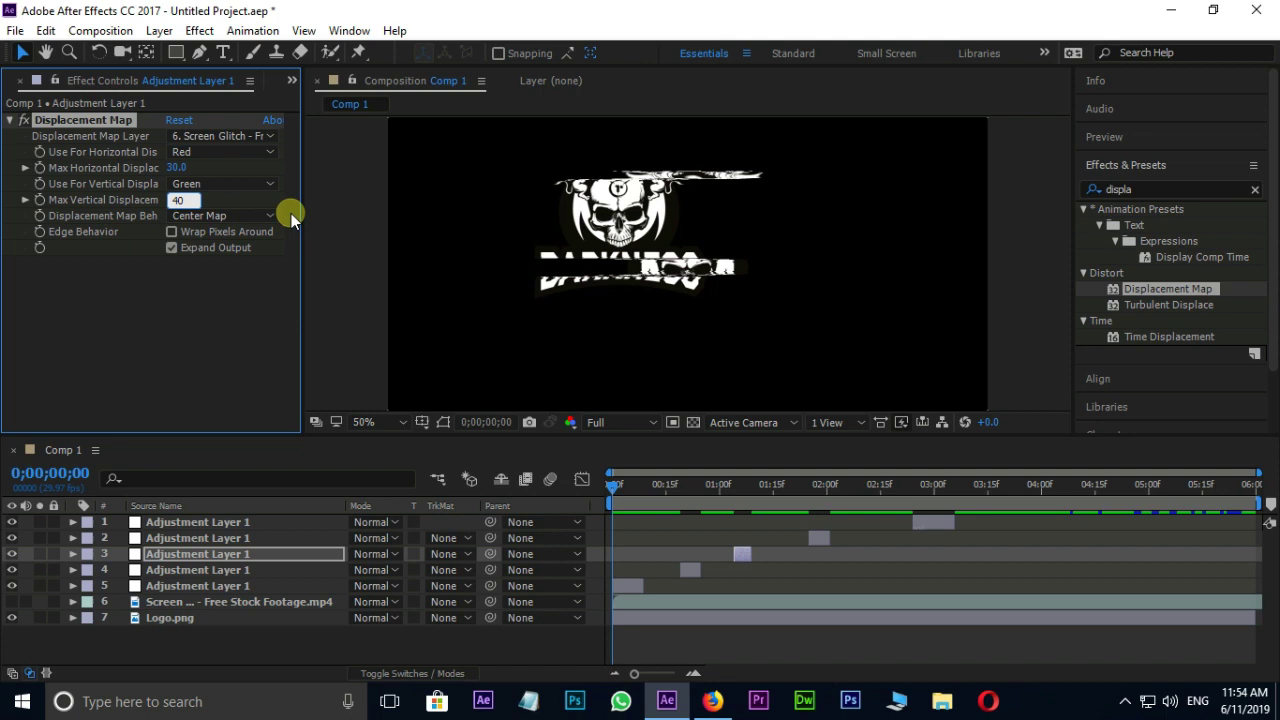
pyautogui.write('40')
# Step: Lower the layer 2 glitch copy's maximum vertical displacement to 40, then preview the glitch bursts
pyautogui.click(819, 538)
pyautogui.click(176, 168)
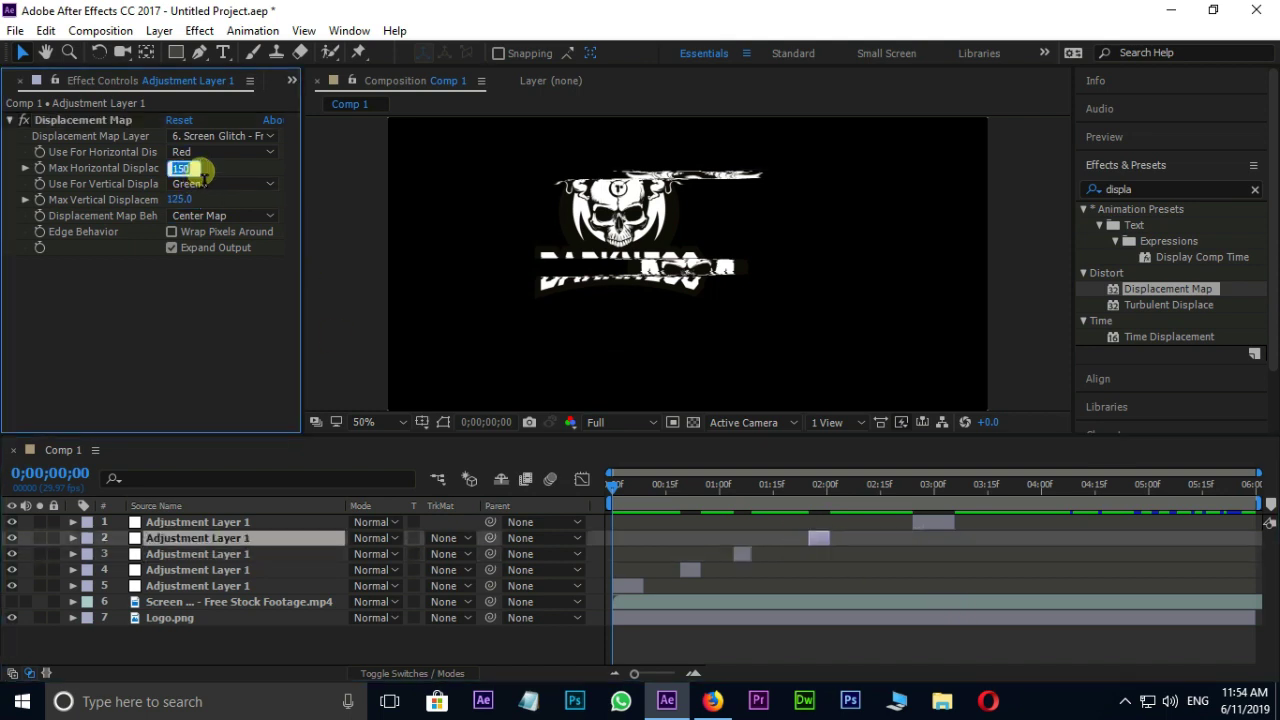
pyautogui.click(199, 200)
pyautogui.write('4')
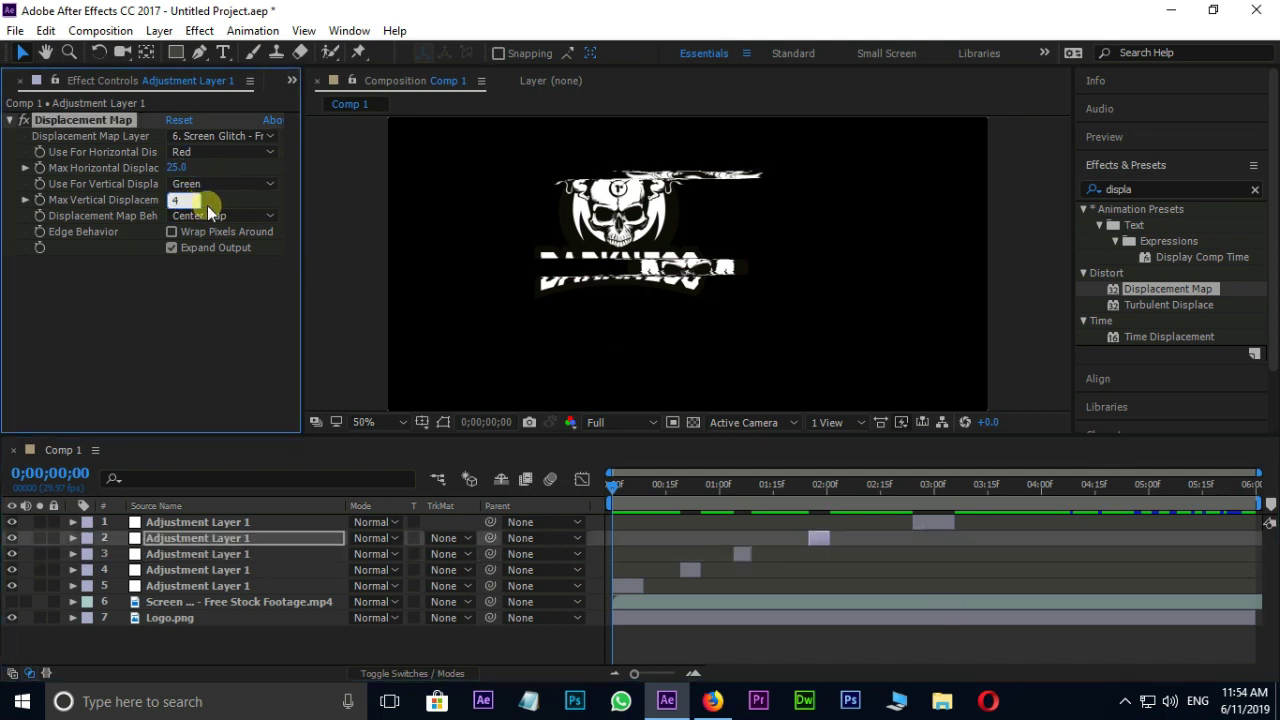
pyautogui.write('0')
pyautogui.press('Return')
pyautogui.press('space')
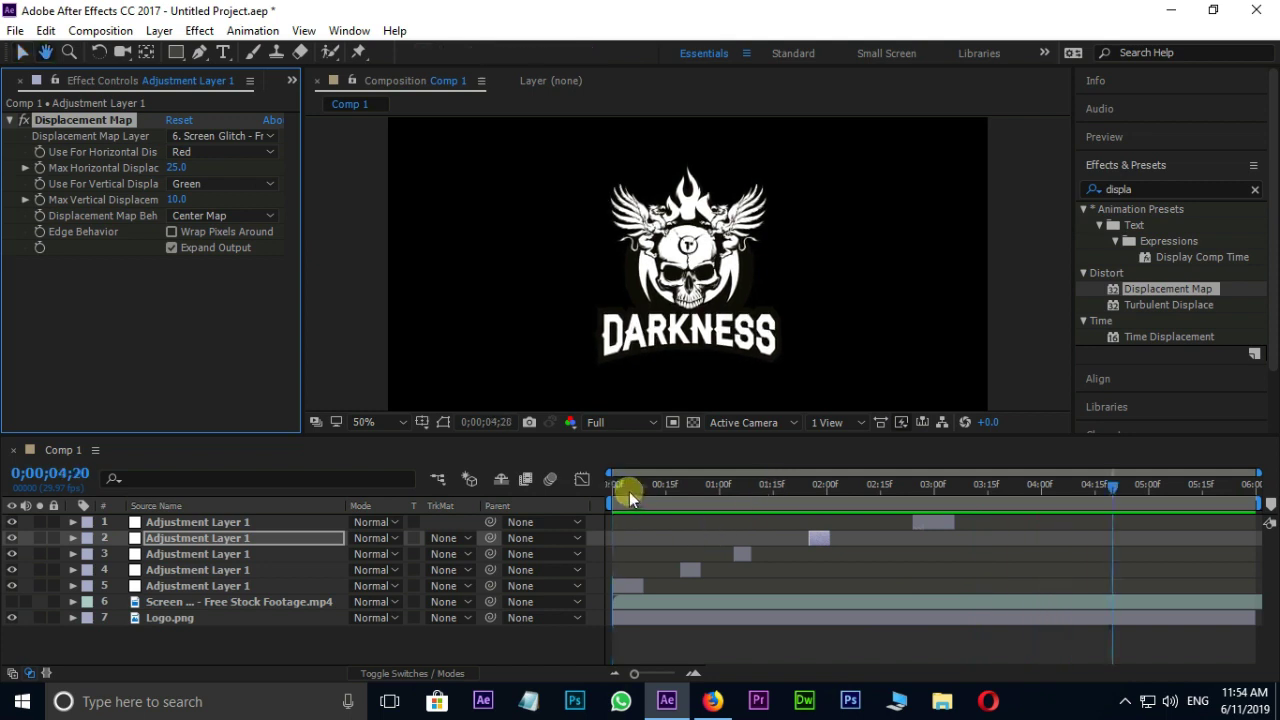
# Step: Duplicate the Logo.png layer and rename the bottom copy 'red'
pyautogui.press('space')
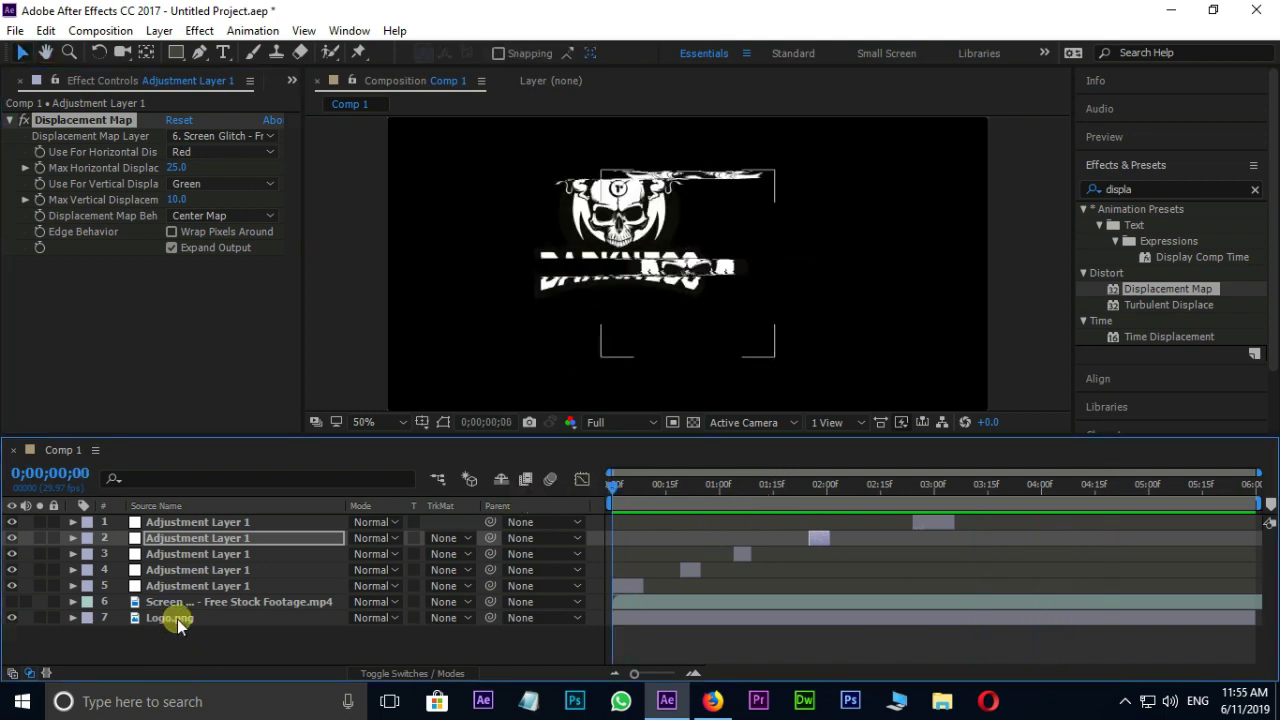
pyautogui.click(177, 619)
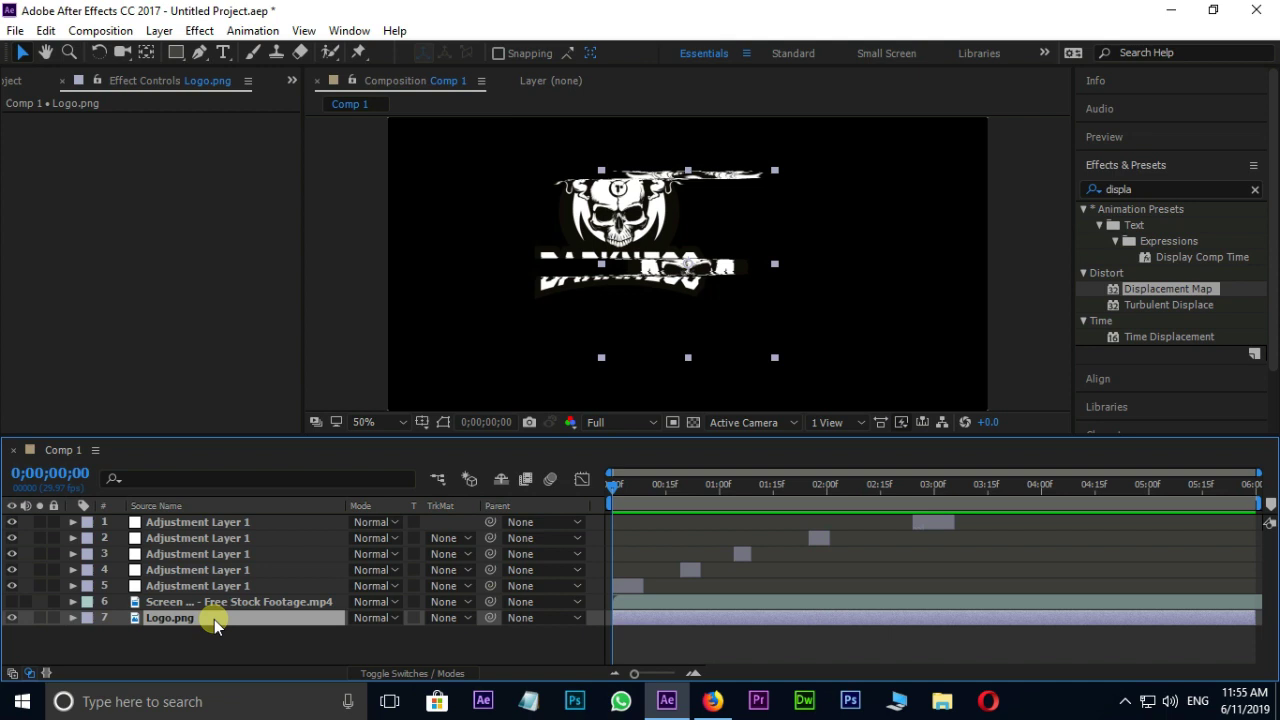
pyautogui.hotkey('ctrl', 'd')
pyautogui.hotkey('ctrl', 'd')
pyautogui.click(165, 652)
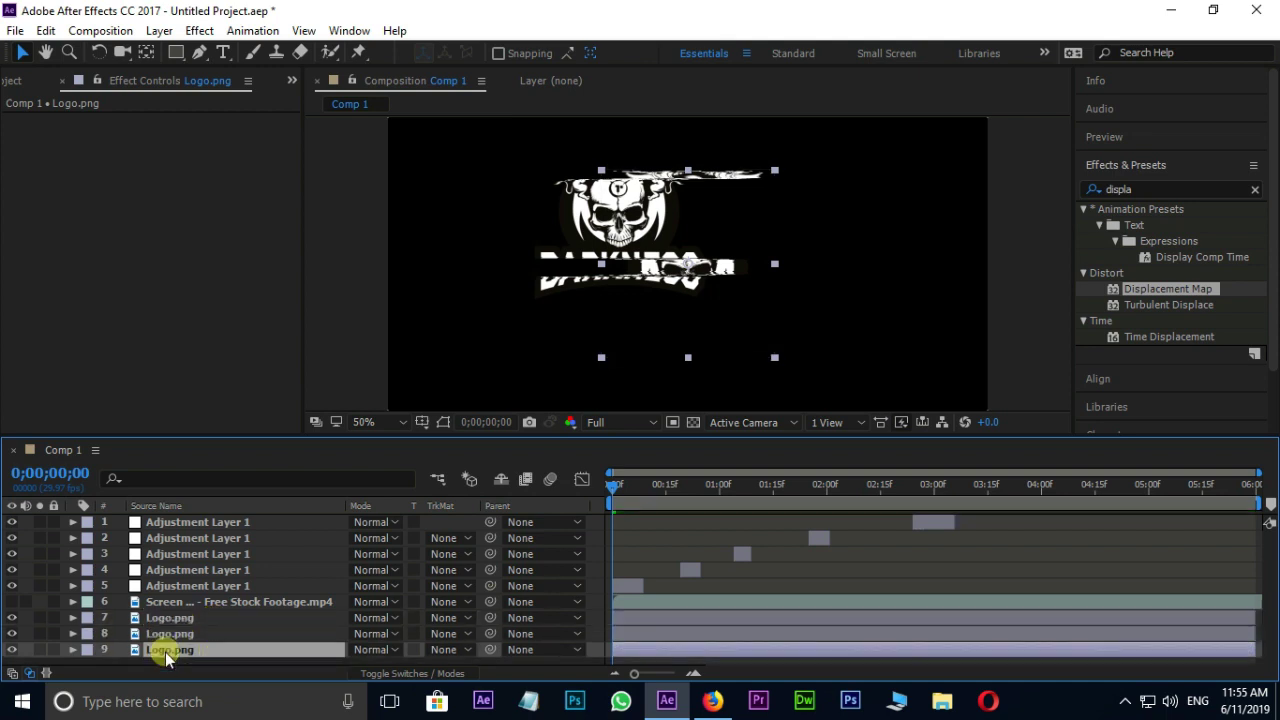
pyautogui.press('Return')
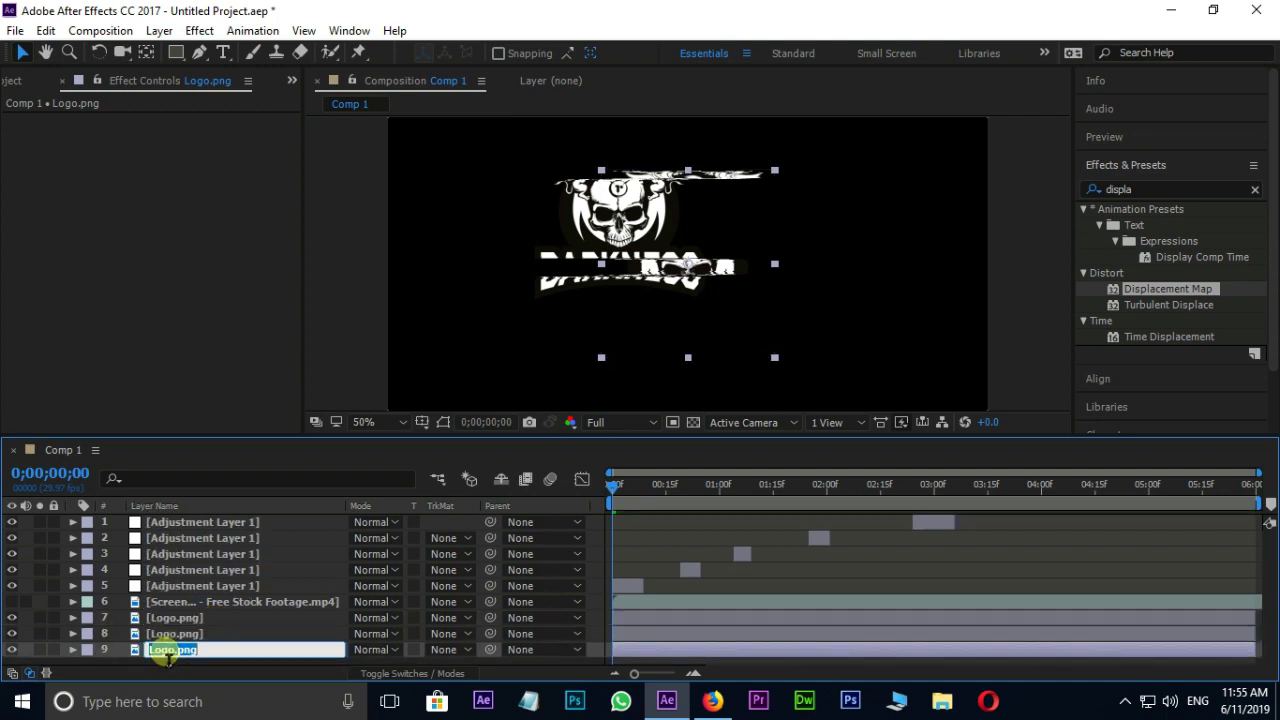
pyautogui.write('red')
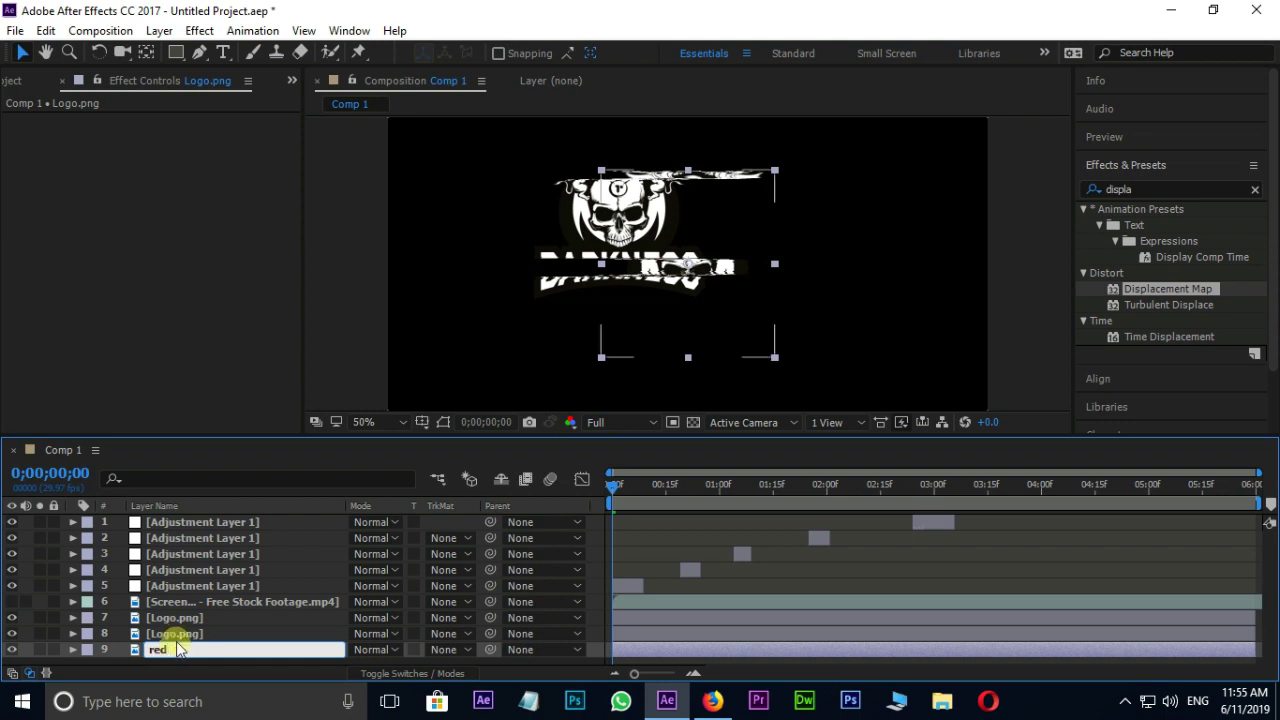
# Step: Rename the middle logo copy 'blue' and the remaining Logo.png layer 'green'
pyautogui.click(179, 629)
pyautogui.press('Return')
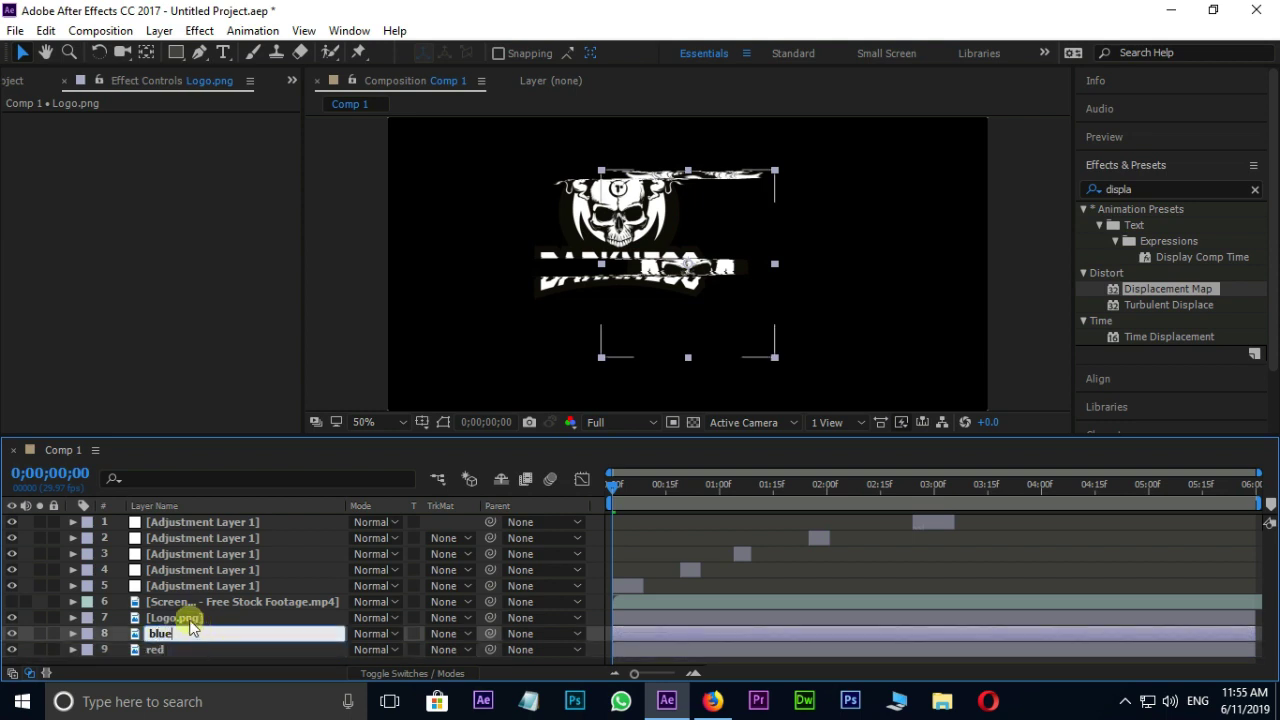
pyautogui.write('blue')
pyautogui.click(190, 620)
pyautogui.press('Return')
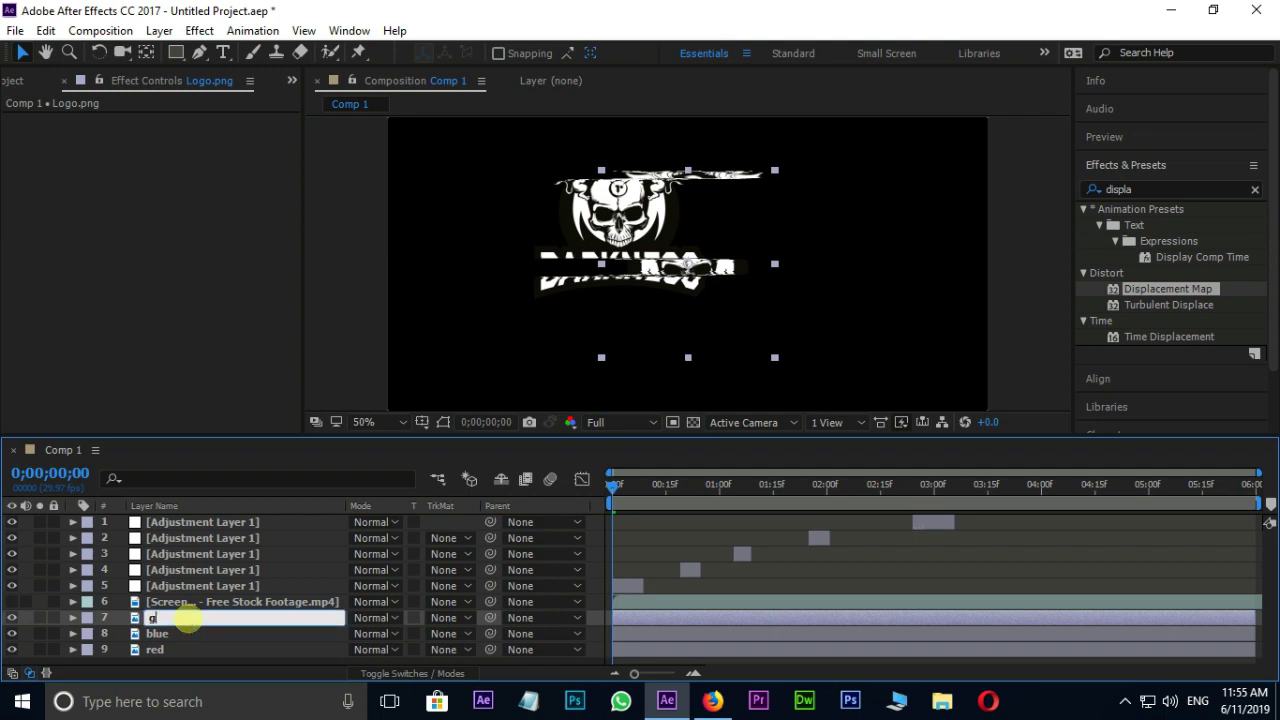
pyautogui.write('green')
pyautogui.press('Return')
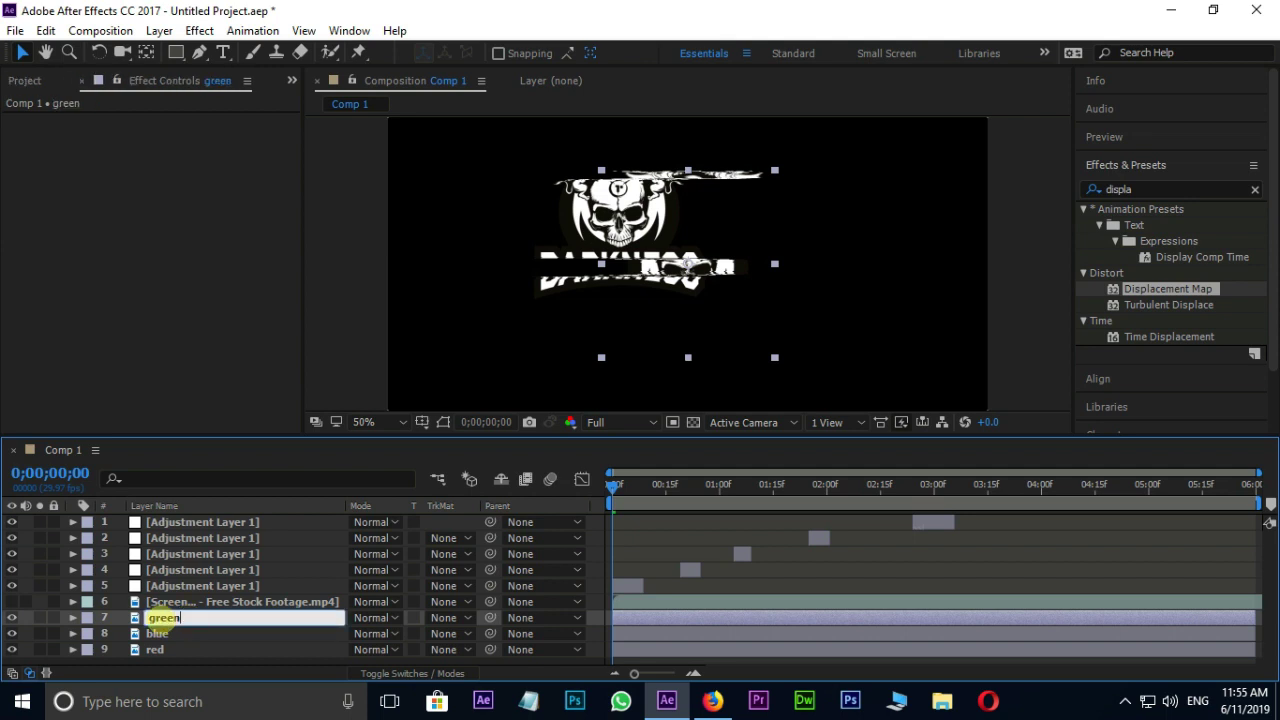
# Step: Search 'level' and apply Levels (Individual Controls) to the red, blue and green logo layers
pyautogui.click(160, 649)
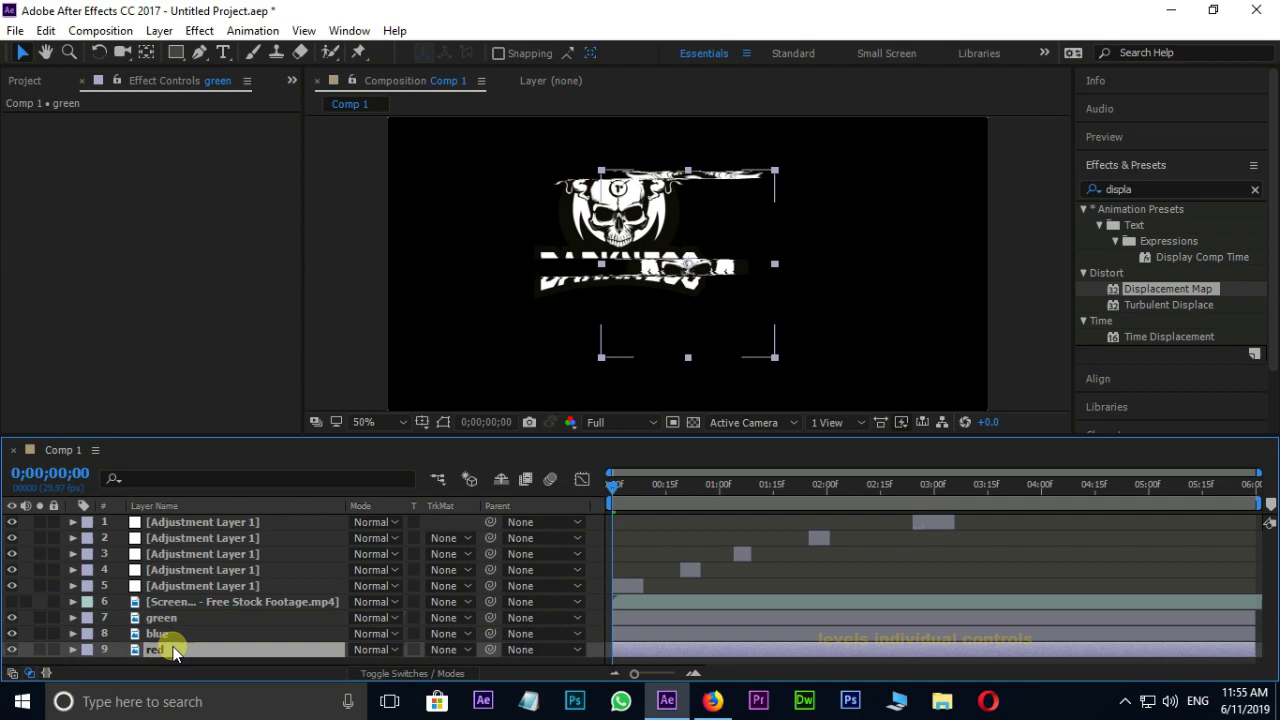
pyautogui.click(1178, 190)
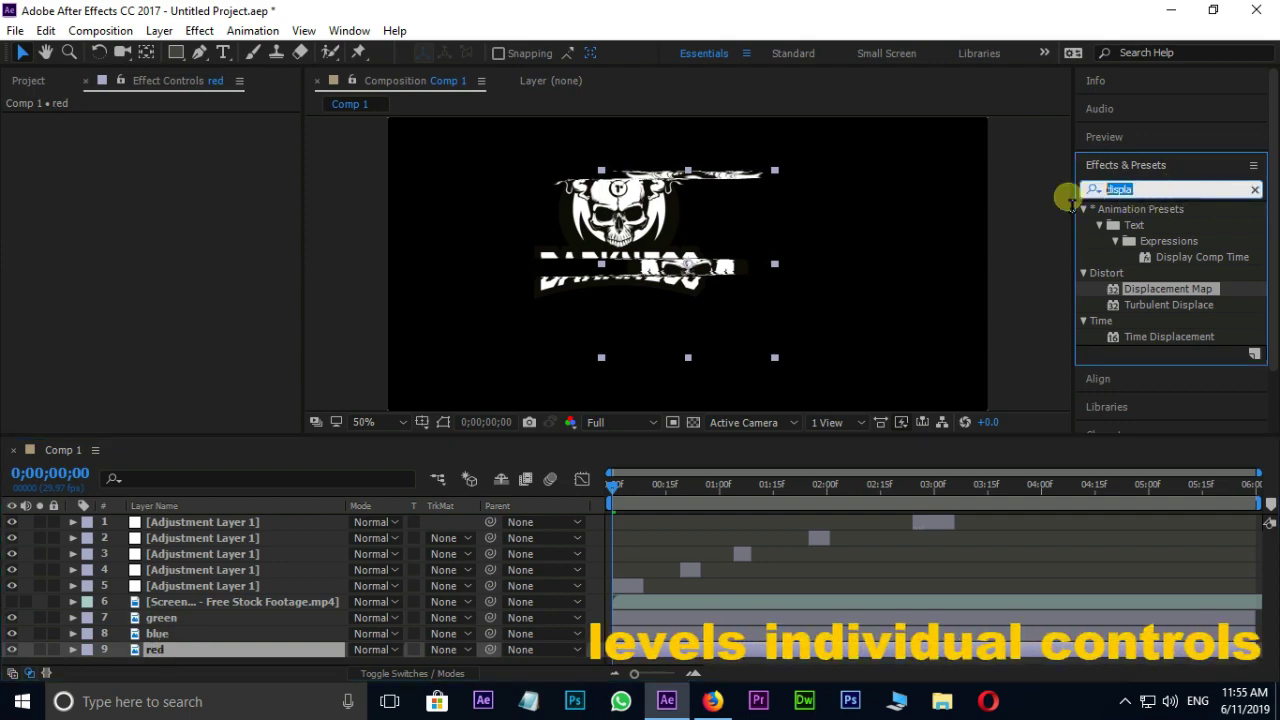
pyautogui.write('level')
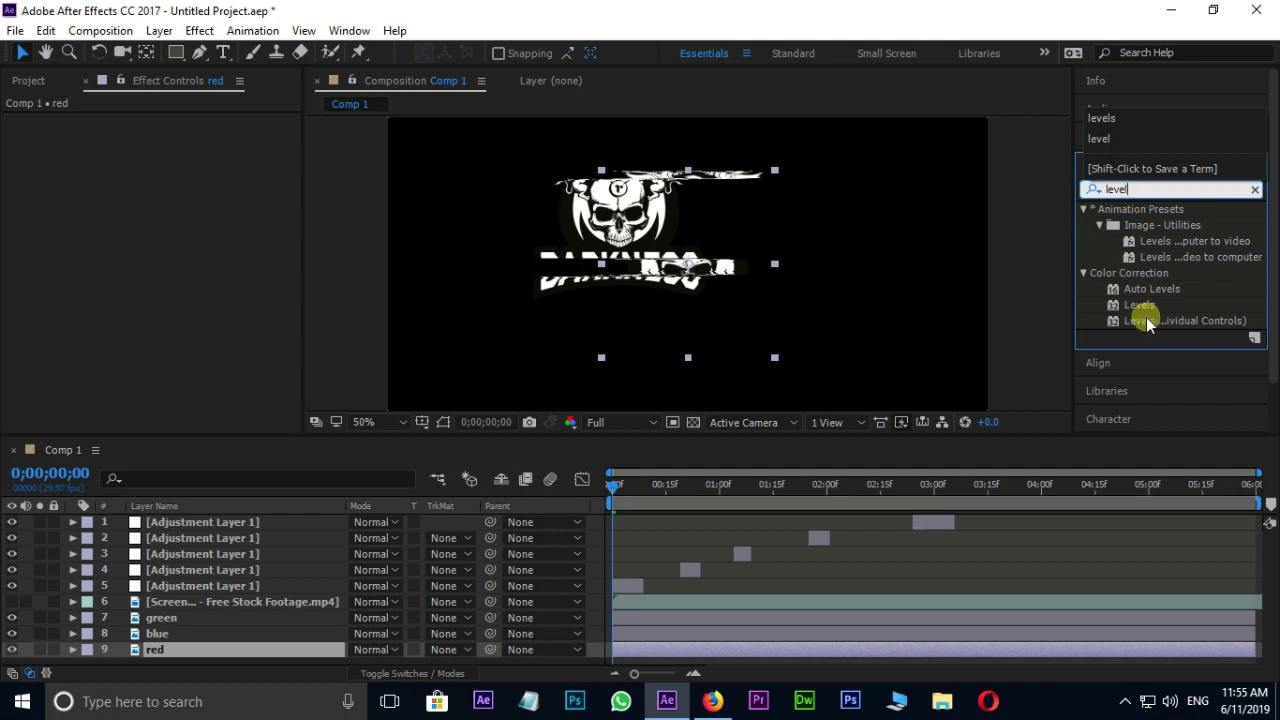
pyautogui.moveTo(1146, 320); pyautogui.dragTo(420, 633)
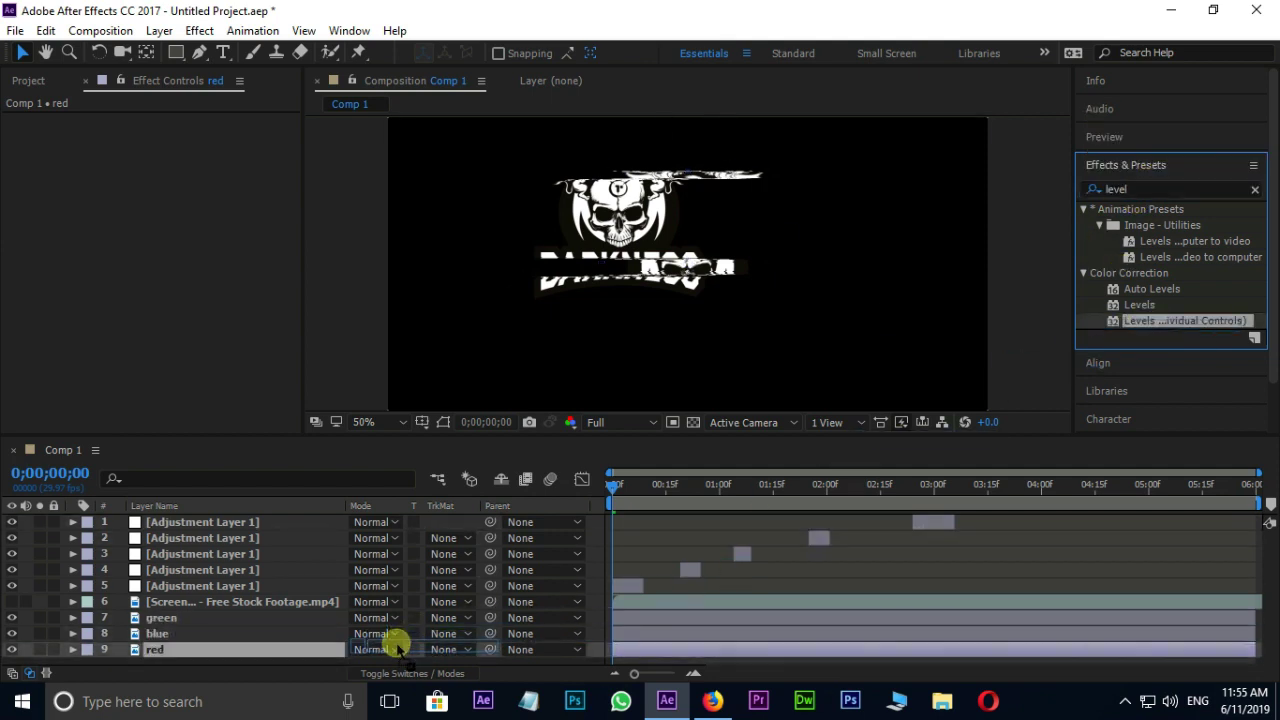
pyautogui.moveTo(398, 647); pyautogui.dragTo(398, 649)
pyautogui.moveTo(1165, 335); pyautogui.dragTo(174, 631)
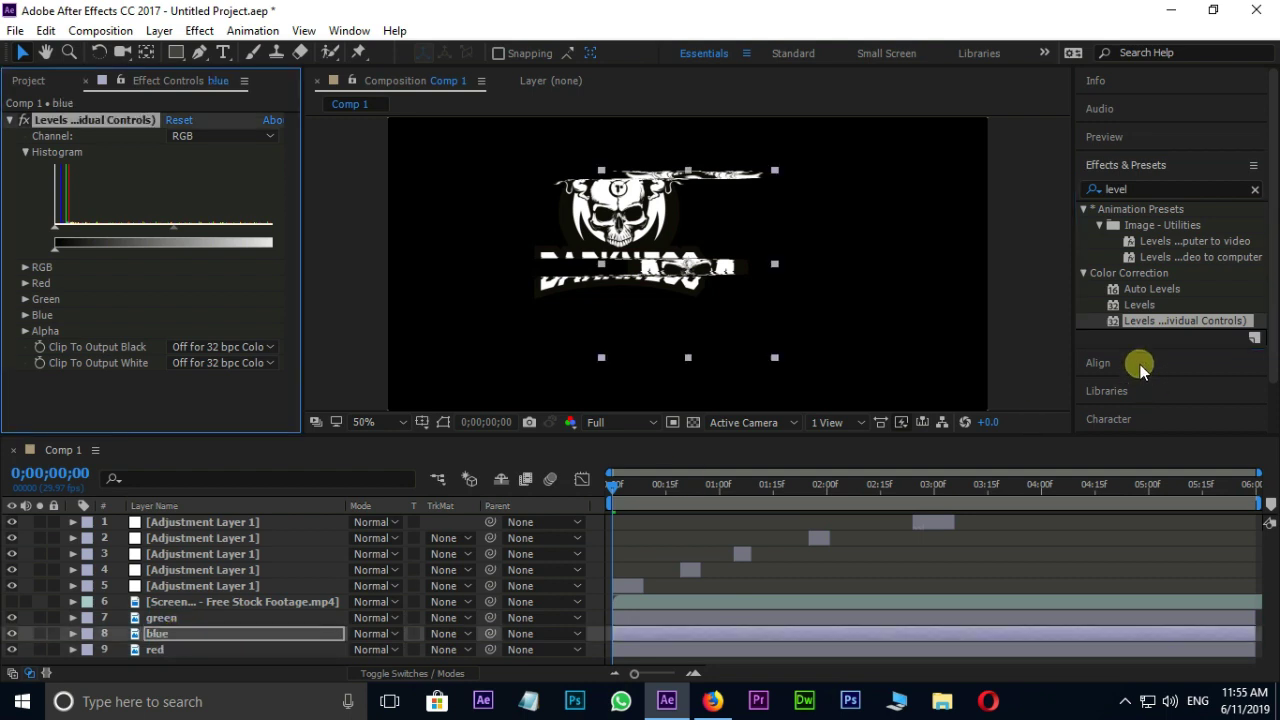
pyautogui.moveTo(1171, 320); pyautogui.dragTo(257, 622)
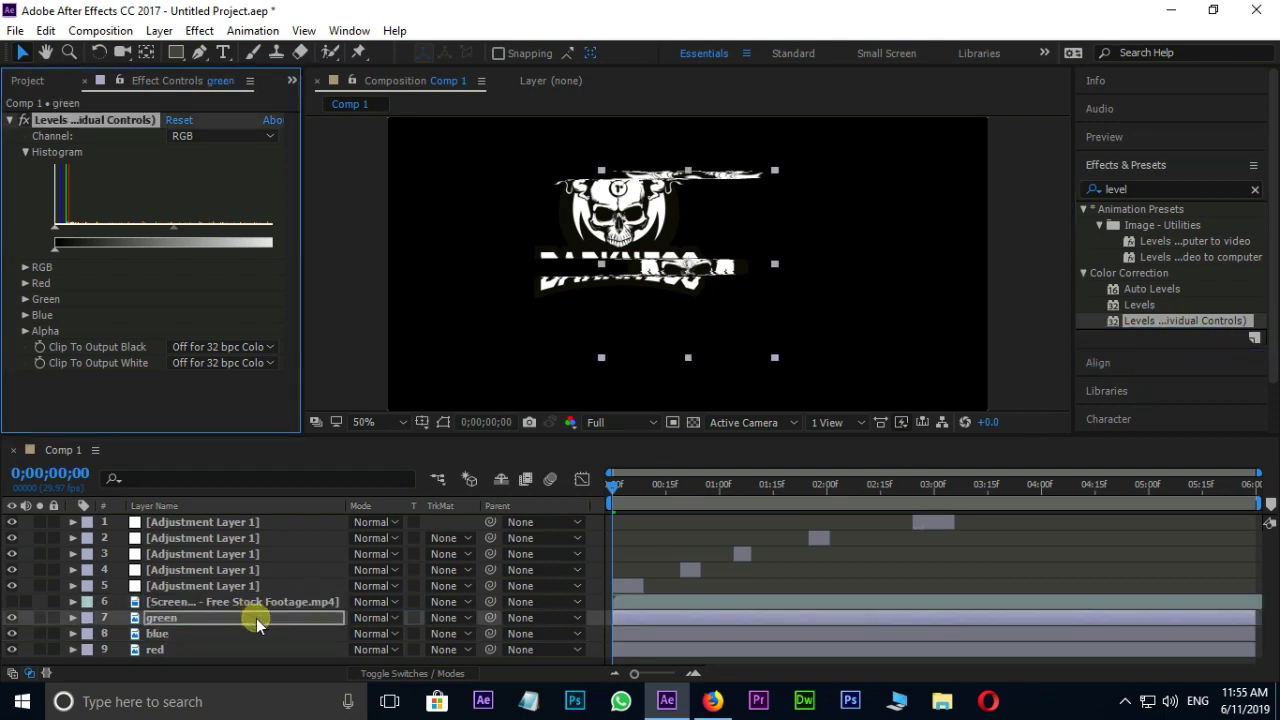
# Step: Set the green layer's Levels Red and Blue Output White to 0, leaving only green
pyautogui.click(193, 617)
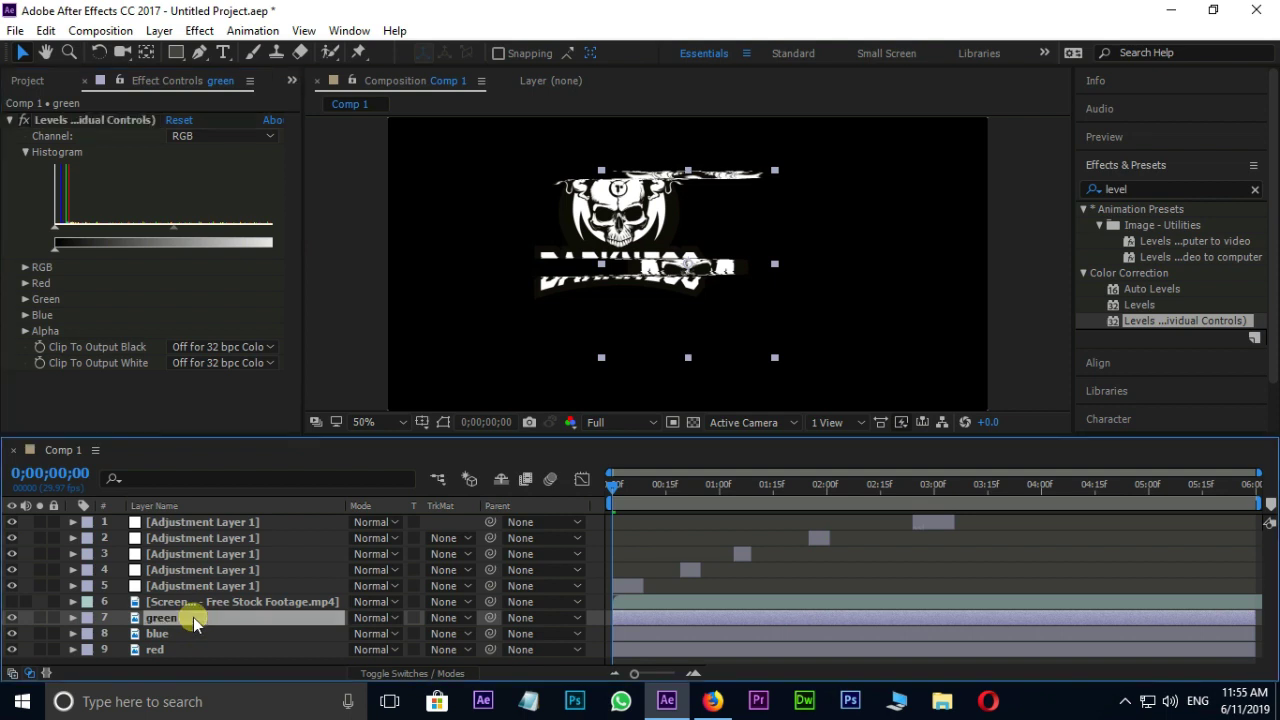
pyautogui.click(25, 284)
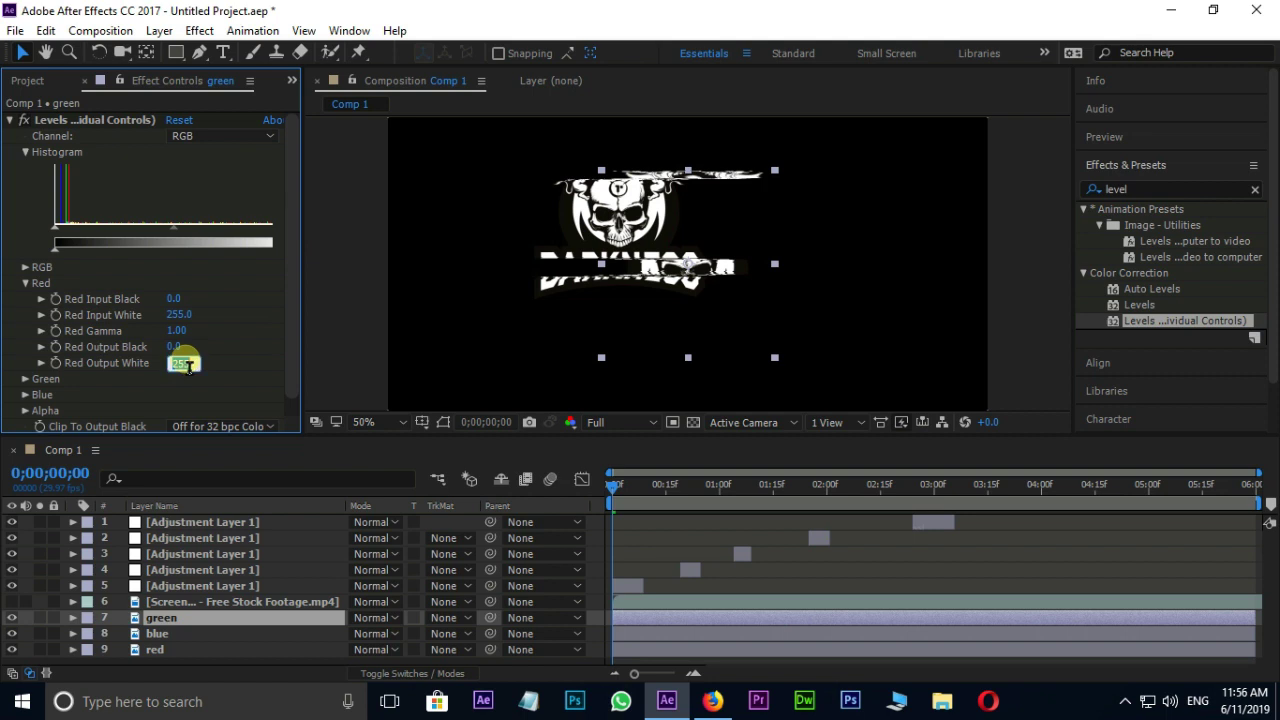
pyautogui.click(183, 363)
pyautogui.write('0')
pyautogui.press('Return')
pyautogui.click(25, 284)
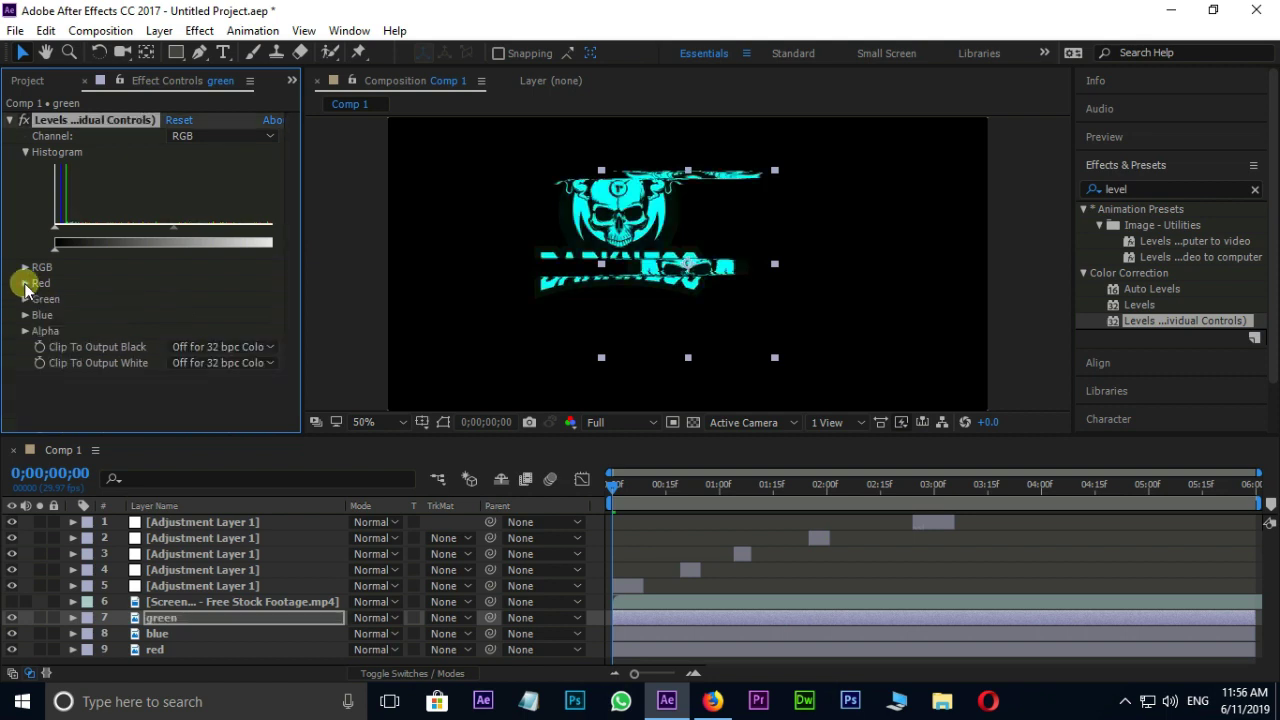
pyautogui.click(25, 315)
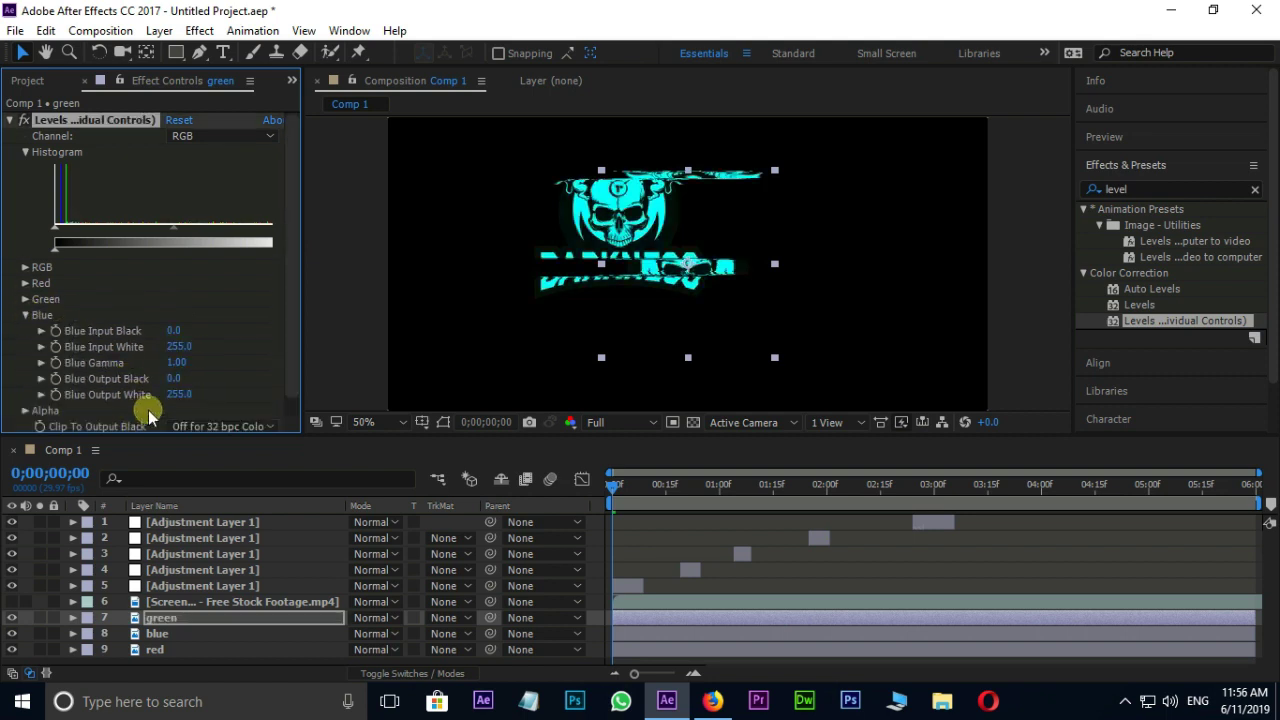
pyautogui.press('Return')
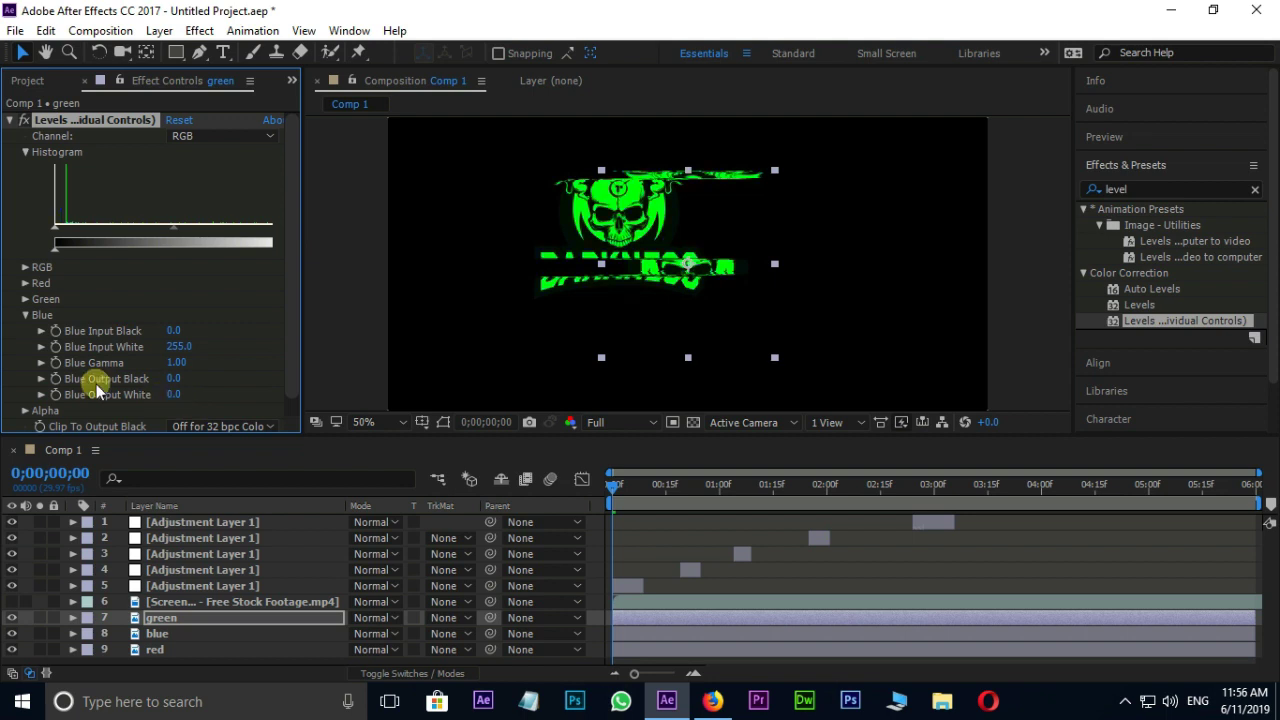
pyautogui.click(25, 315)
# Step: Set the blue layer's Levels Red and Green Output White to 0, keeping only blue
pyautogui.click(171, 635)
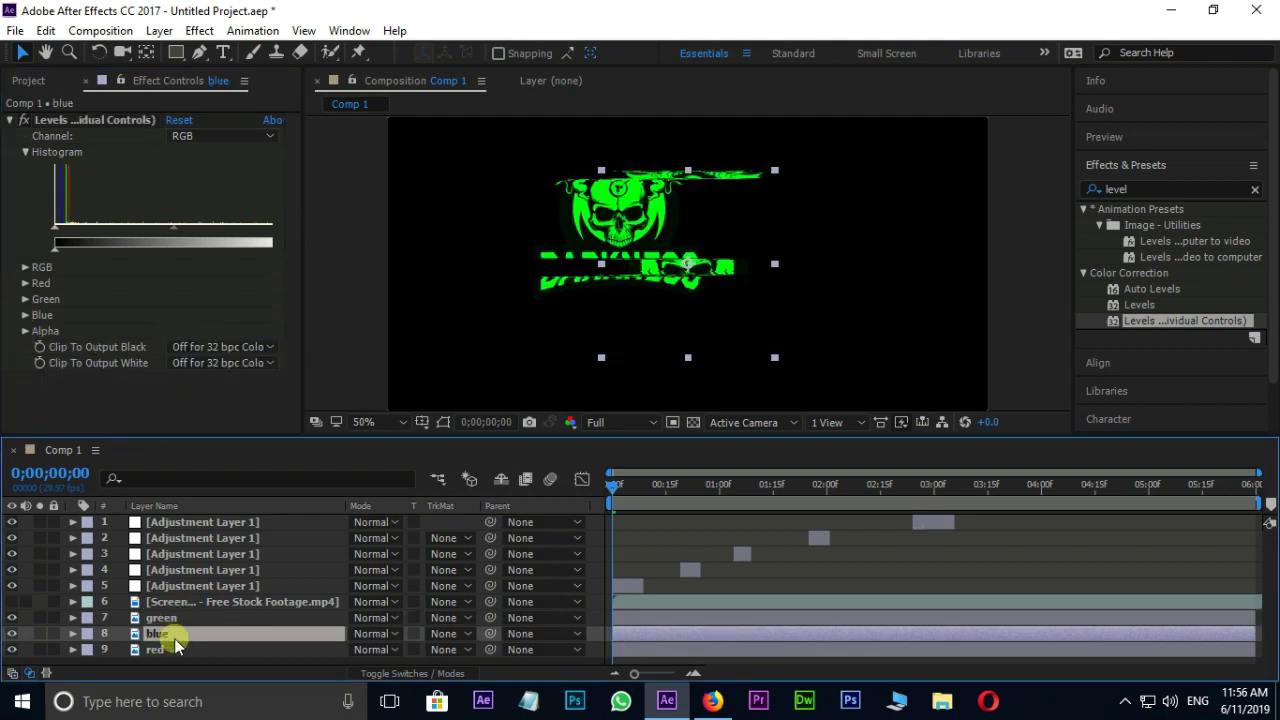
pyautogui.click(25, 284)
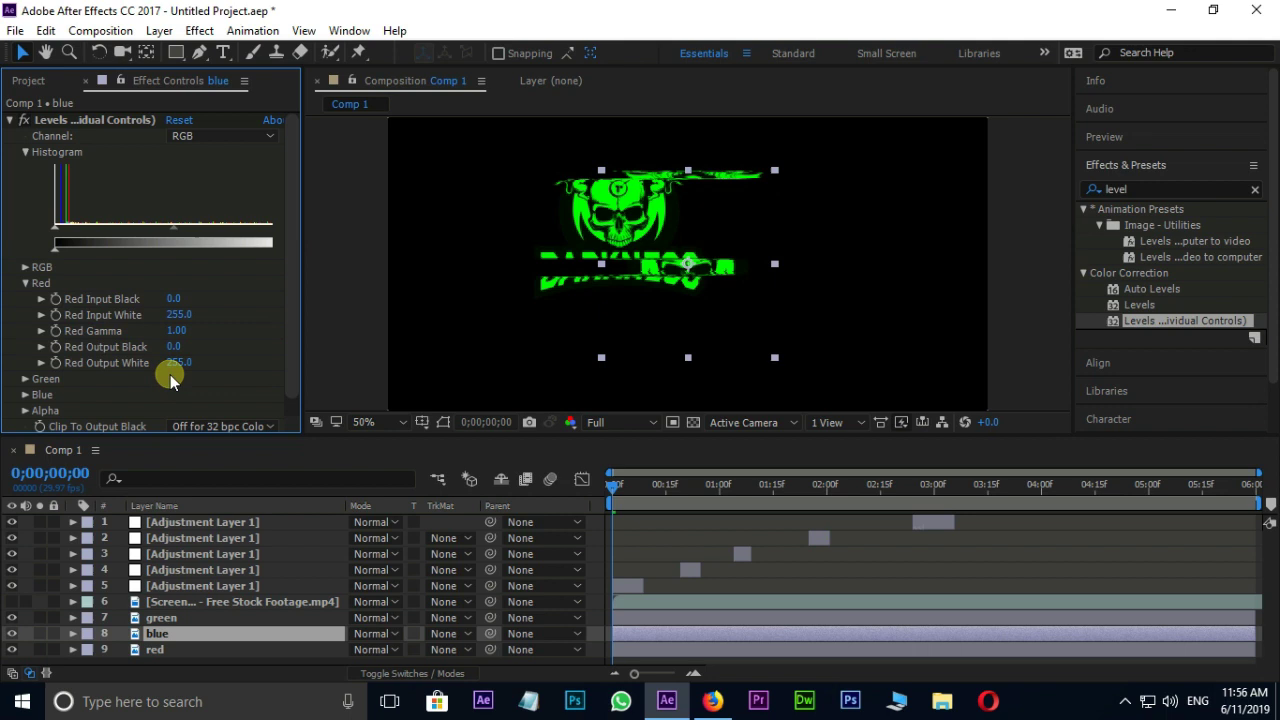
pyautogui.write('0')
pyautogui.press('Return')
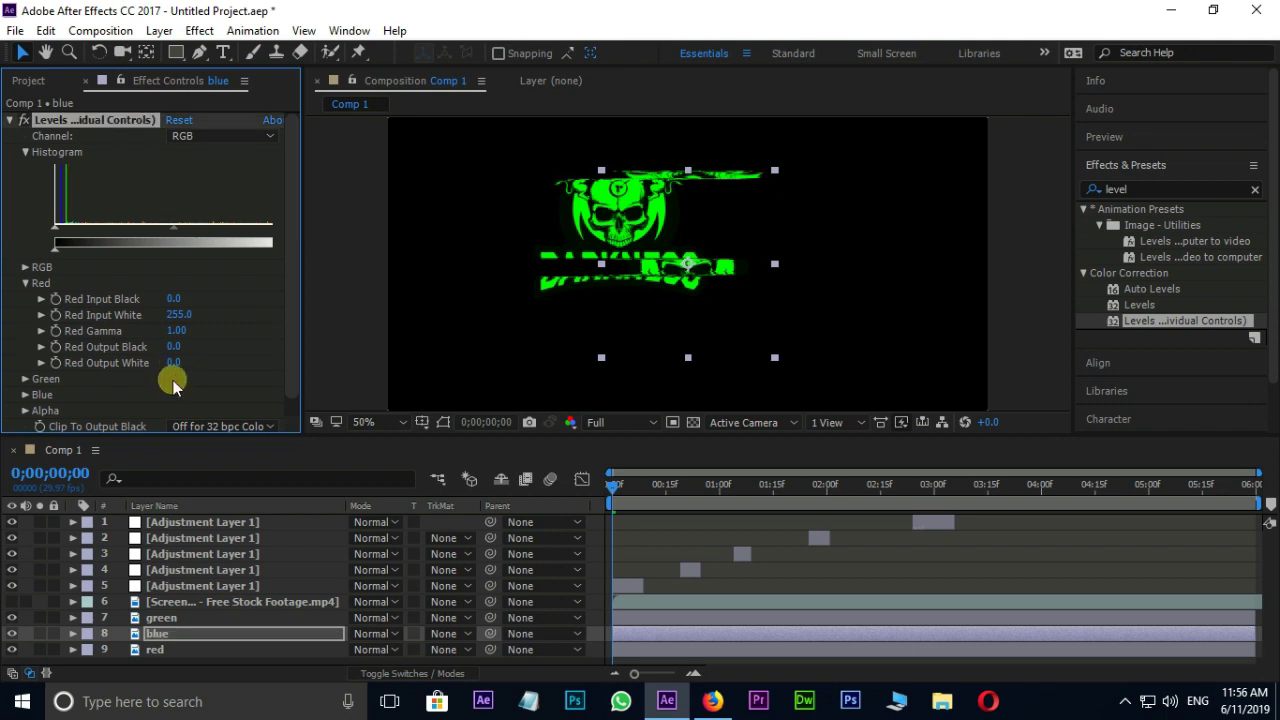
pyautogui.click(27, 284)
pyautogui.click(25, 299)
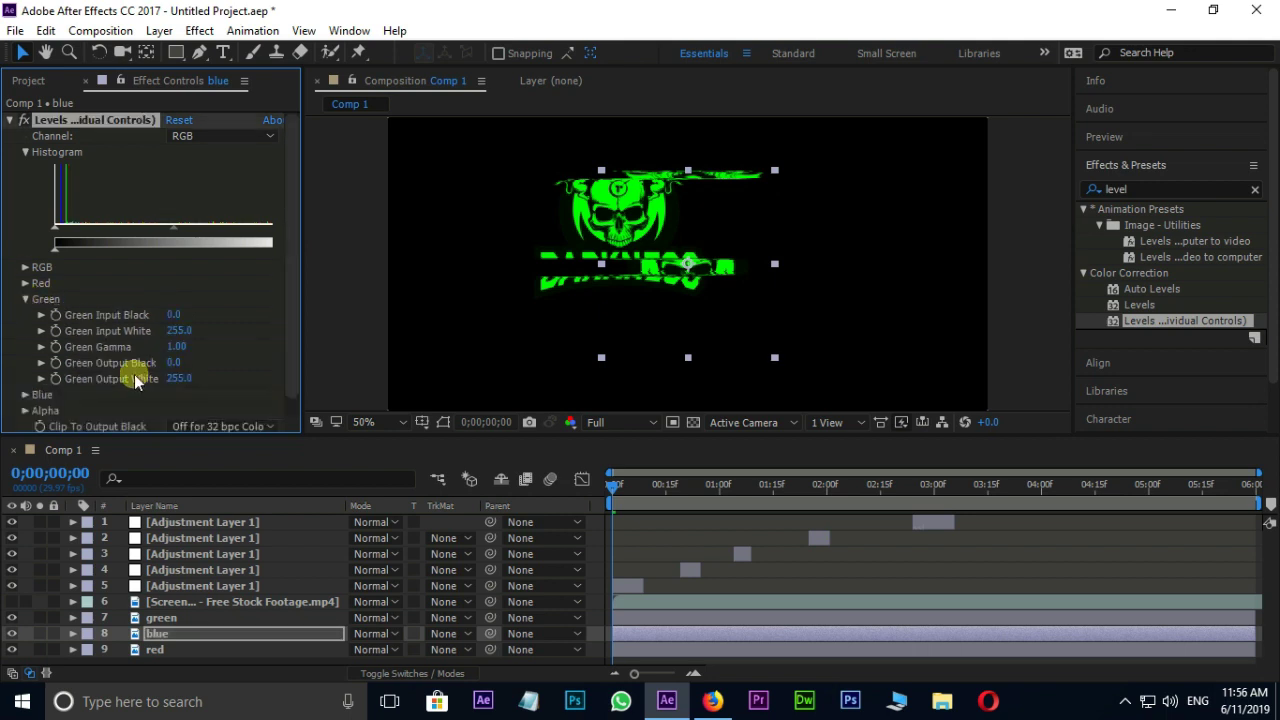
pyautogui.click(25, 299)
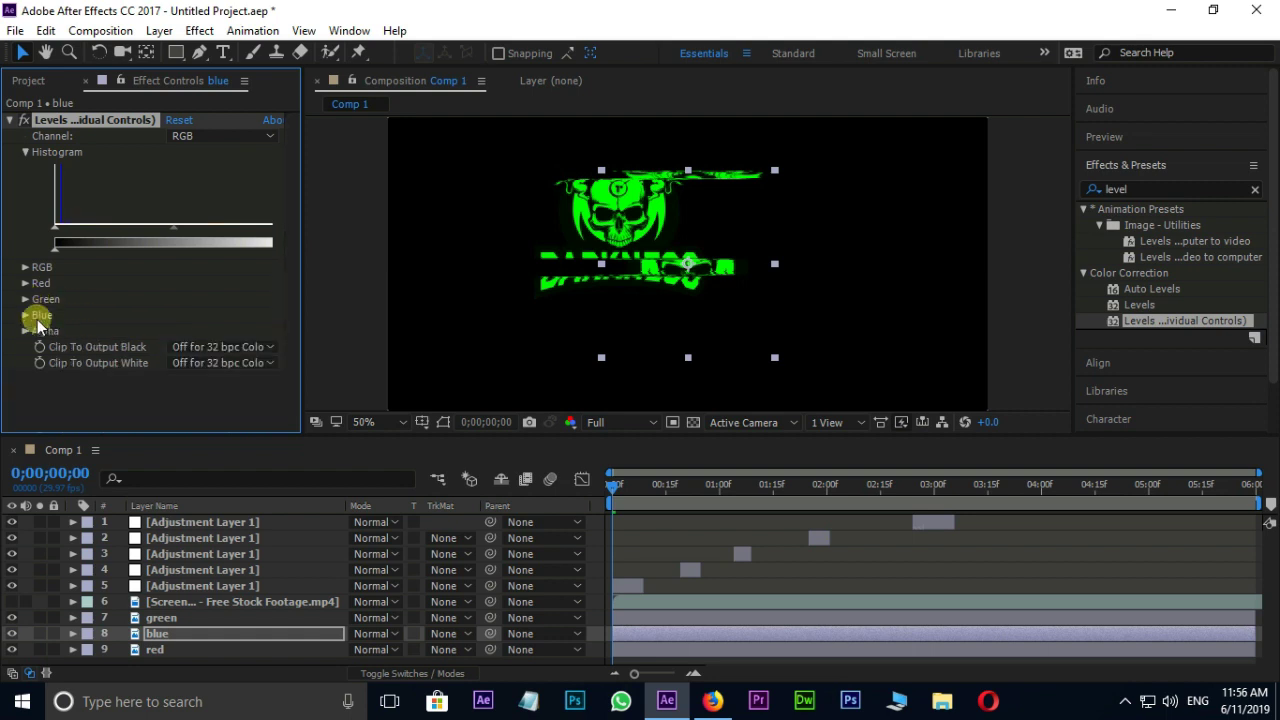
# Step: Set the red layer's Levels Green and Blue Output White to 0, keeping only red
pyautogui.click(162, 652)
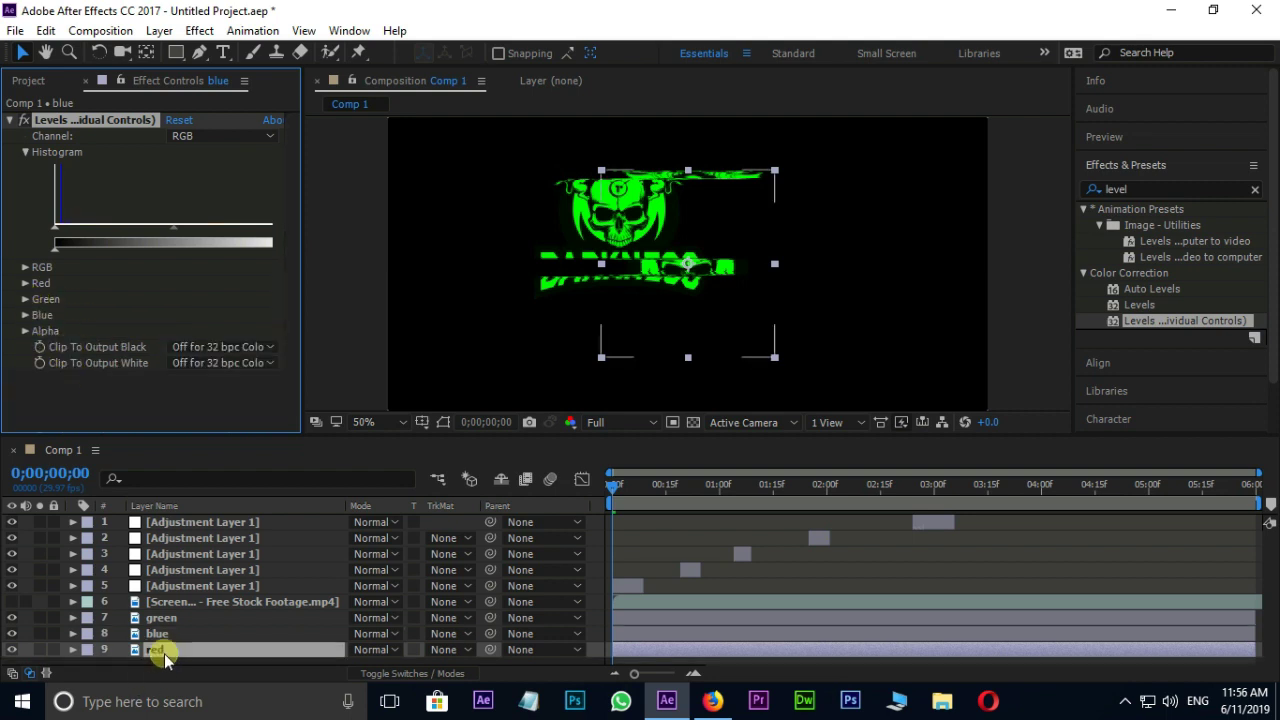
pyautogui.click(25, 299)
pyautogui.click(176, 378)
pyautogui.write('0')
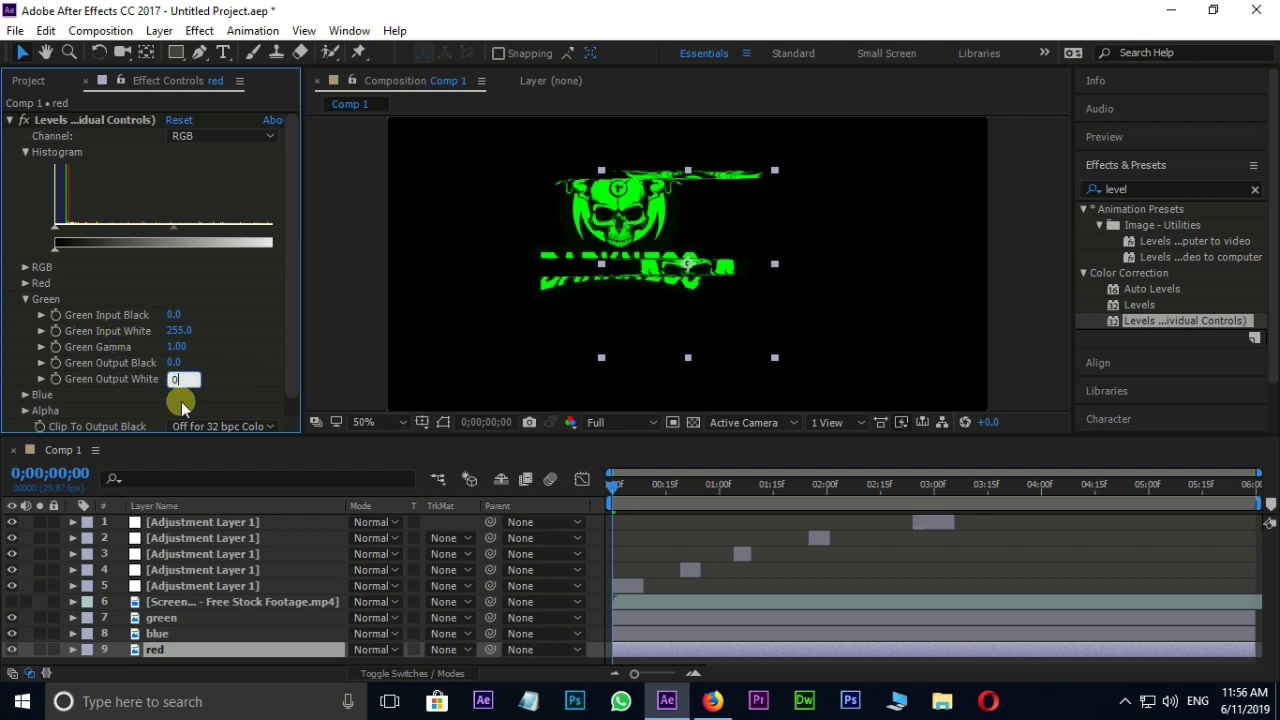
pyautogui.press('Return')
pyautogui.click(25, 299)
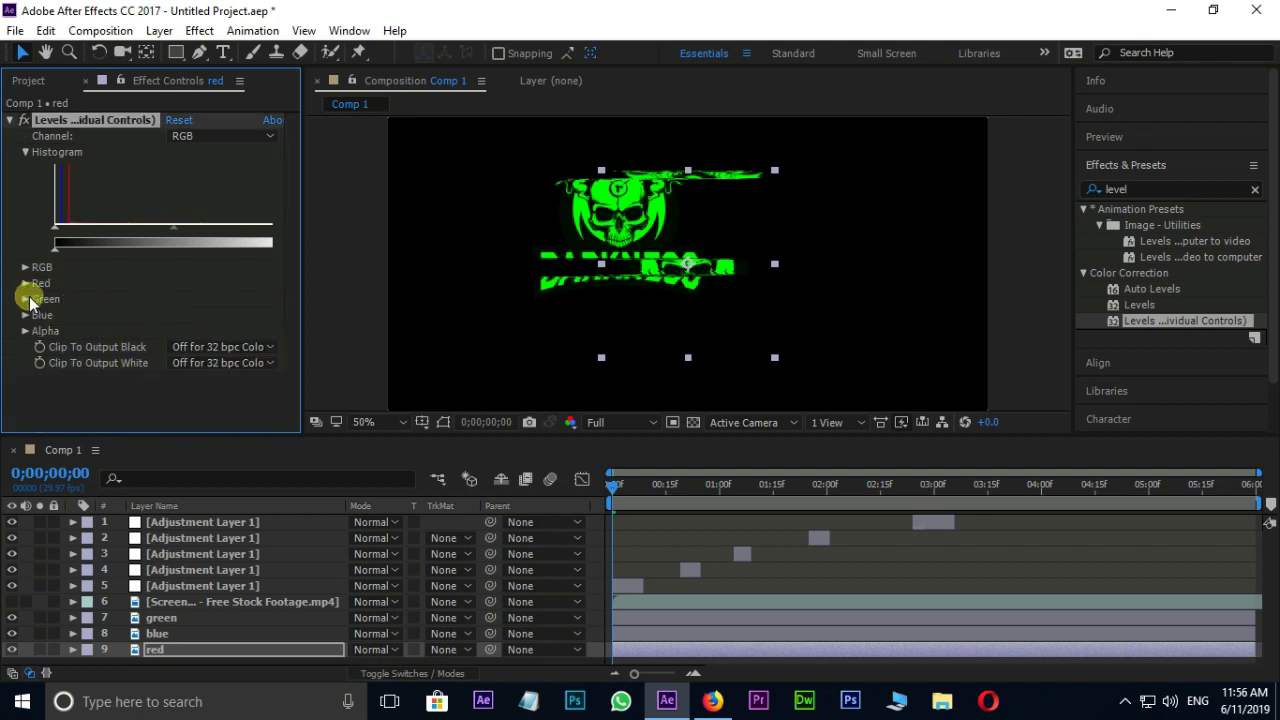
pyautogui.click(24, 317)
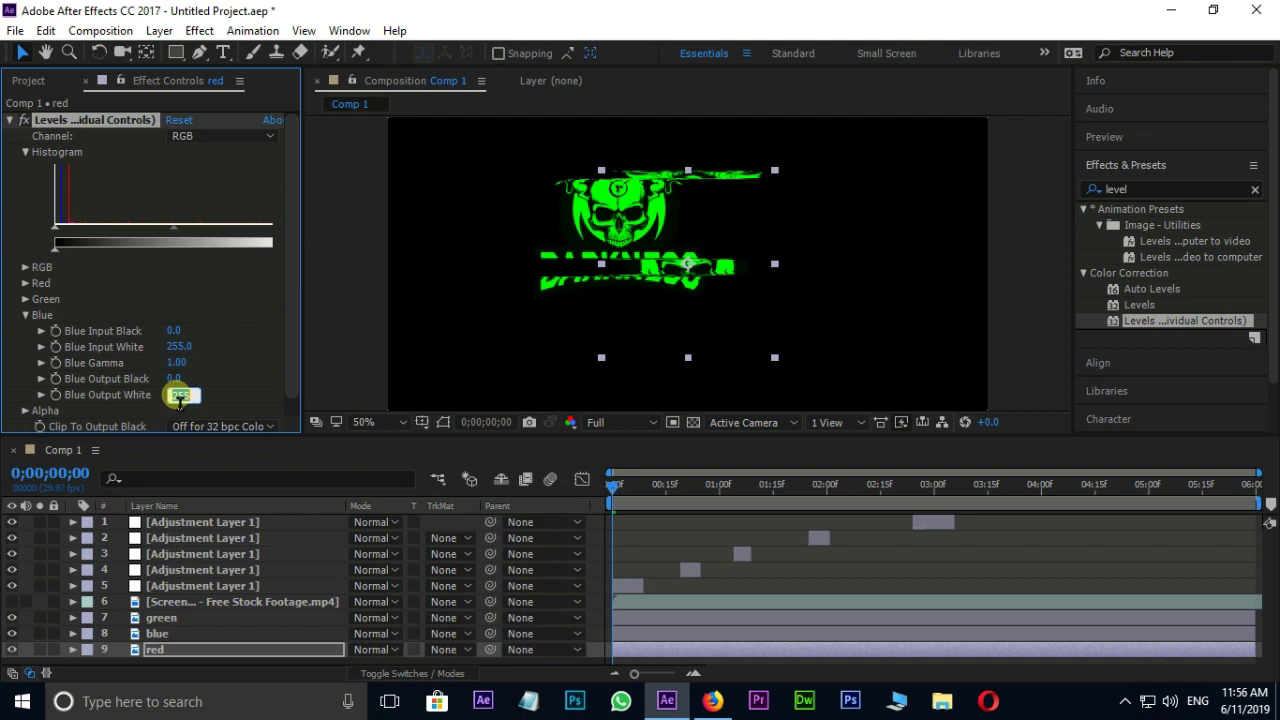
pyautogui.click(25, 315)
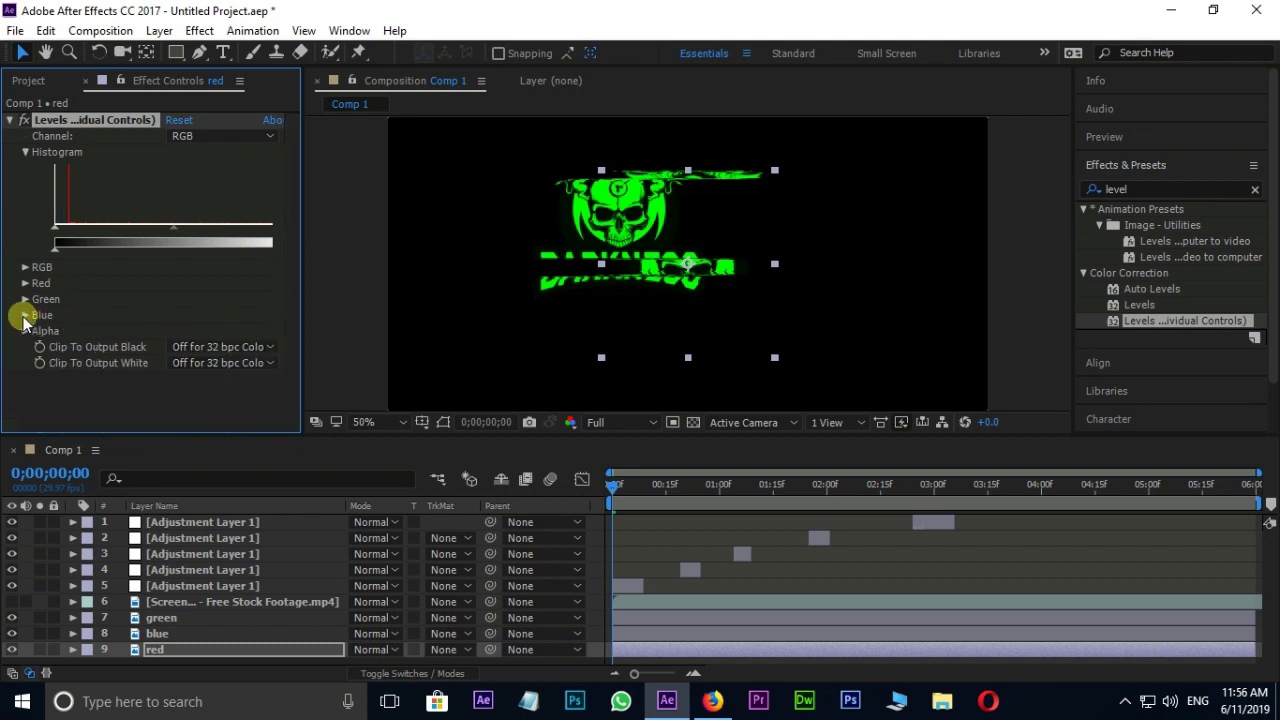
# Step: Set the green and blue logo layers' blending mode to Screen
pyautogui.click(375, 617)
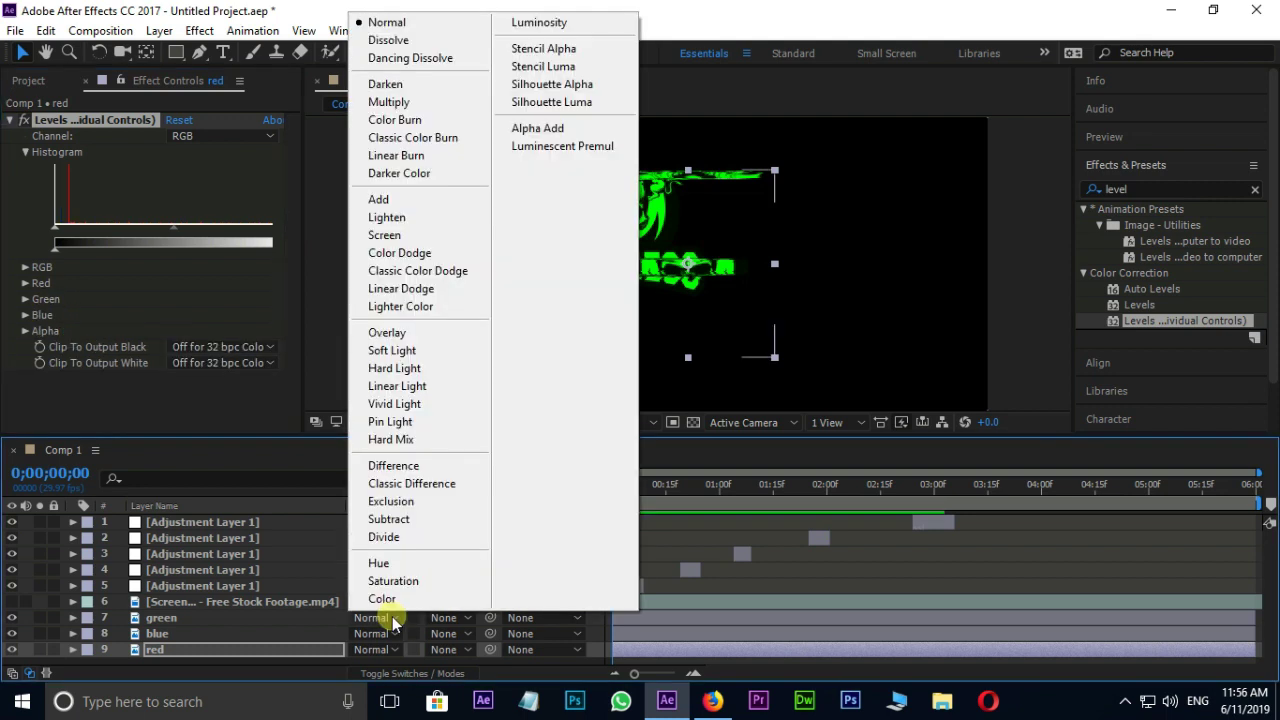
pyautogui.click(384, 235)
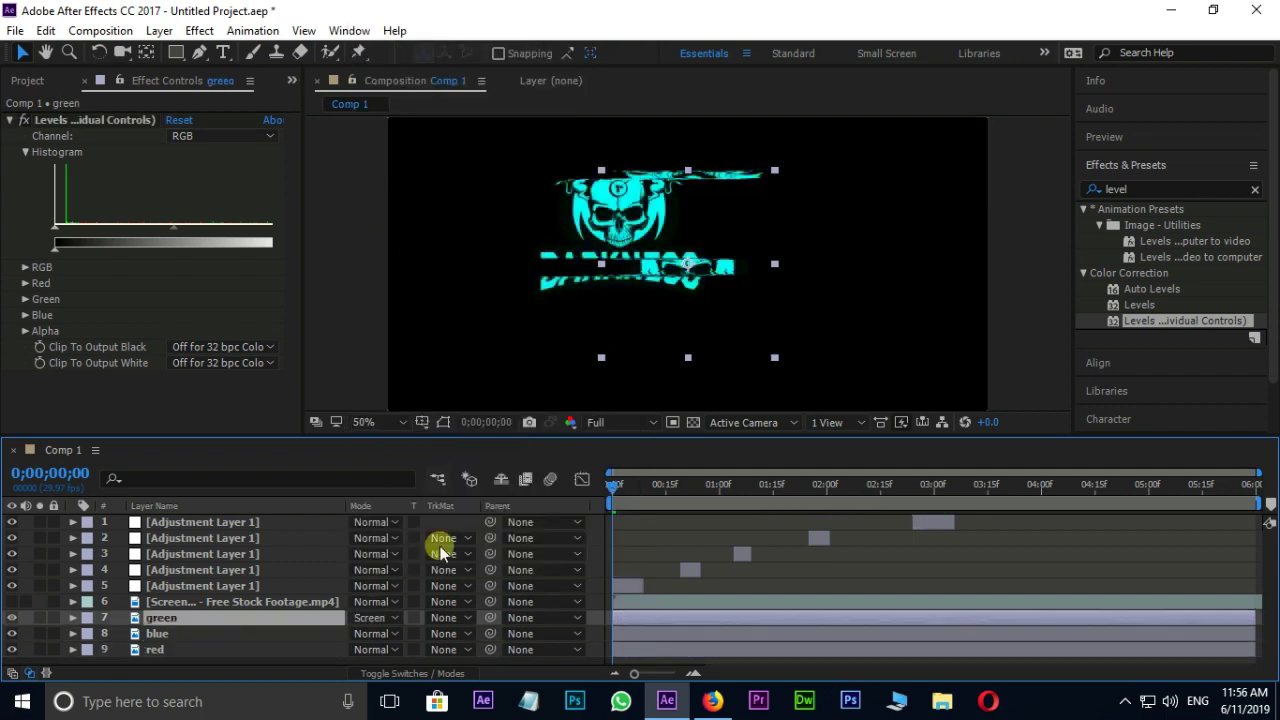
pyautogui.click(378, 618)
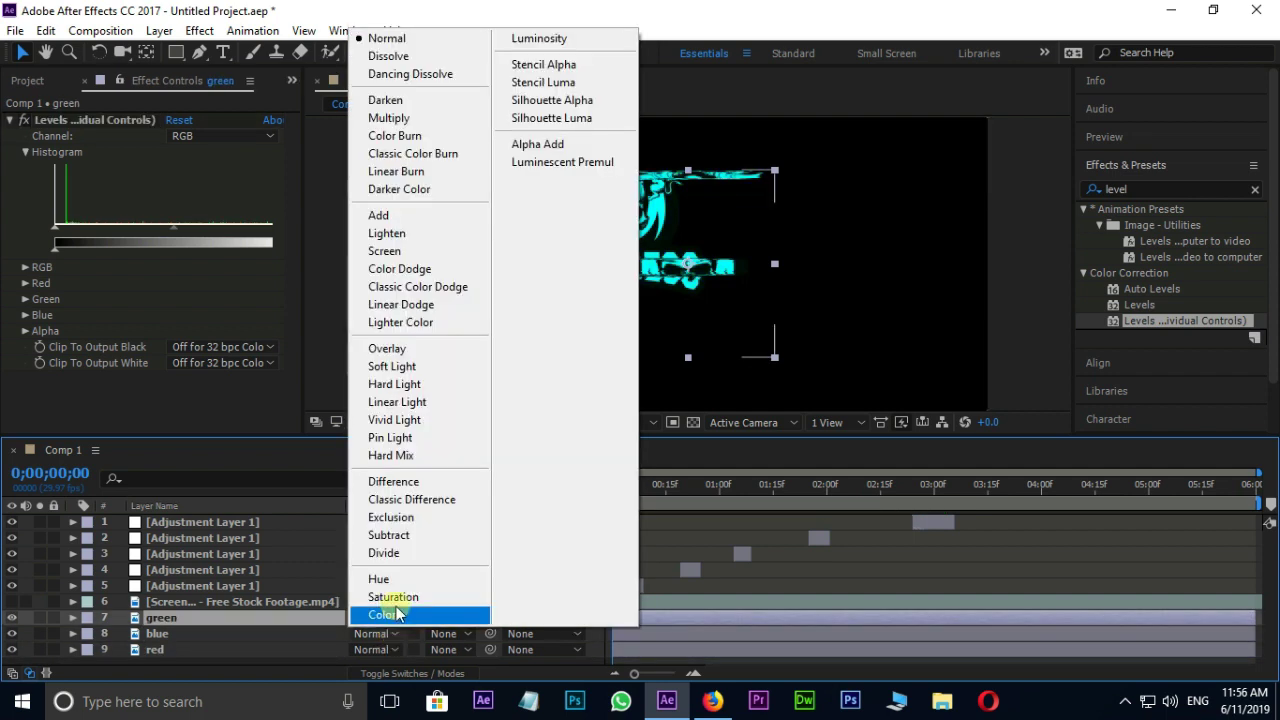
pyautogui.click(396, 257)
# Step: Add a new Null Object layer to the composition
pyautogui.moveTo(271, 417); pyautogui.dragTo(277, 372)
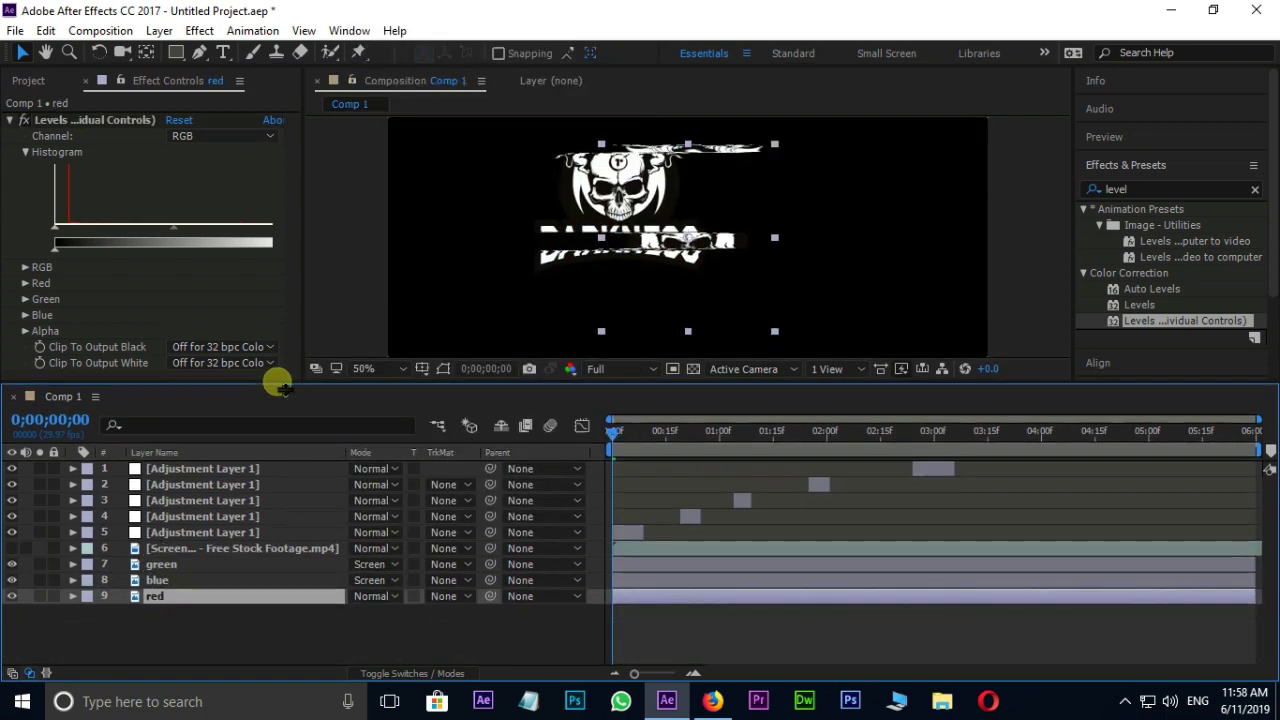
pyautogui.rightClick(271, 643)
pyautogui.moveTo(443, 463)
pyautogui.click(556, 570)
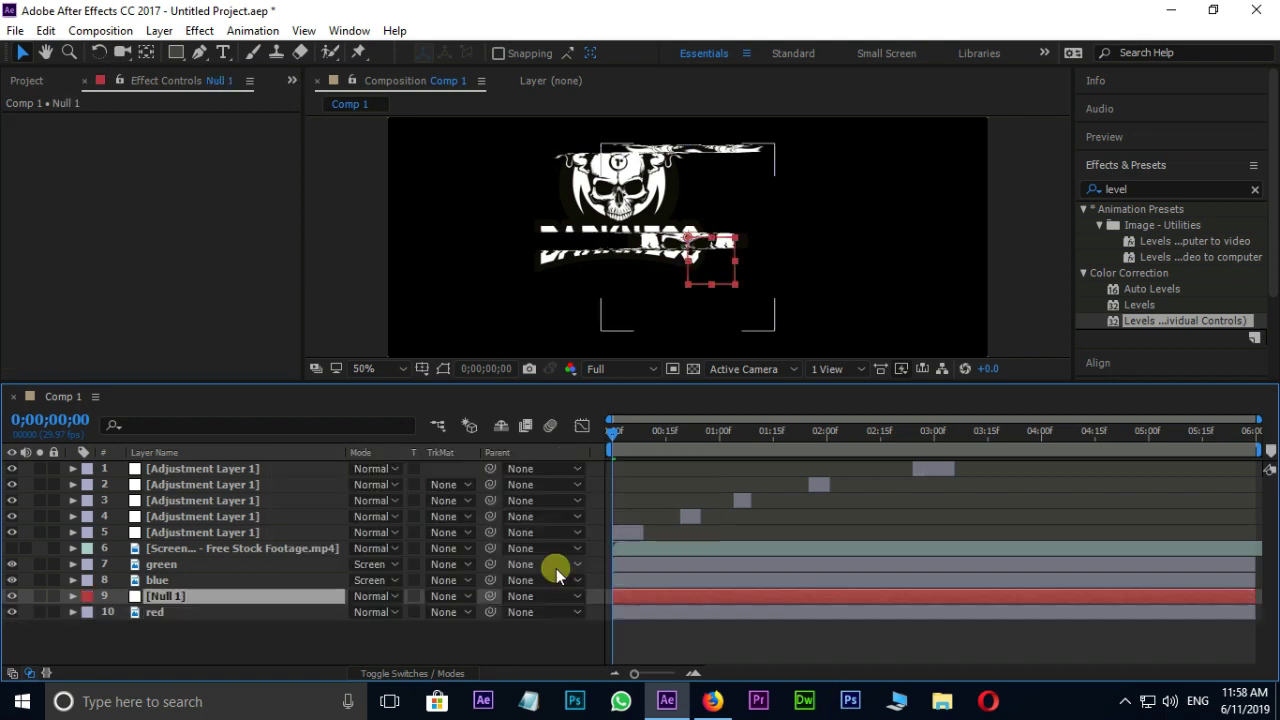
# Step: Move Null 1 to the top of the stack and apply a Slider Control effect to it
pyautogui.moveTo(155, 600); pyautogui.dragTo(208, 454)
pyautogui.click(210, 470)
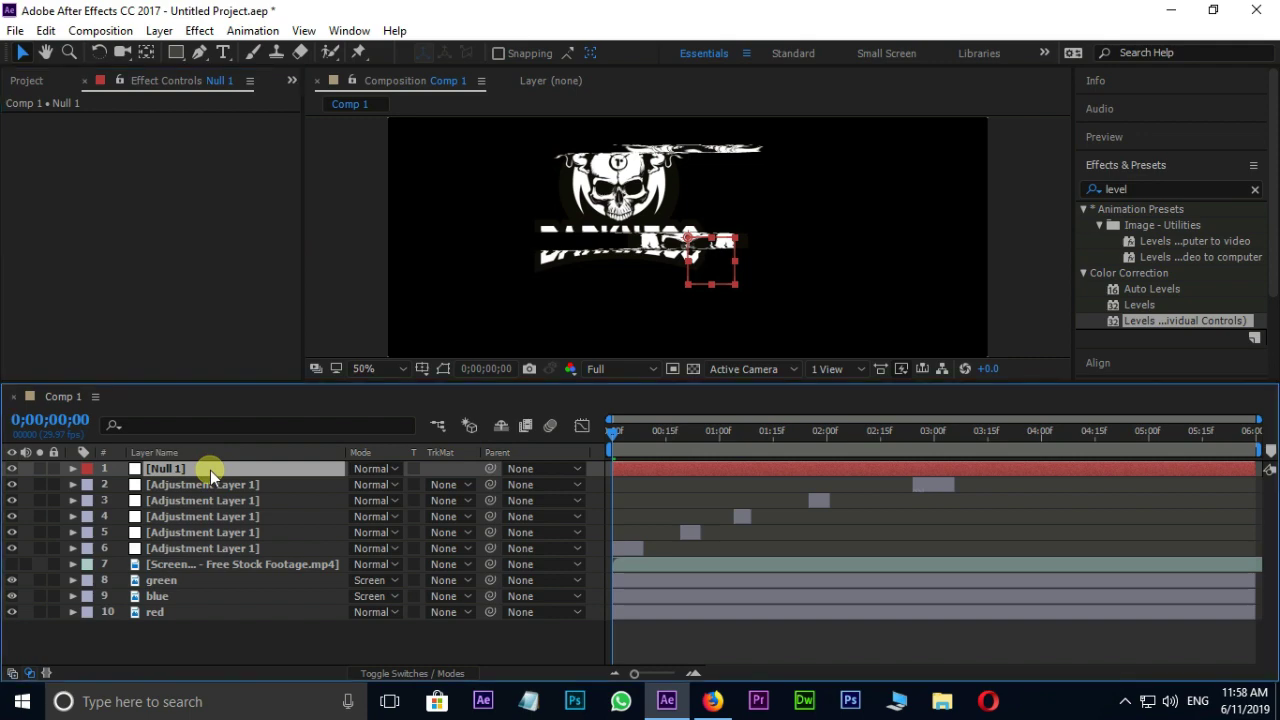
pyautogui.click(1160, 190)
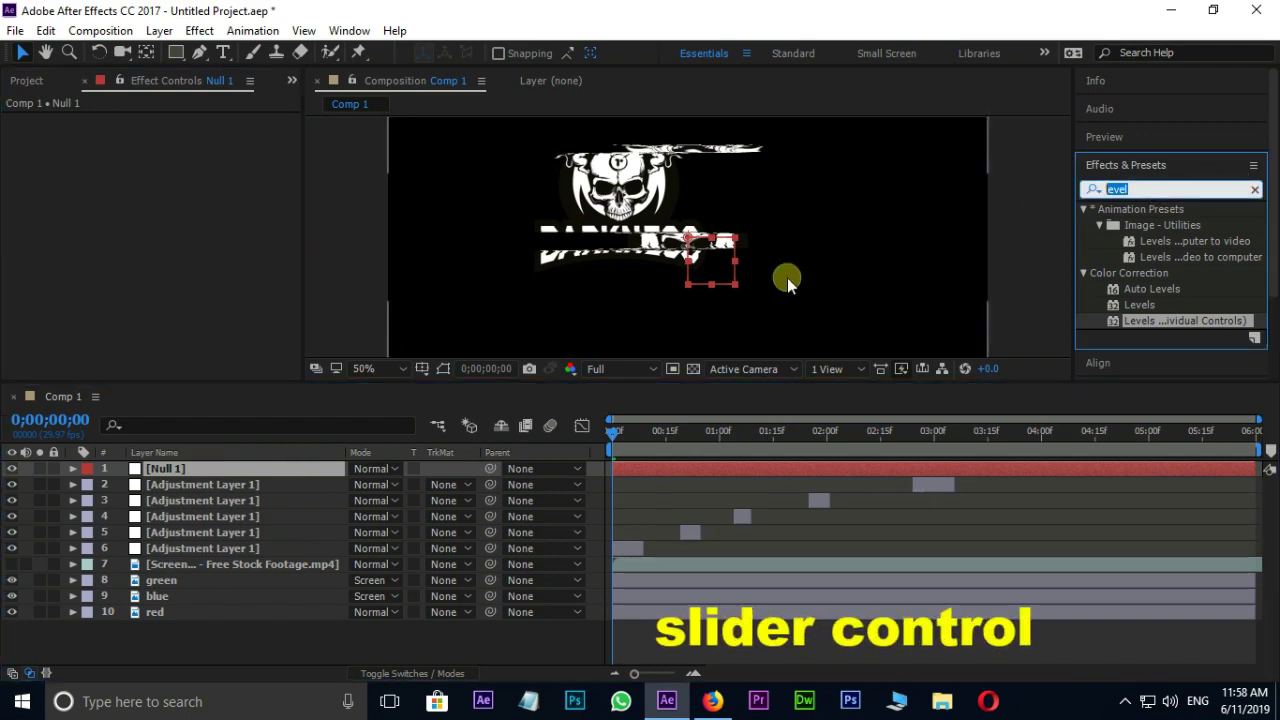
pyautogui.write('slider')
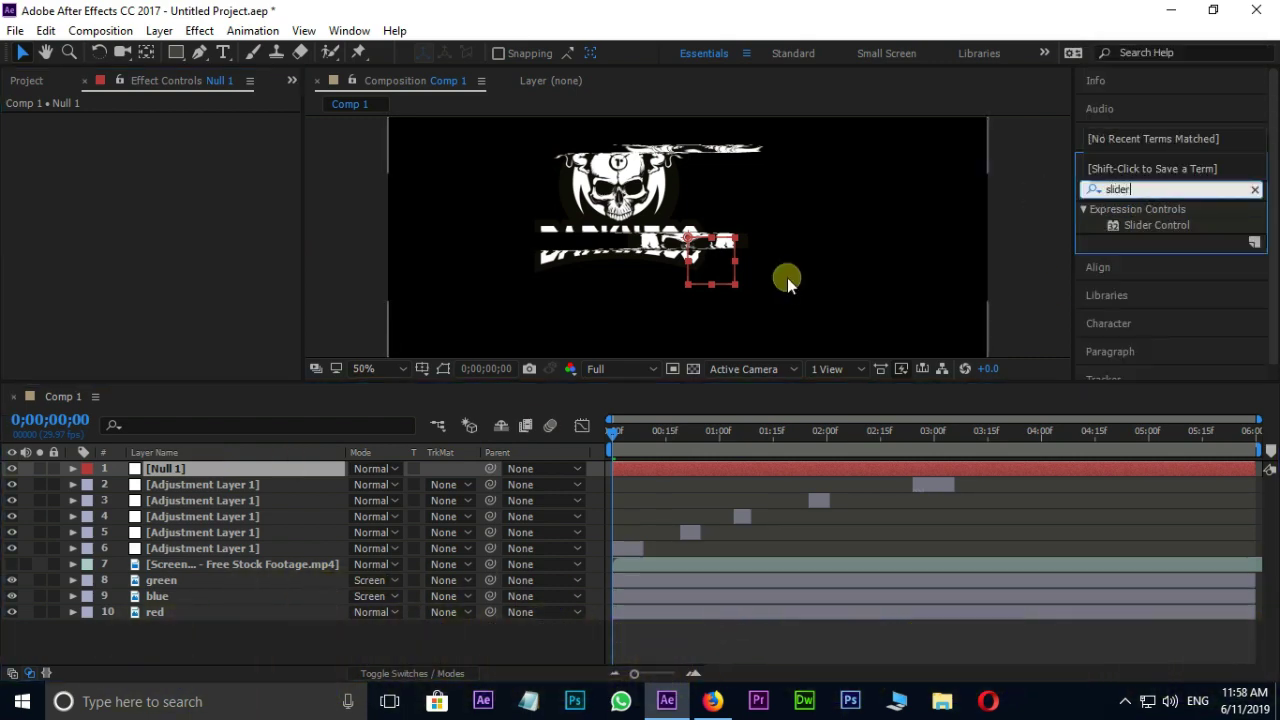
pyautogui.moveTo(1150, 225); pyautogui.dragTo(165, 467)
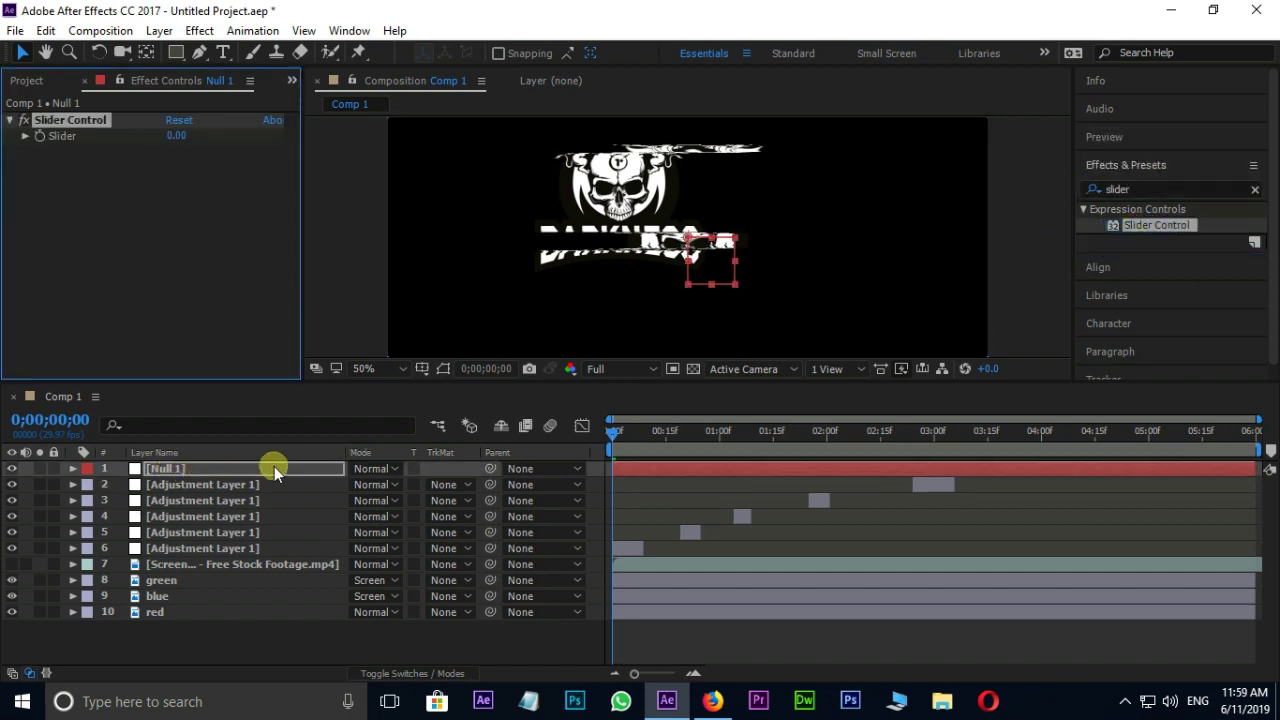
# Step: Give the red layer's Position a wiggle(10, …) expression linked to Null 1's Slider Control
pyautogui.click(230, 612)
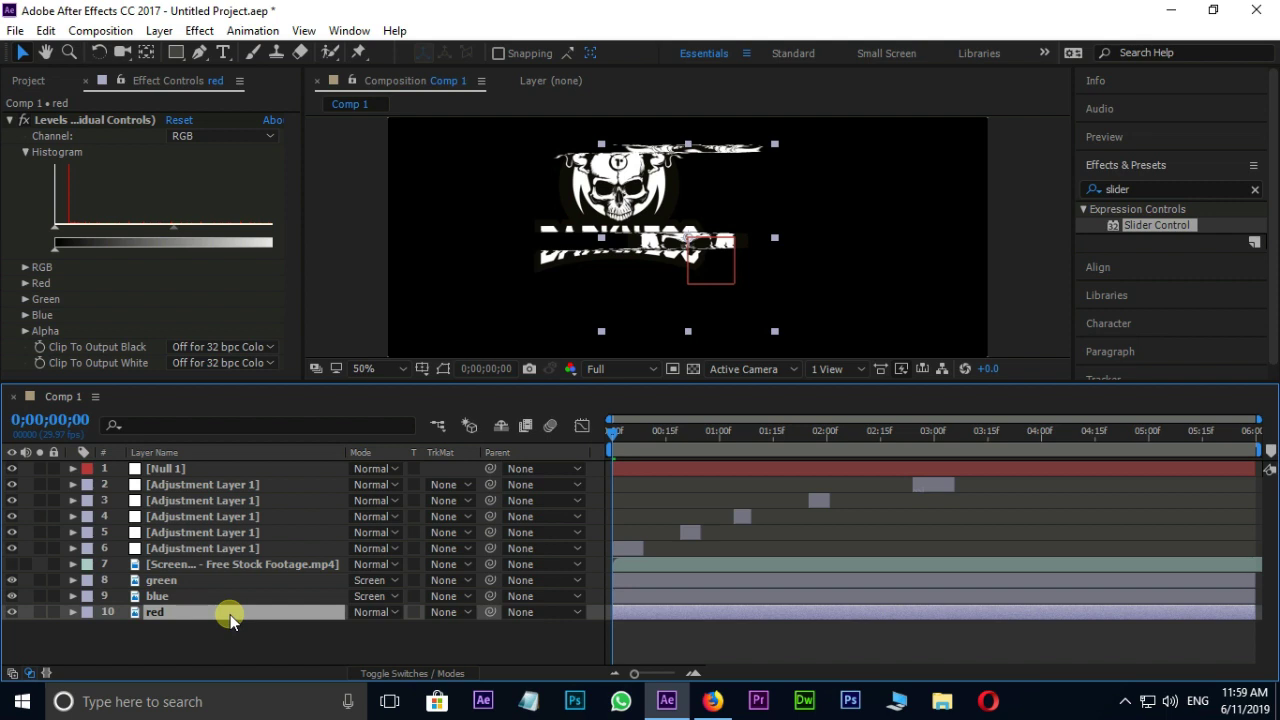
pyautogui.press('p')
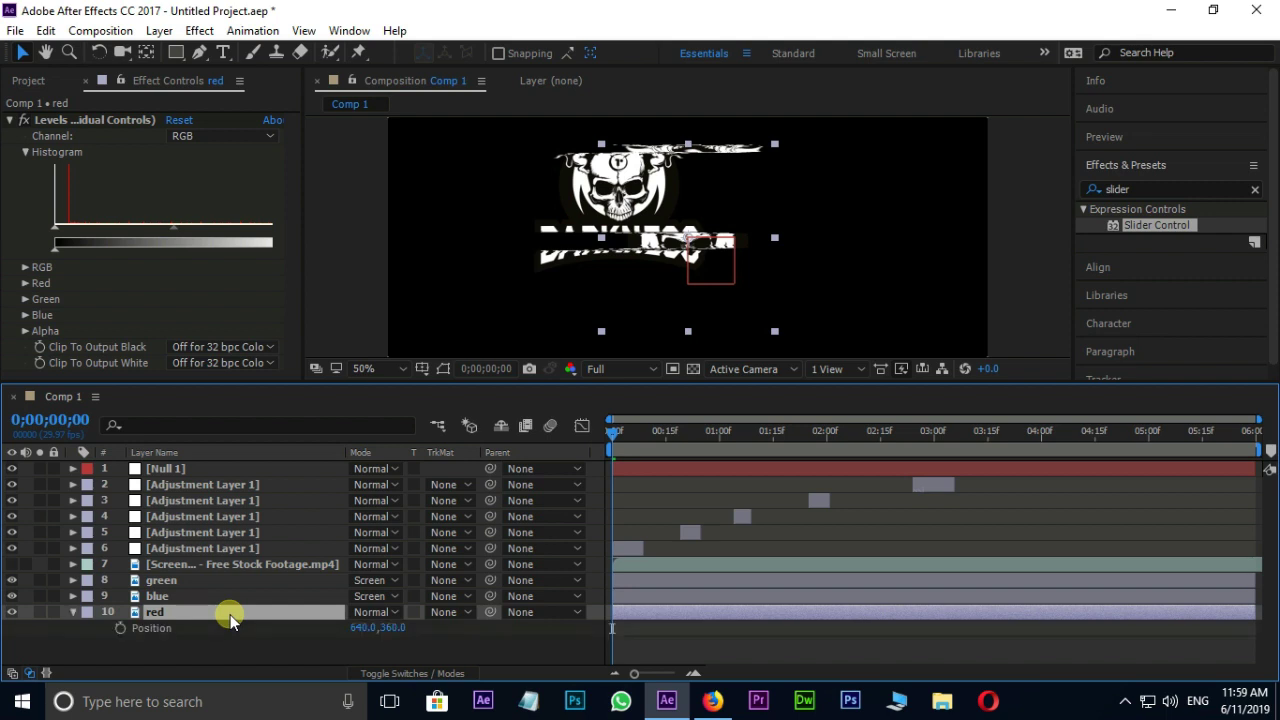
pyautogui.keyDown('alt'); pyautogui.click(120, 628); pyautogui.keyUp('alt')
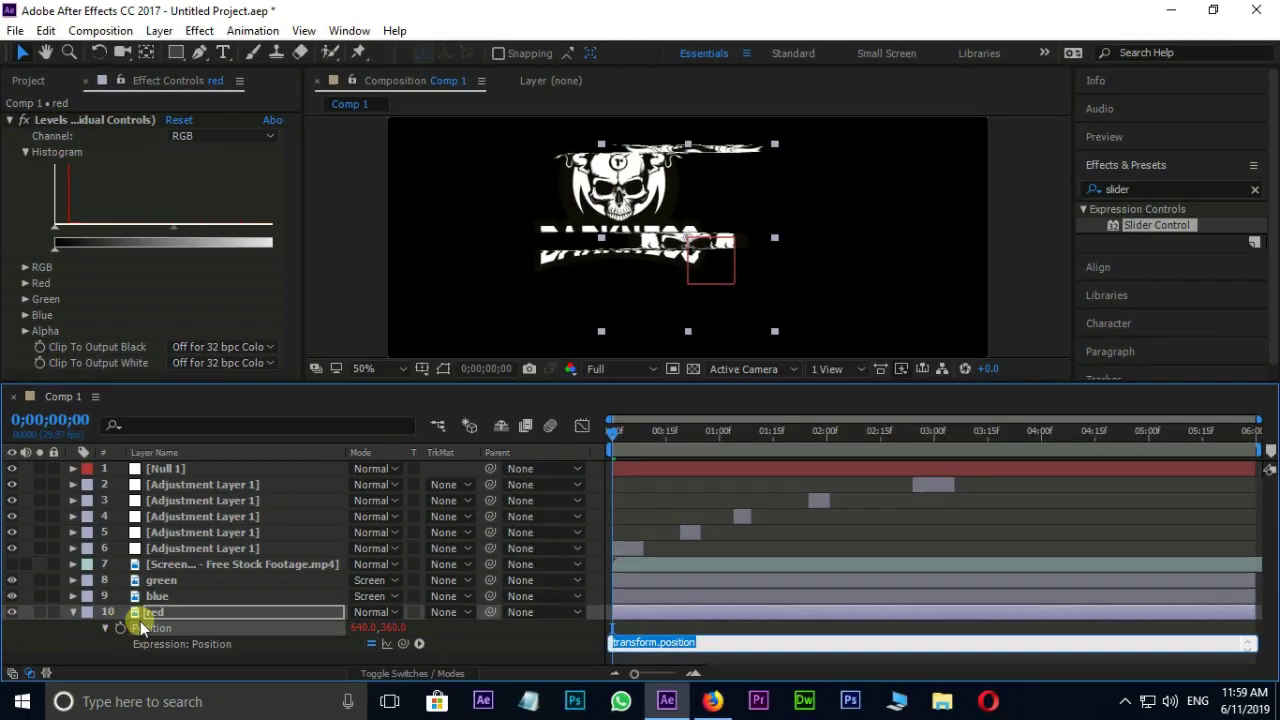
pyautogui.click(171, 467)
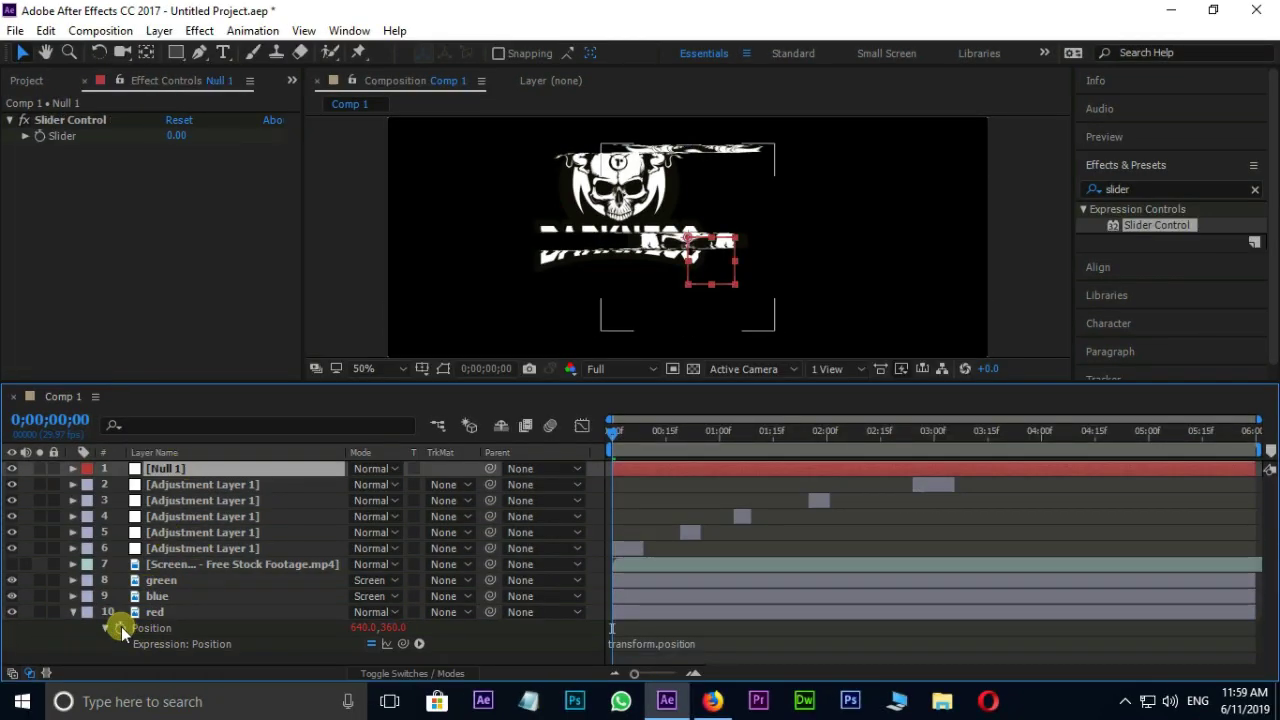
pyautogui.click(652, 644)
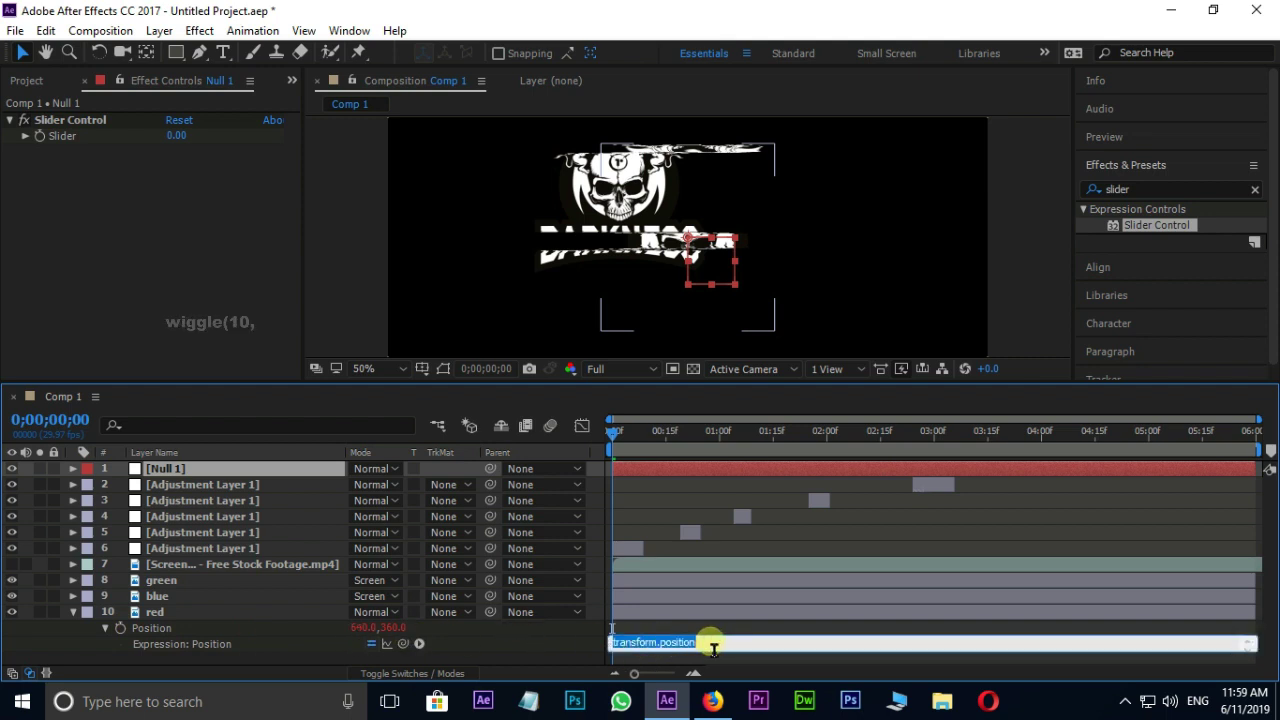
pyautogui.write('wiggle(10,')
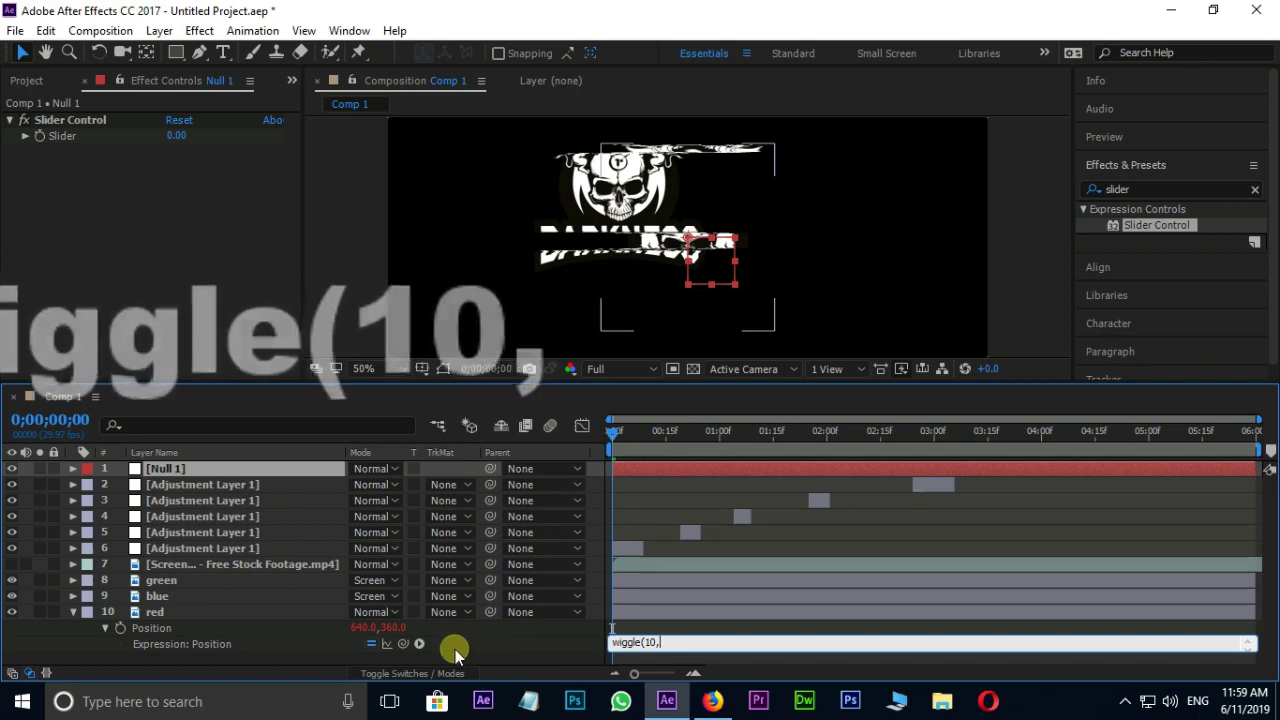
pyautogui.moveTo(403, 643); pyautogui.dragTo(121, 143)
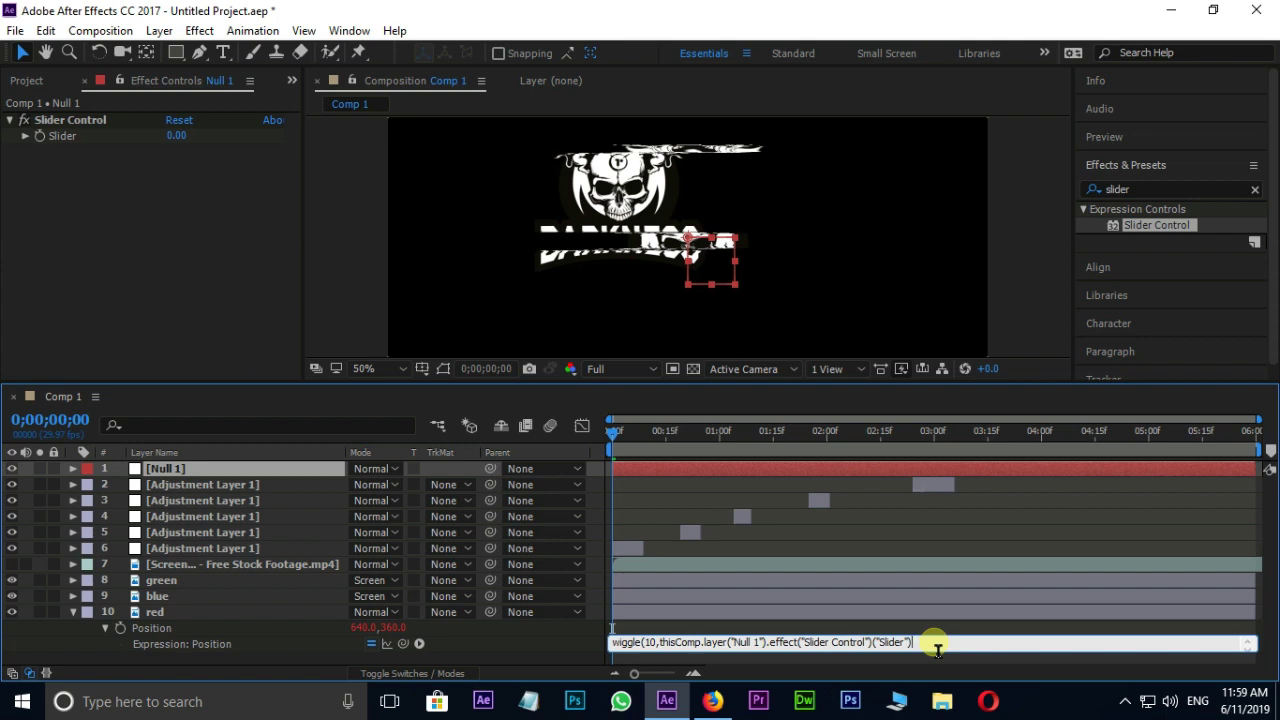
# Step: Set Null 1's Slider to 40 and preview the red/cyan split
pyautogui.click(933, 650)
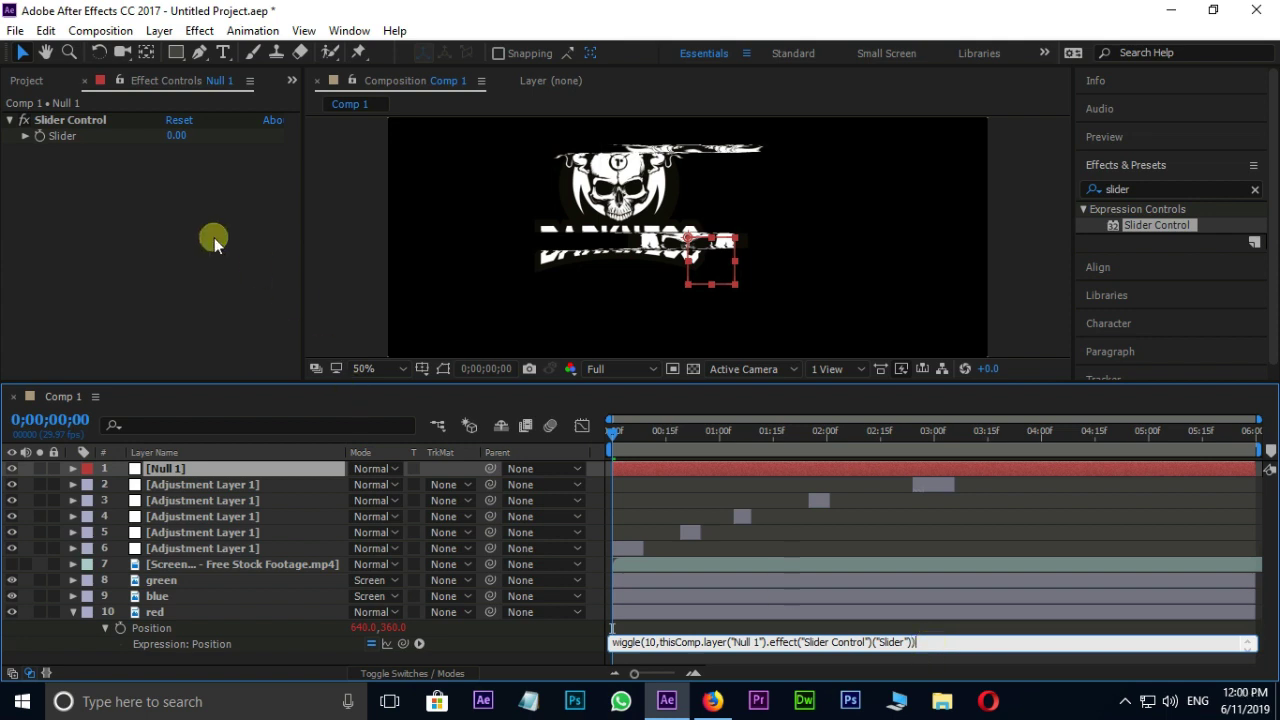
pyautogui.click(177, 137)
pyautogui.write('40')
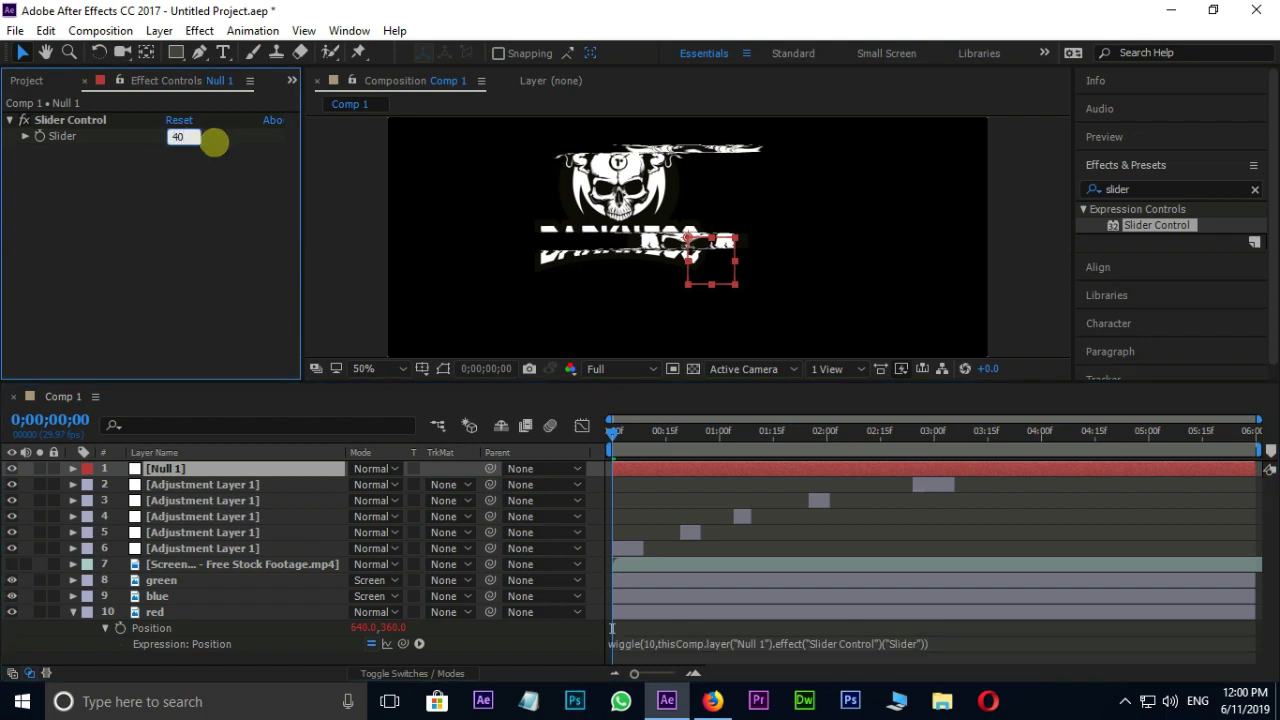
pyautogui.press('Return')
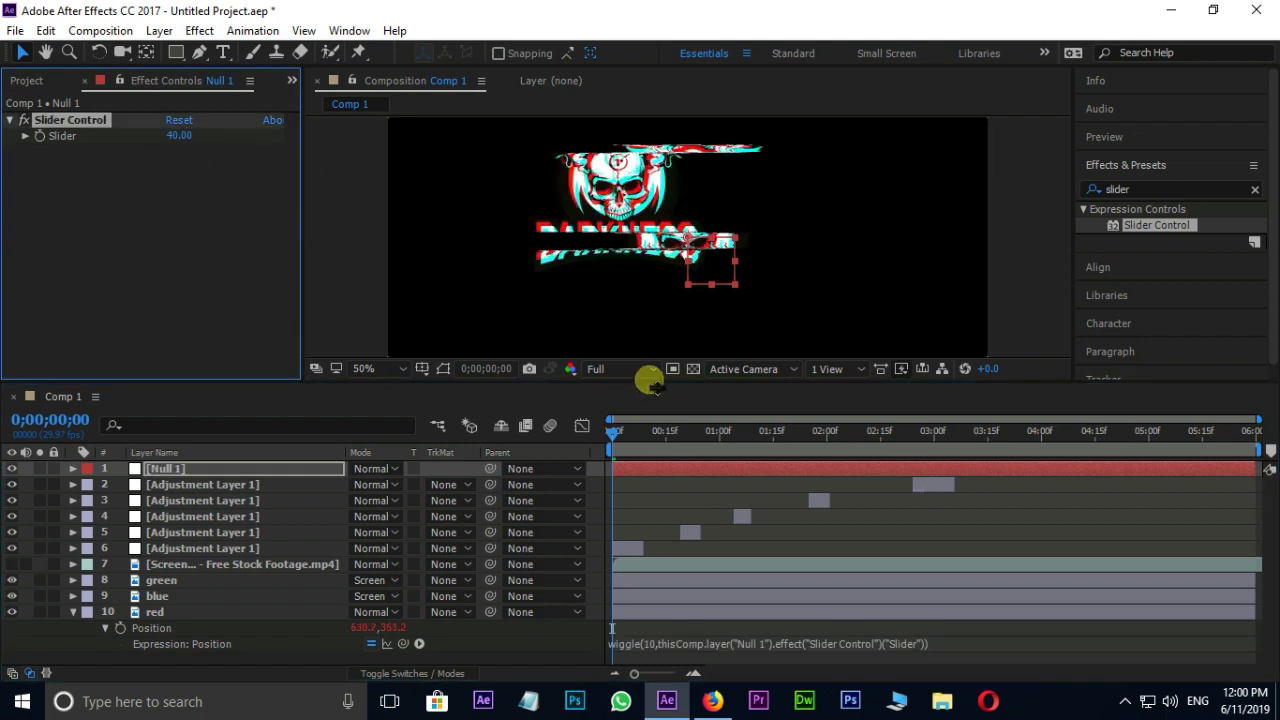
pyautogui.moveTo(651, 383); pyautogui.dragTo(665, 454)
pyautogui.press('space')
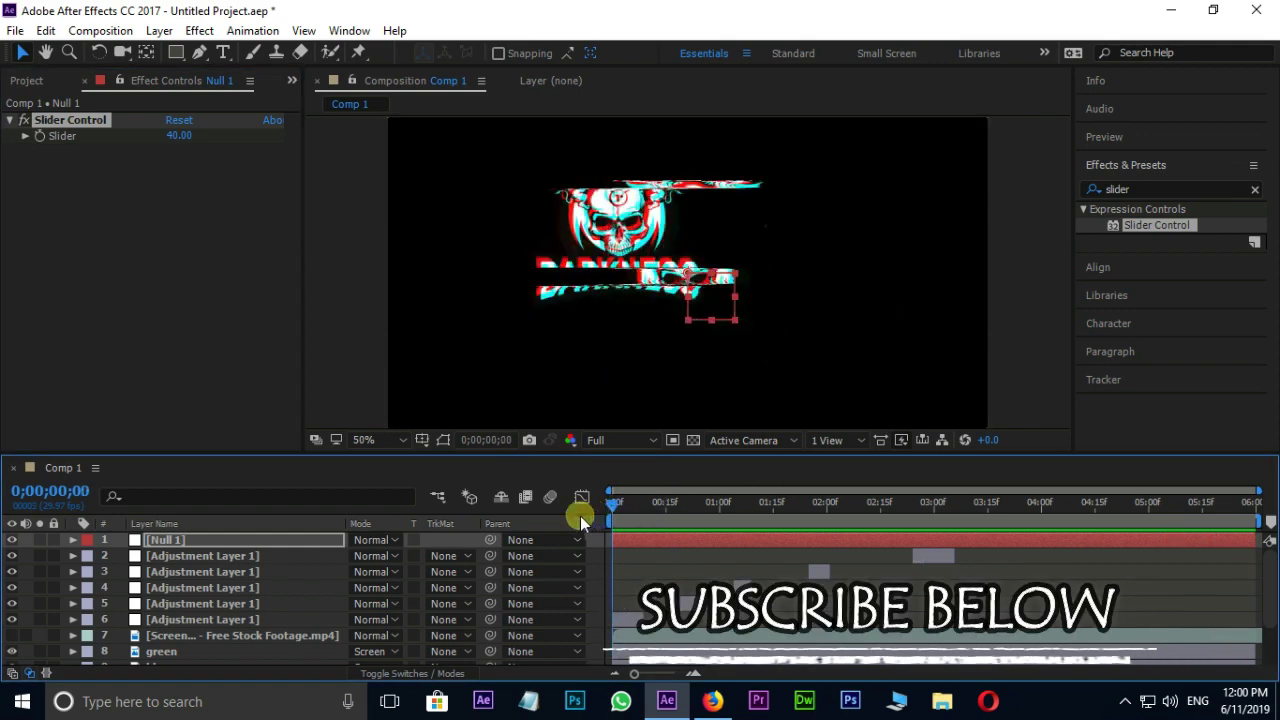
# Step: Enable Slider keyframing on Null 1 and key the slider to 0 at 0;00;00;18
pyautogui.click(42, 137)
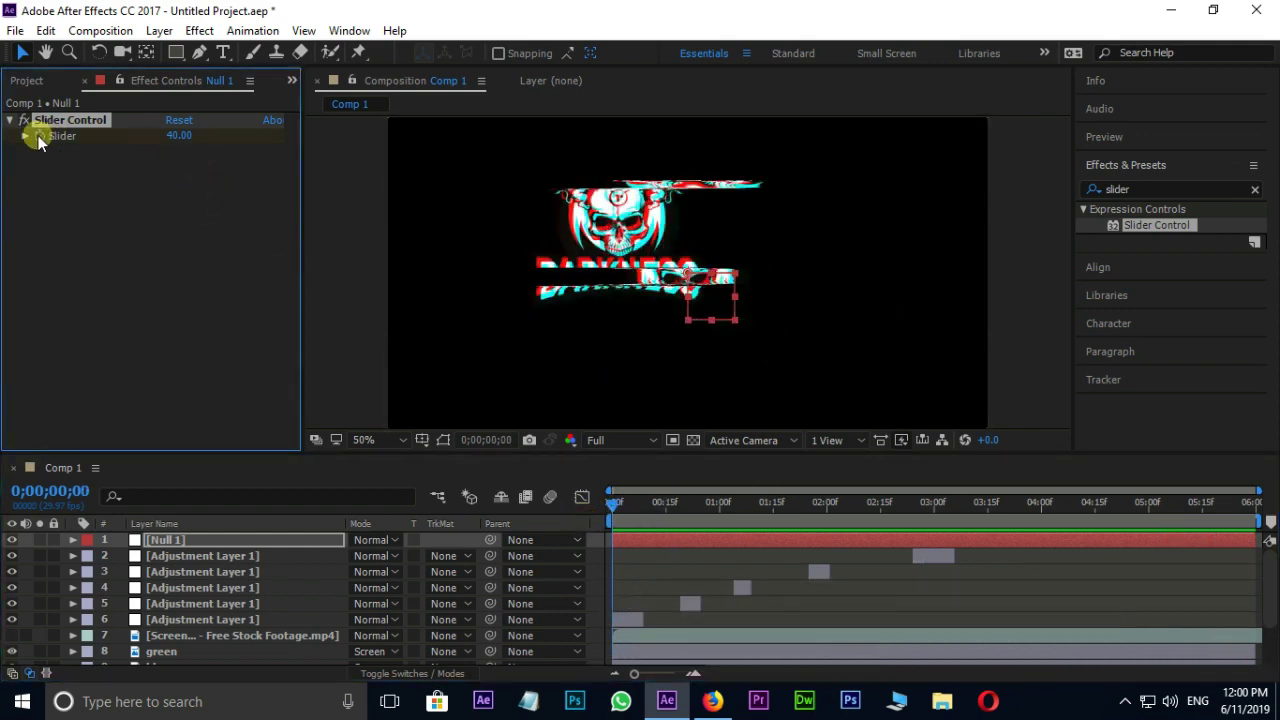
pyautogui.moveTo(614, 510); pyautogui.dragTo(677, 507)
pyautogui.click(681, 535)
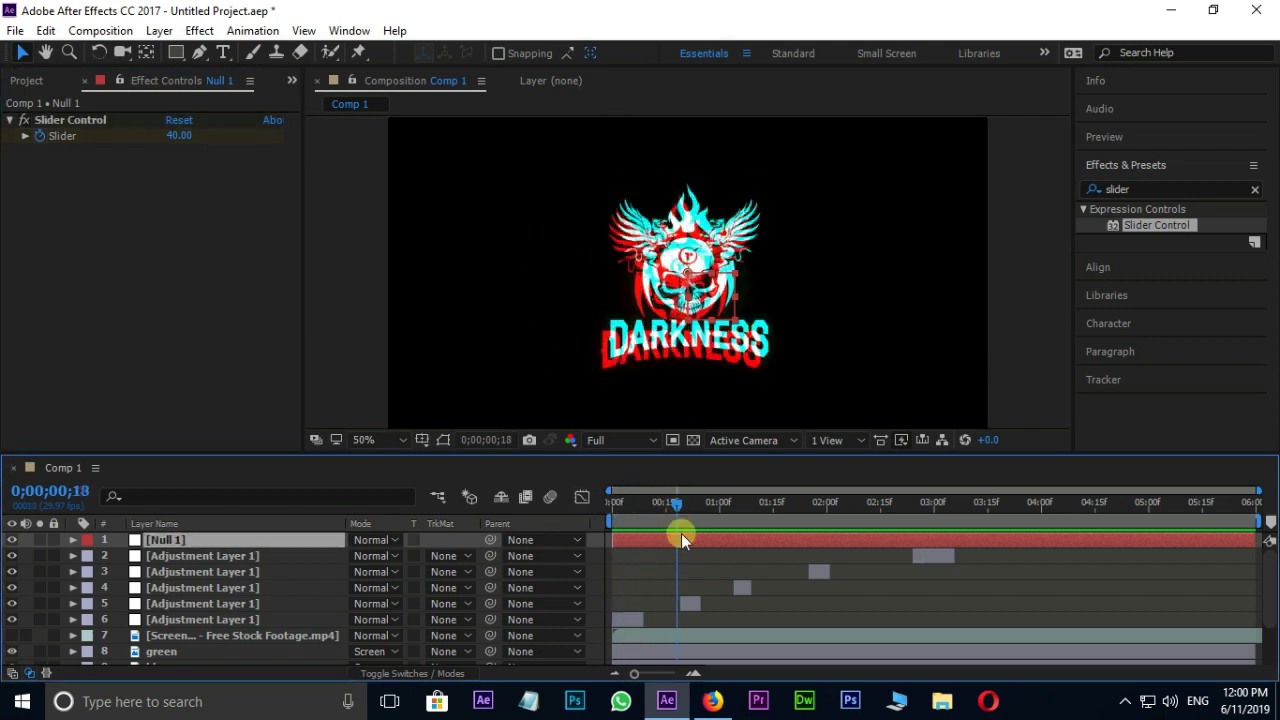
pyautogui.press('u')
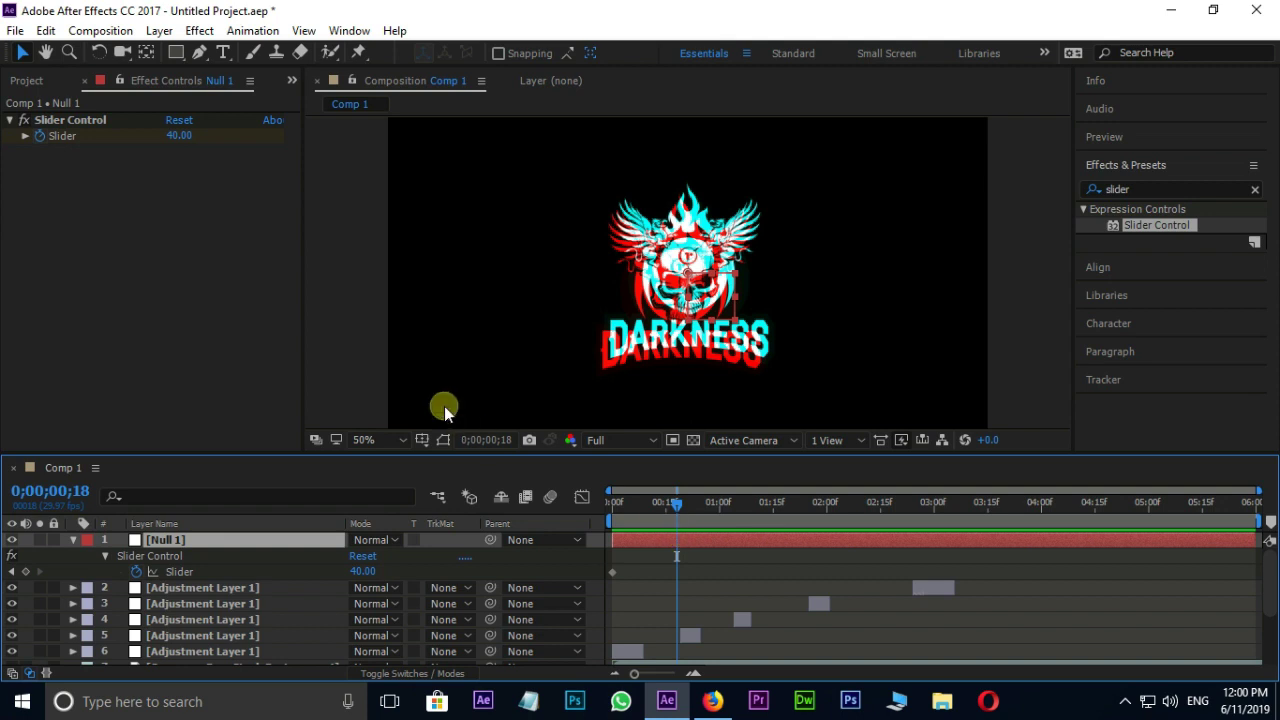
pyautogui.click(194, 139)
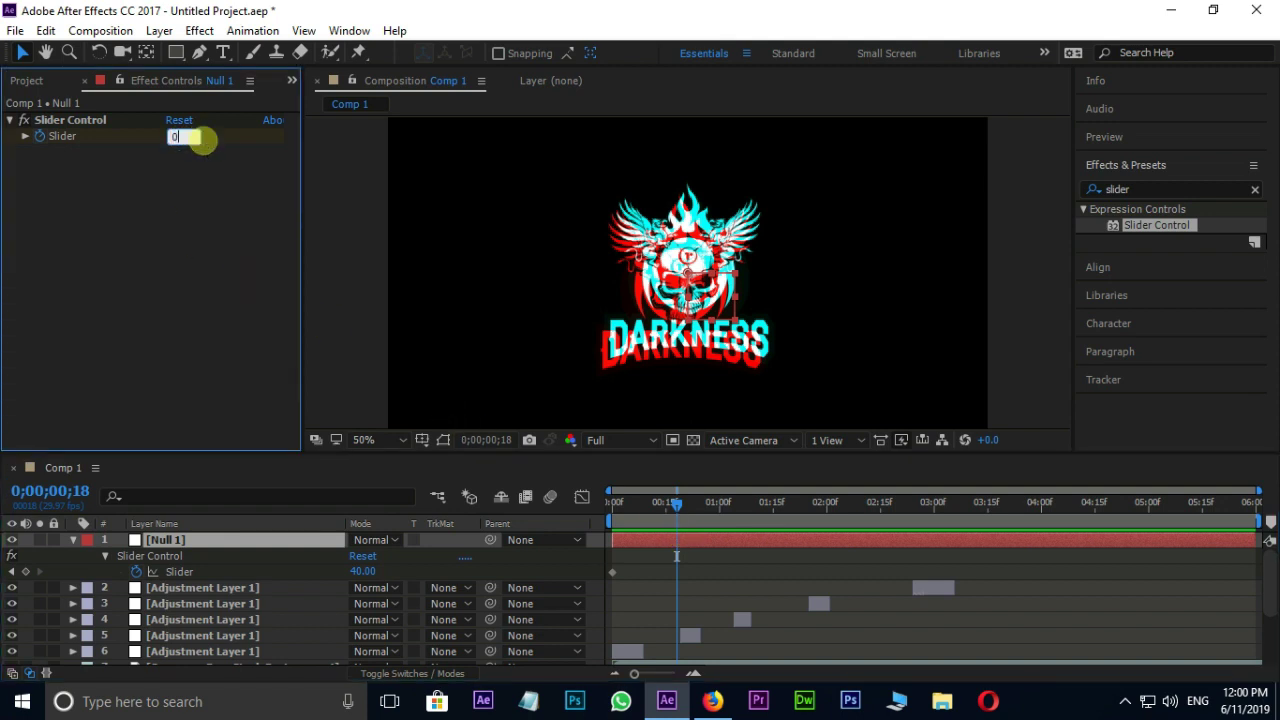
pyautogui.press('Return')
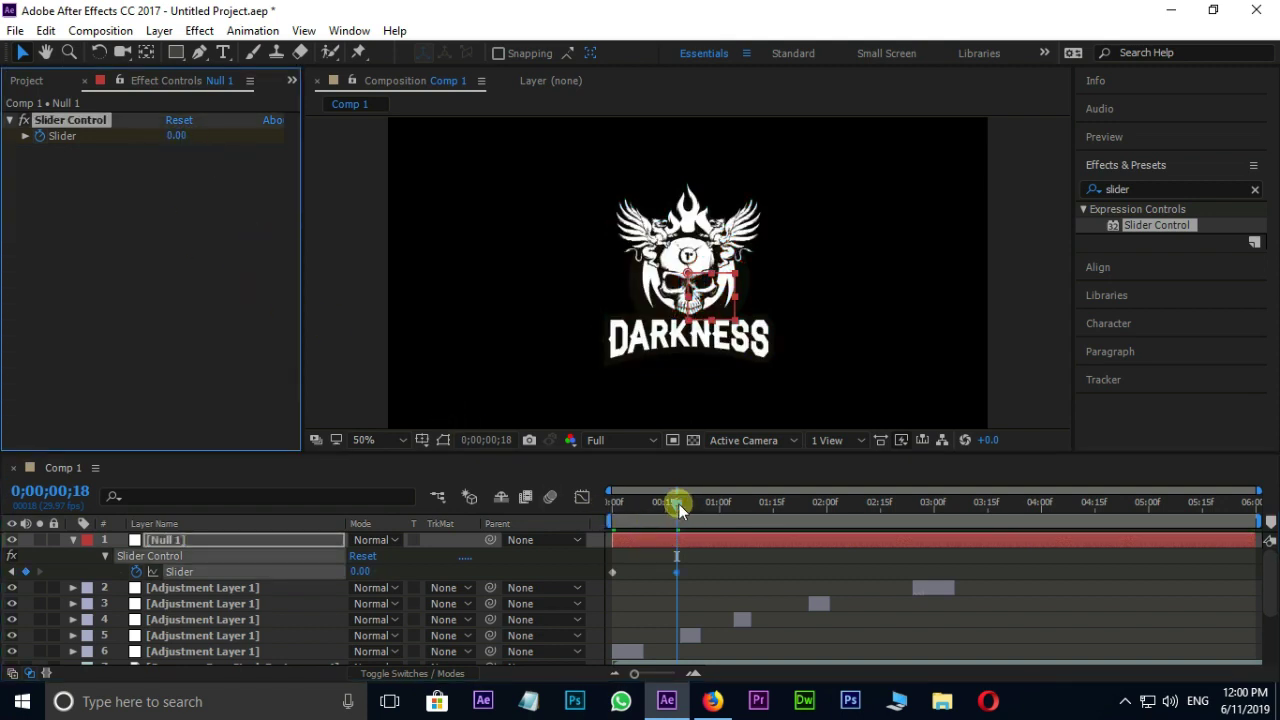
# Step: Add slider keyframes at 0;00;00;26, 27 at 0;00;01;05, and 0 at 0;00;01;15
pyautogui.moveTo(679, 504); pyautogui.dragTo(706, 503)
pyautogui.click(25, 572)
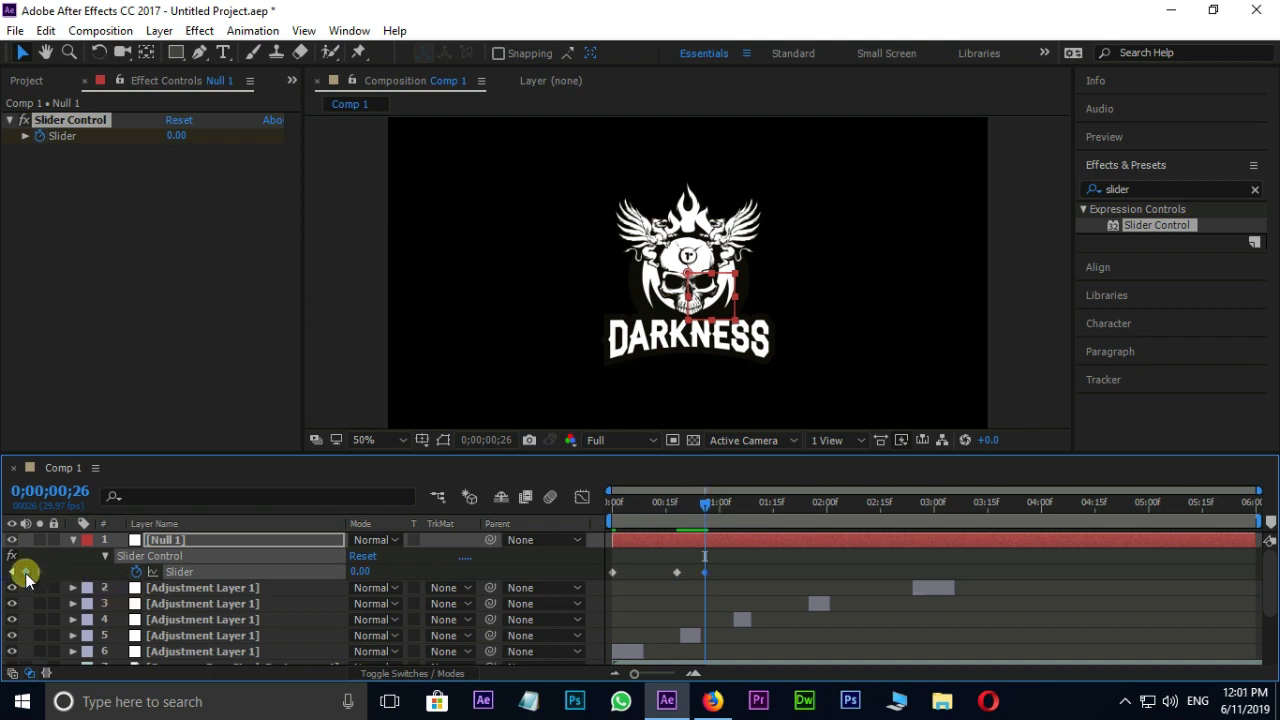
pyautogui.click(738, 506)
pyautogui.click(176, 136)
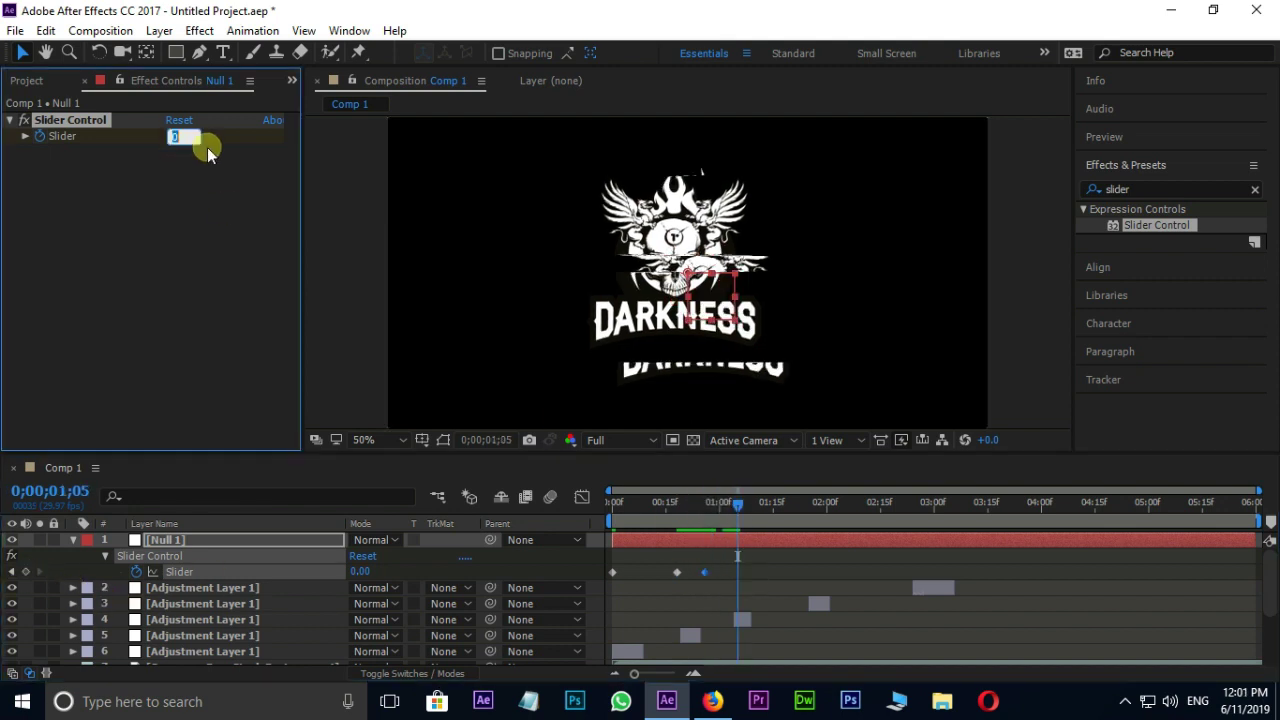
pyautogui.press('Return')
pyautogui.click(773, 505)
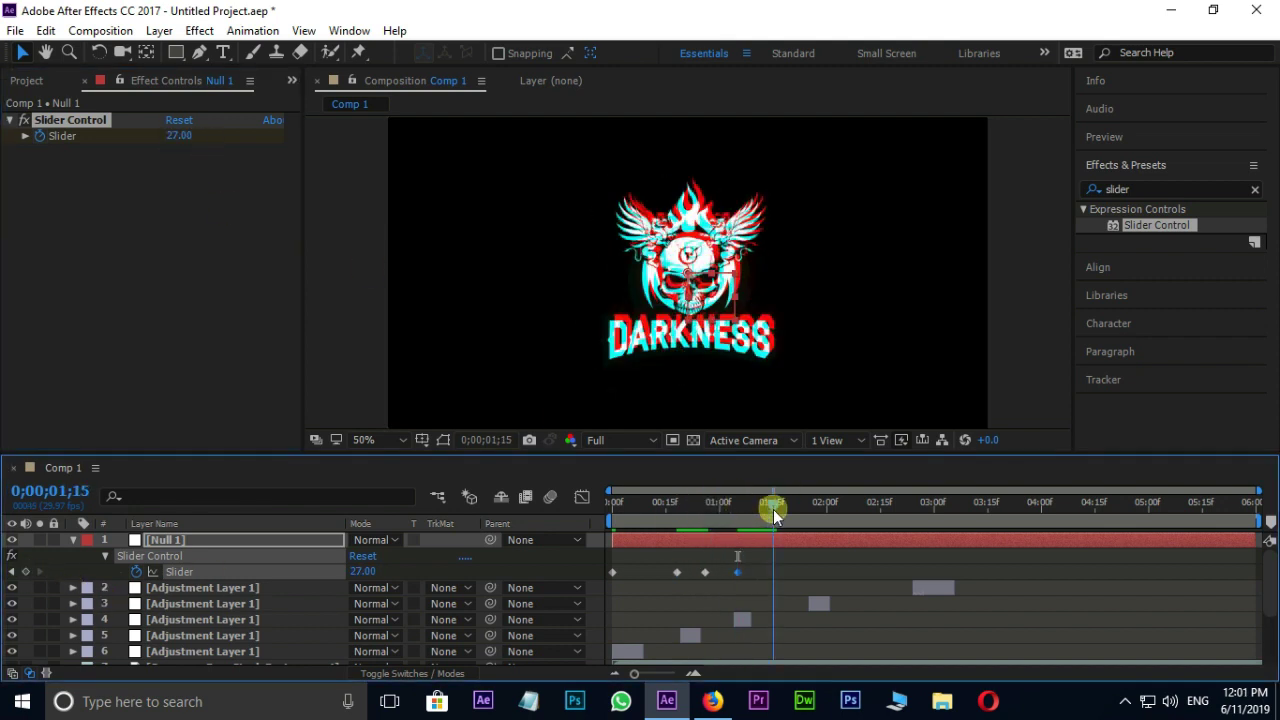
pyautogui.click(179, 136)
pyautogui.write('0')
pyautogui.press('Return')
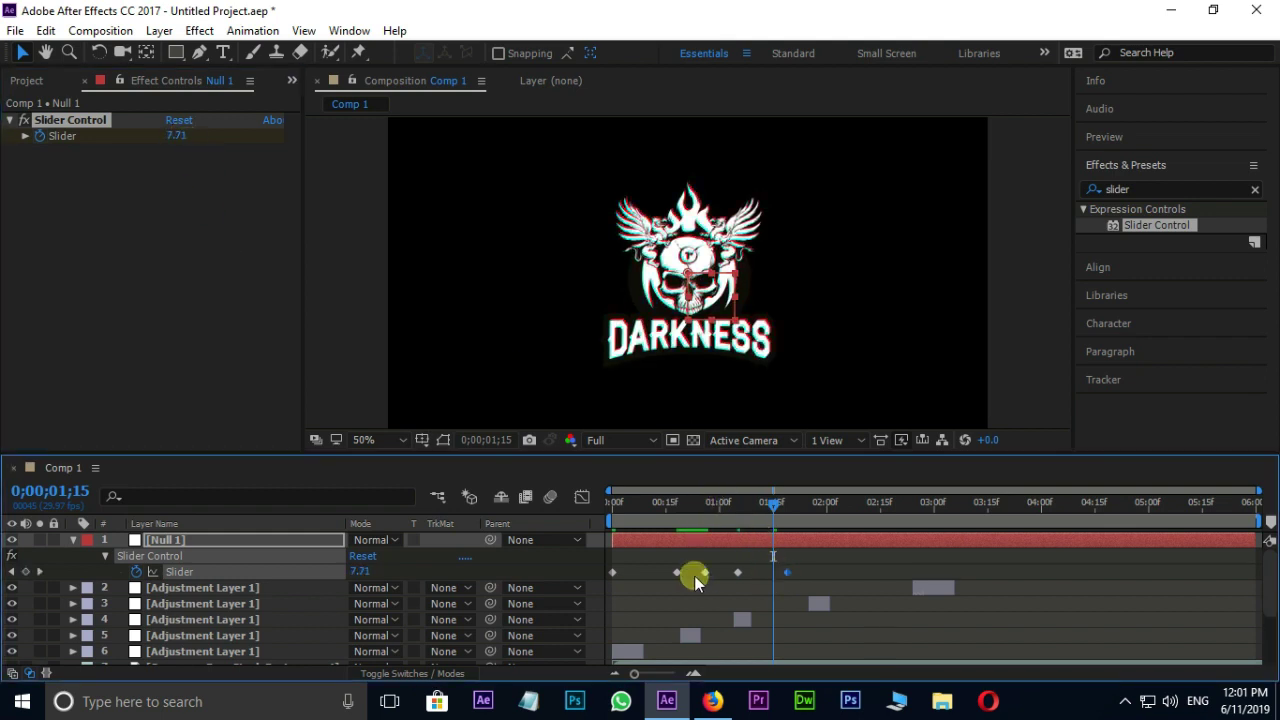
# Step: Apply Easy Ease to the slider keyframes and preview the glitch
pyautogui.moveTo(686, 571)
pyautogui.mouseDown()
pyautogui.moveTo(705, 571)
pyautogui.moveTo(698, 590)
pyautogui.mouseUp()
pyautogui.press('F9')
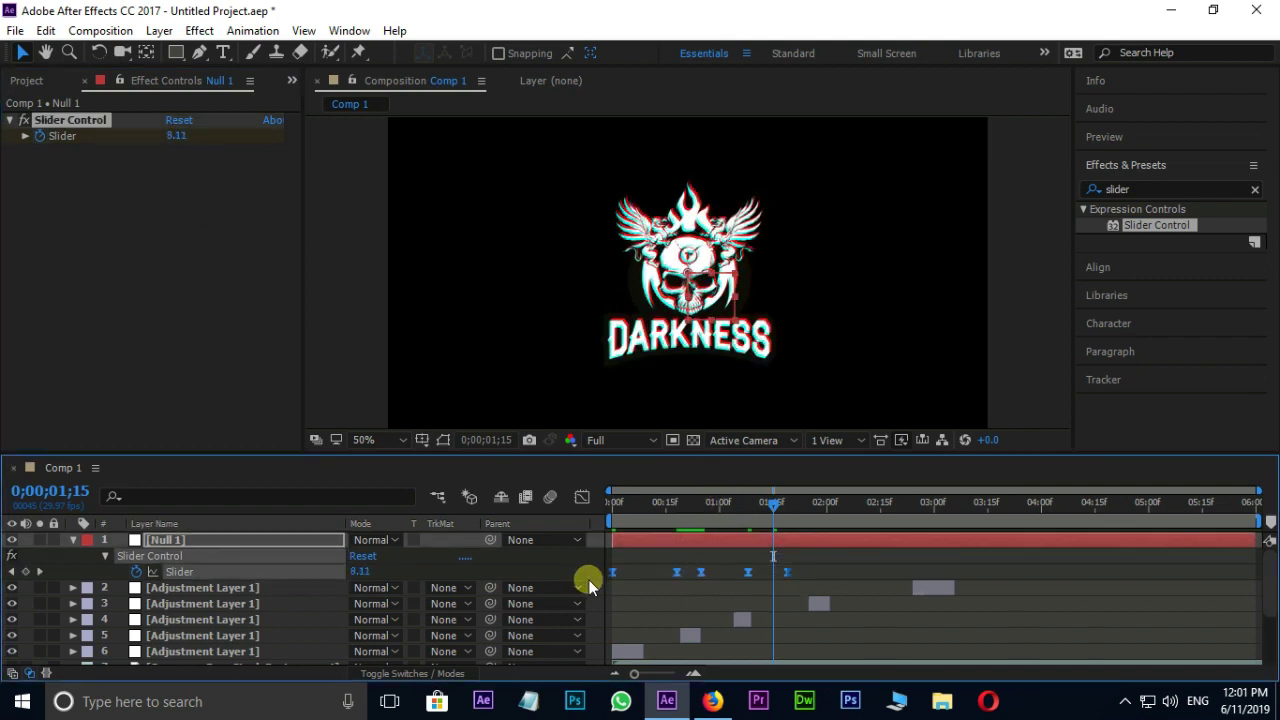
pyautogui.press('space')
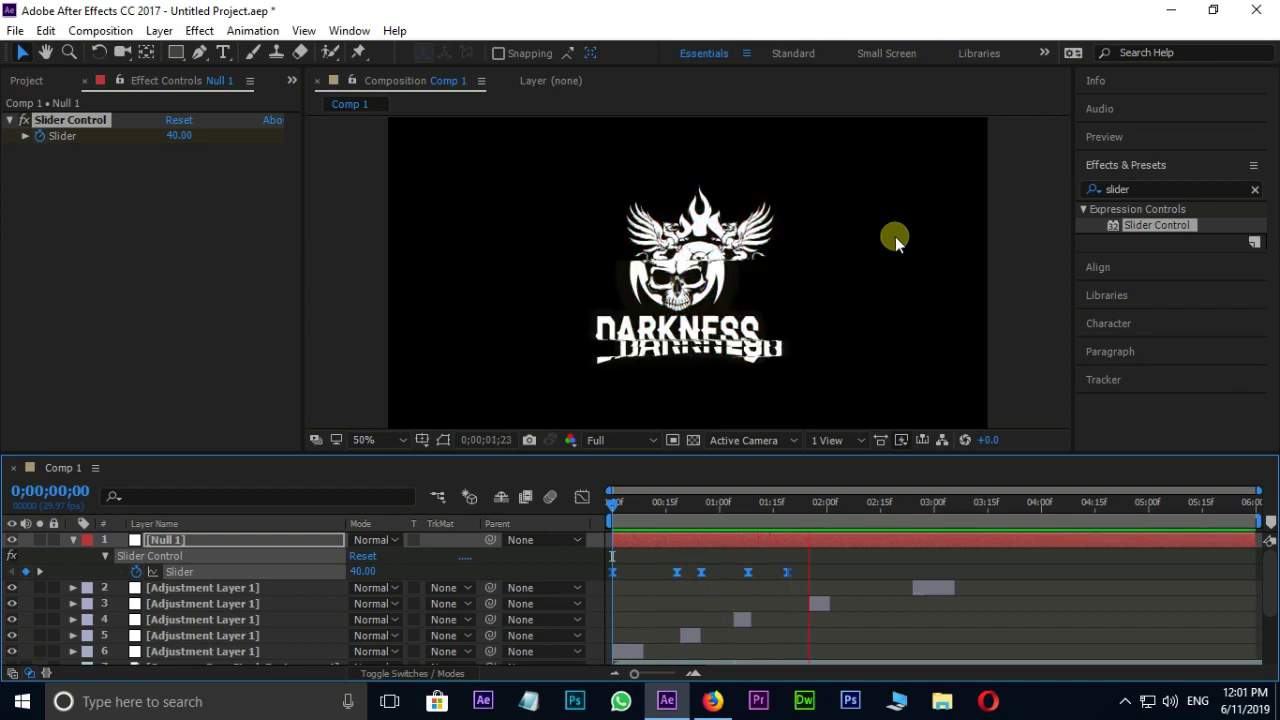
pyautogui.click(815, 576)
# Step: Add more slider keyframes at 0;00;02;24 and 0;00;03;02, then preview from the start
pyautogui.click(788, 572)
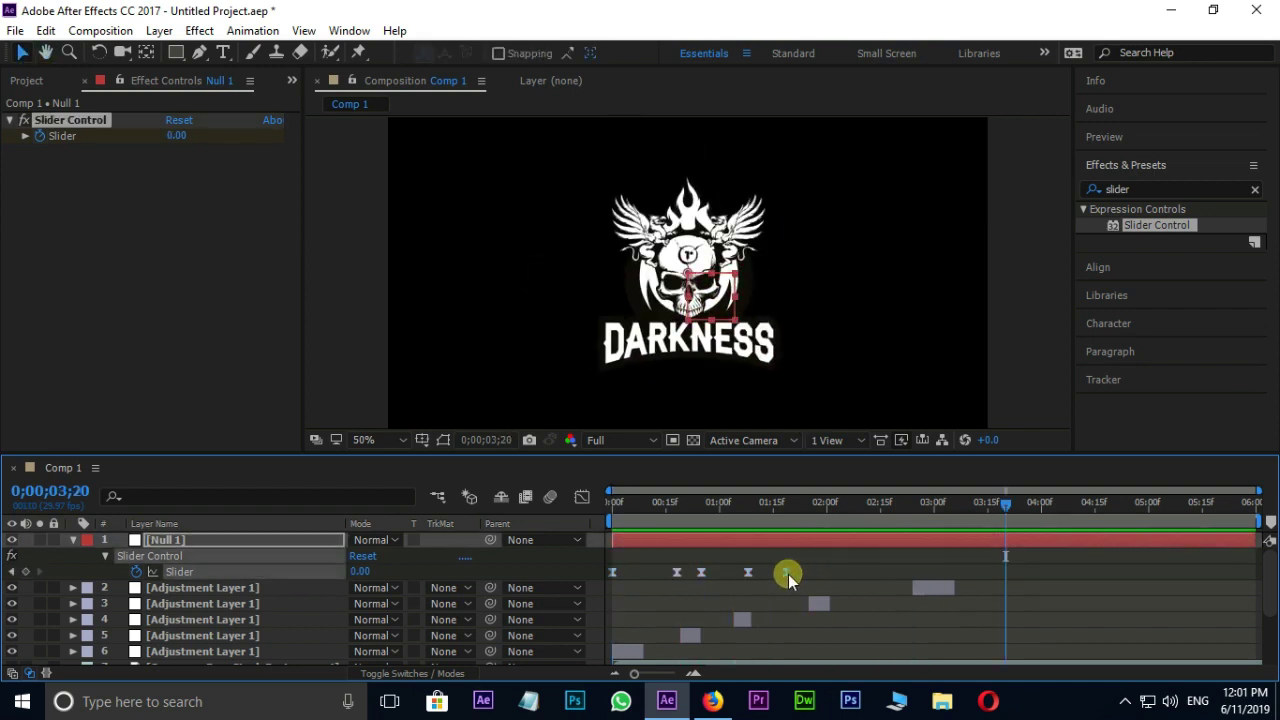
pyautogui.click(912, 508)
pyautogui.click(182, 137)
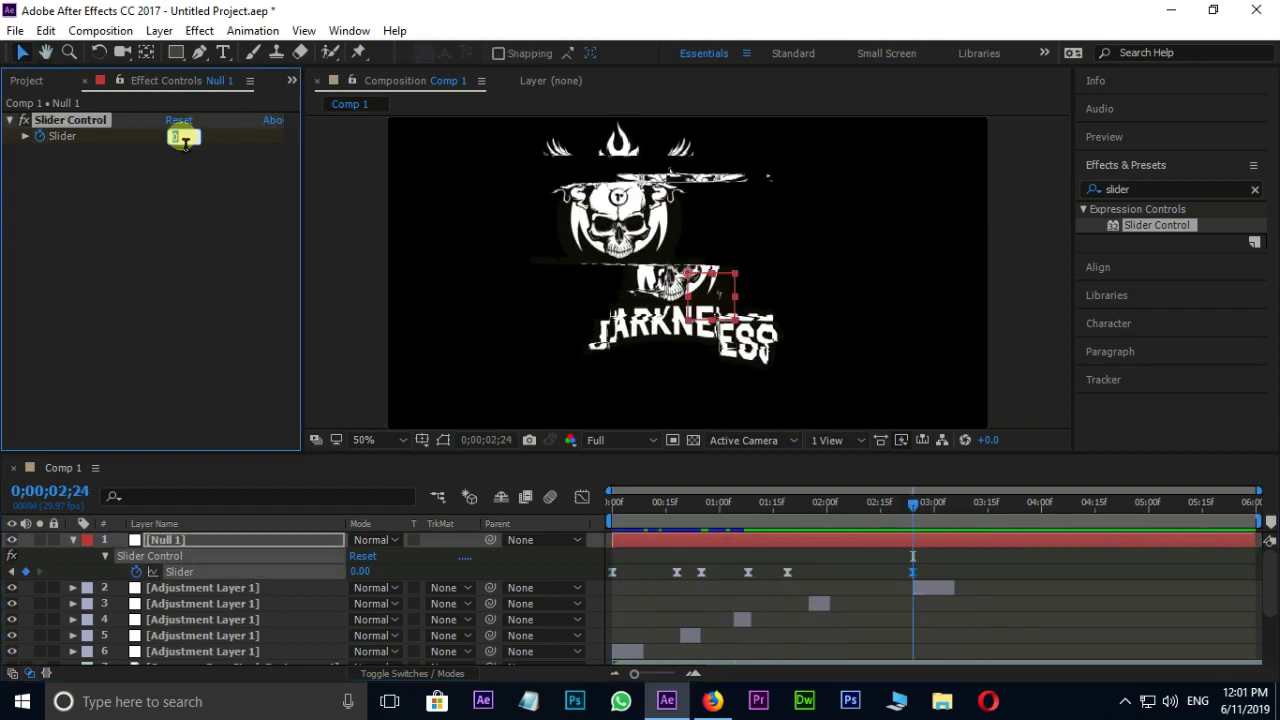
pyautogui.click(937, 505)
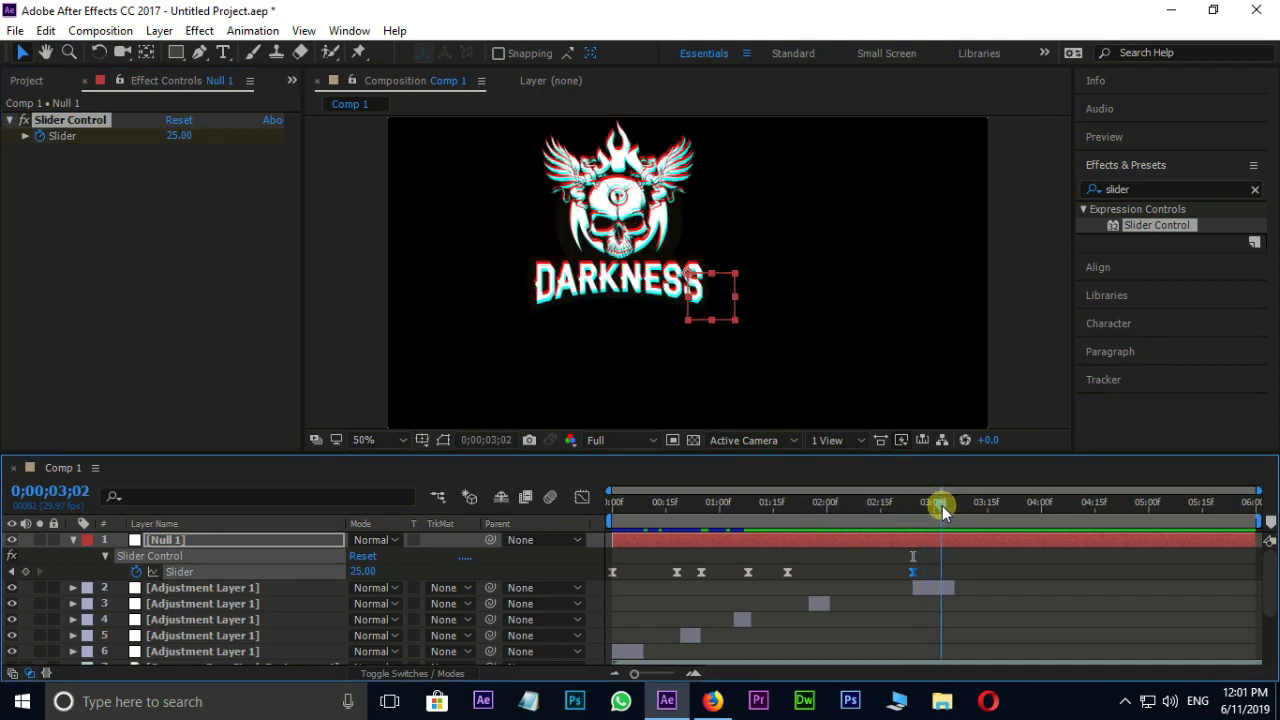
pyautogui.click(178, 136)
pyautogui.moveTo(925, 505); pyautogui.dragTo(406, 506)
pyautogui.press('space')
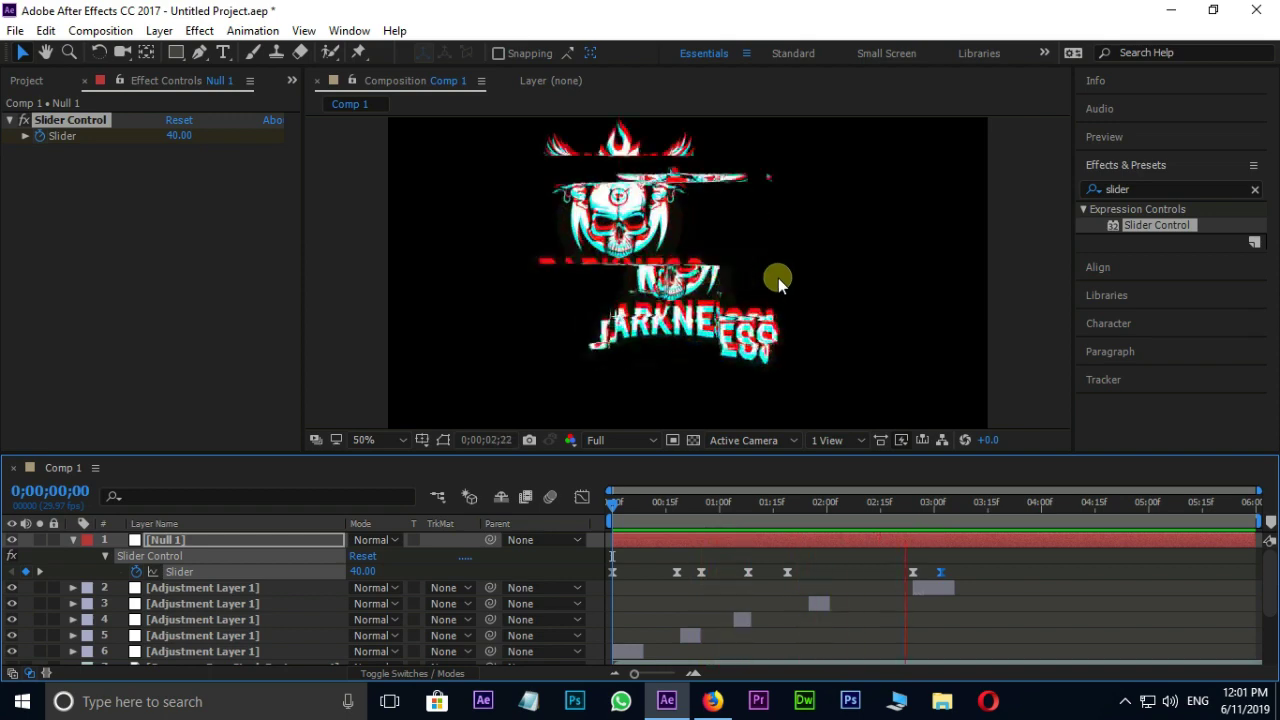
pyautogui.press('space')
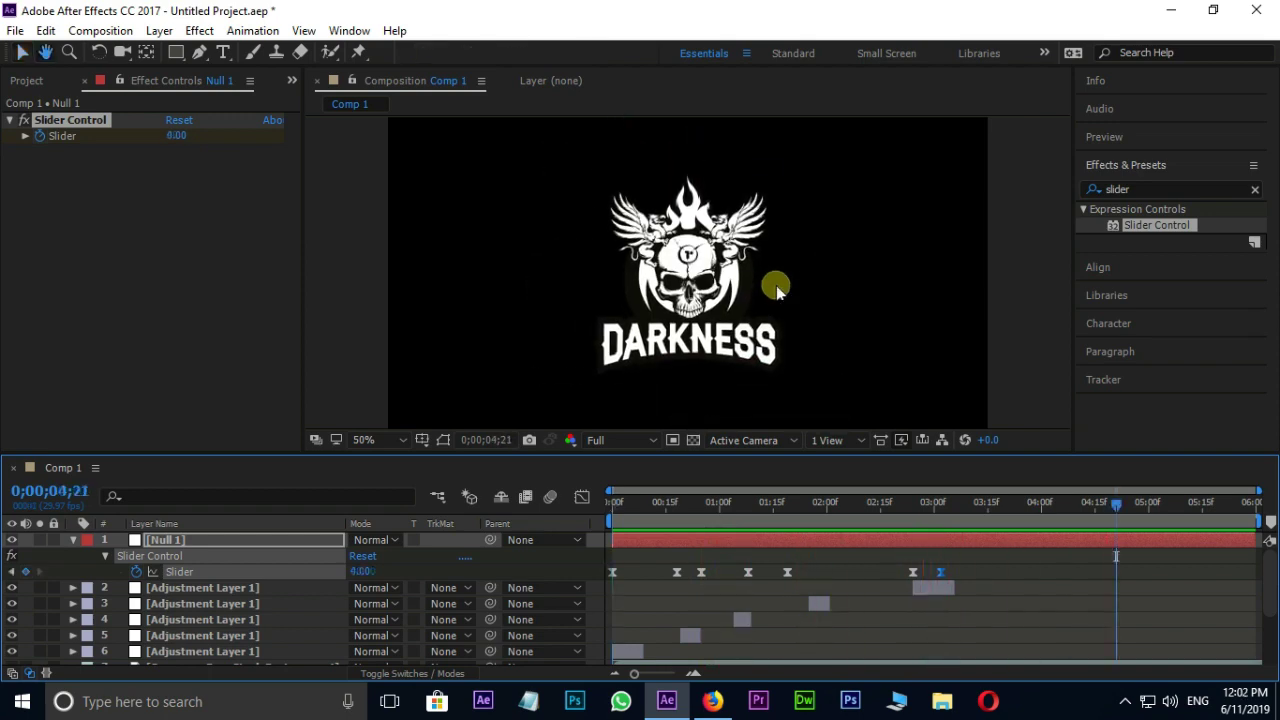
# Step: Drag bgm.mp3 from the Project panel into the Comp 1 timeline as a layer
pyautogui.click(74, 540)
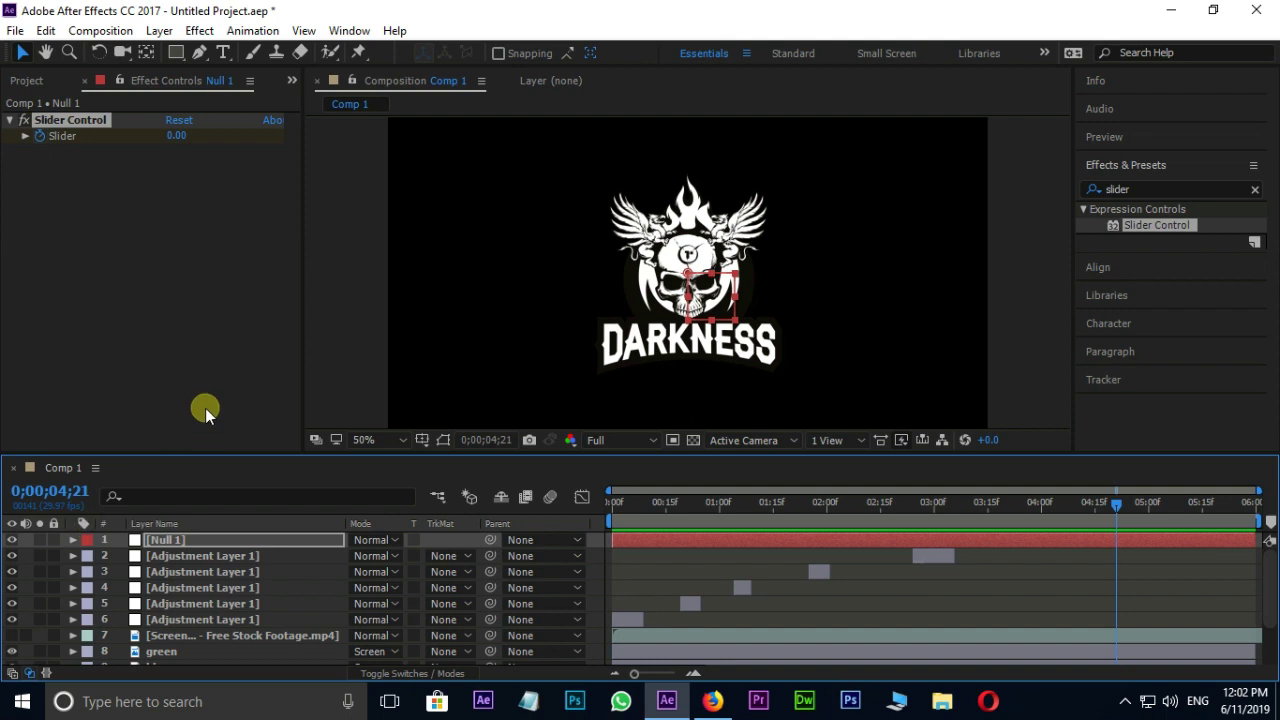
pyautogui.click(30, 81)
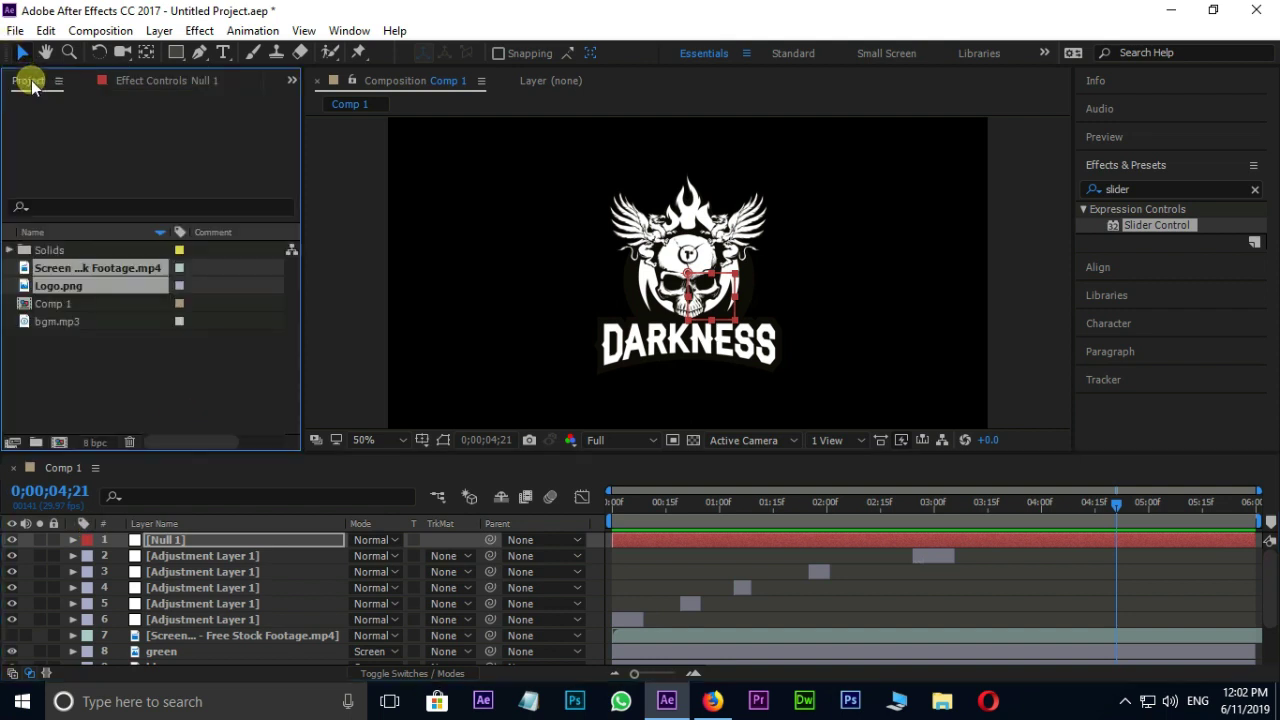
pyautogui.click(55, 322)
pyautogui.moveTo(178, 452); pyautogui.dragTo(183, 368)
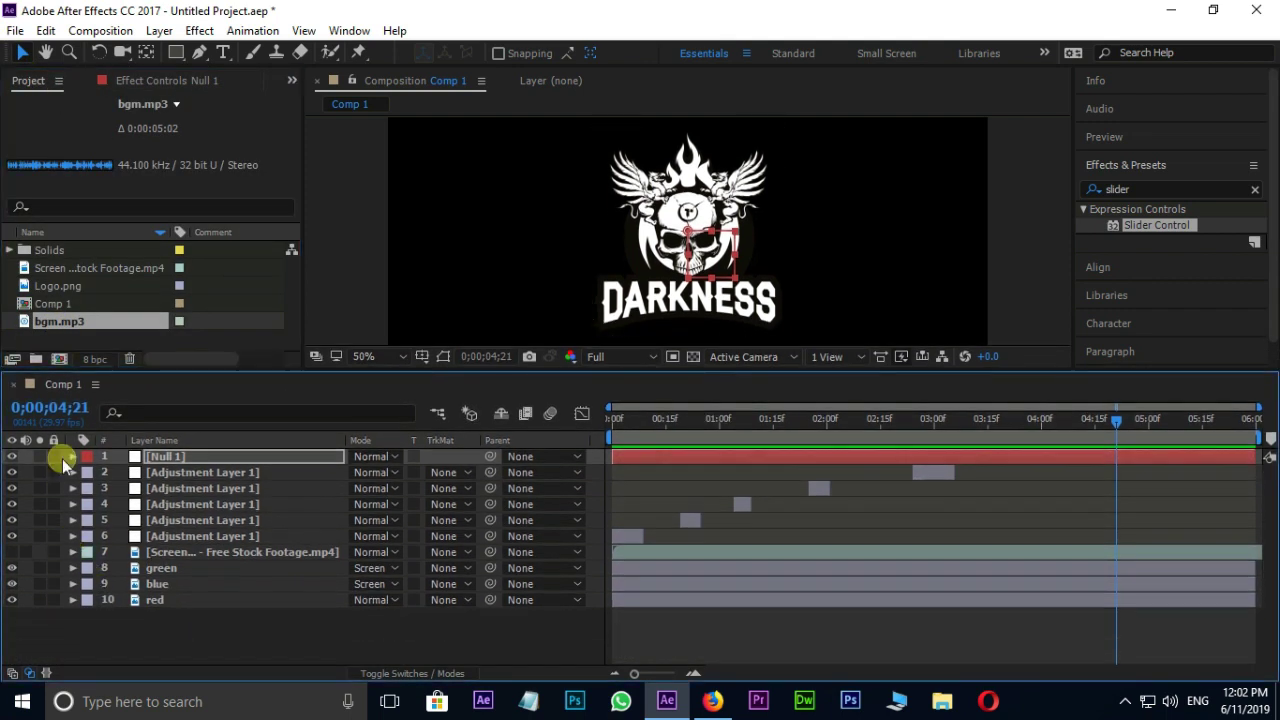
pyautogui.moveTo(55, 321); pyautogui.dragTo(94, 630)
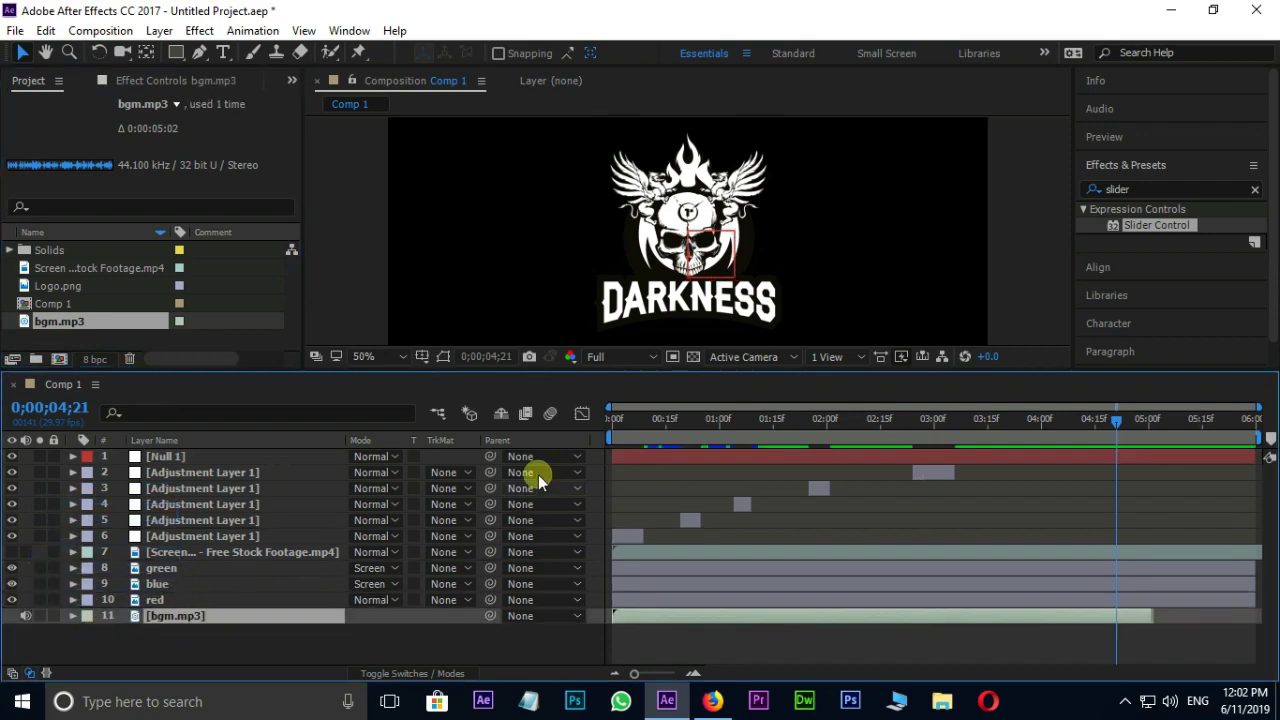
# Step: Return the playhead to 0;00;00;00 and maximize the Composition viewer
pyautogui.moveTo(542, 371); pyautogui.dragTo(545, 487)
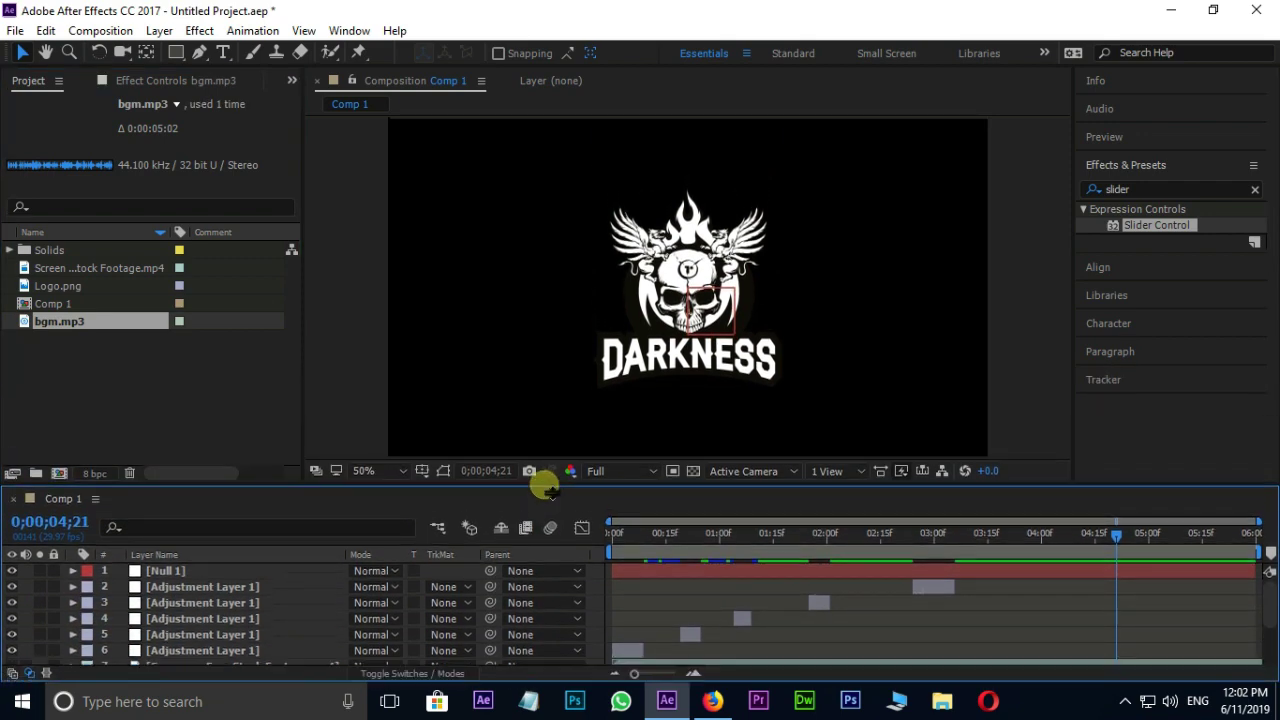
pyautogui.moveTo(1109, 535); pyautogui.dragTo(508, 551)
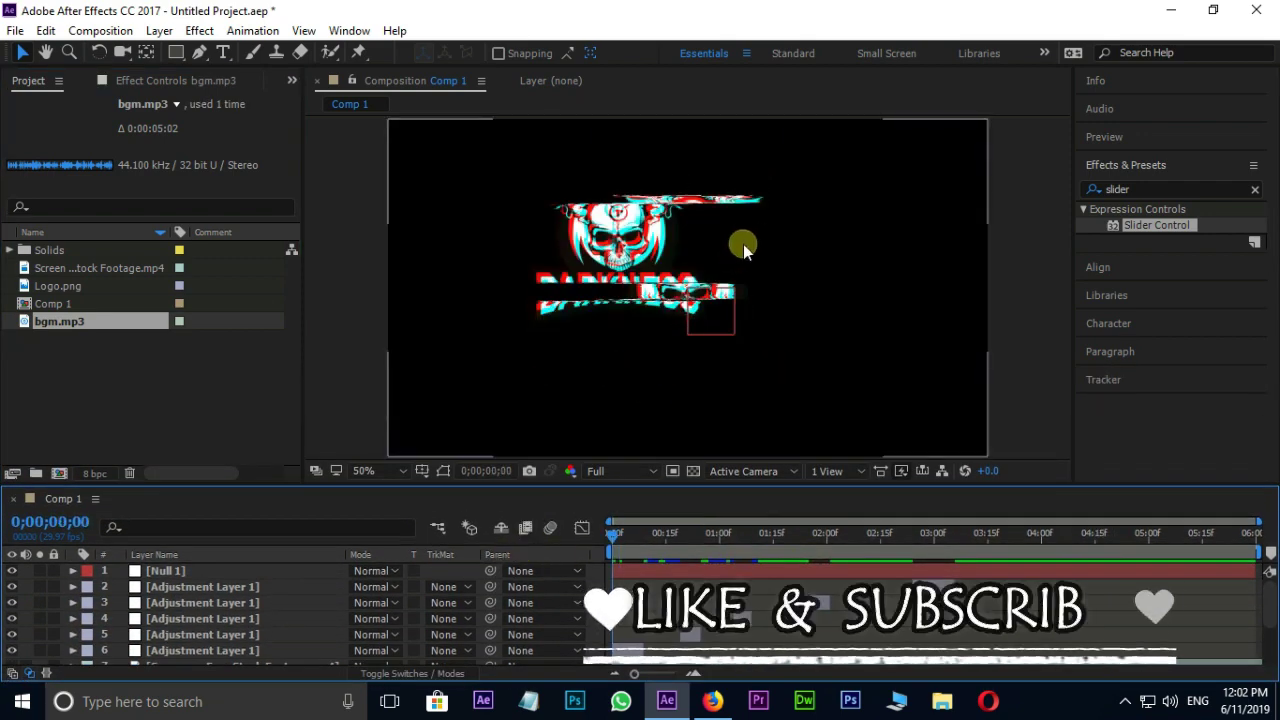
pyautogui.press('`')
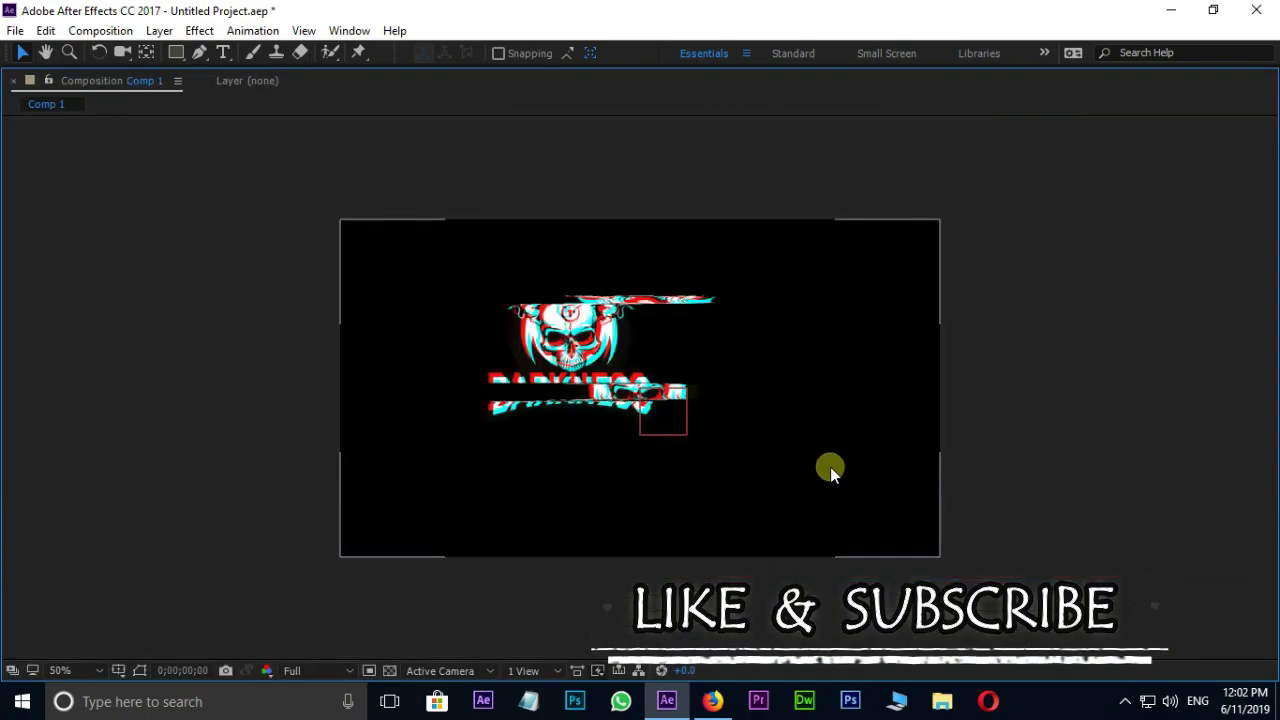